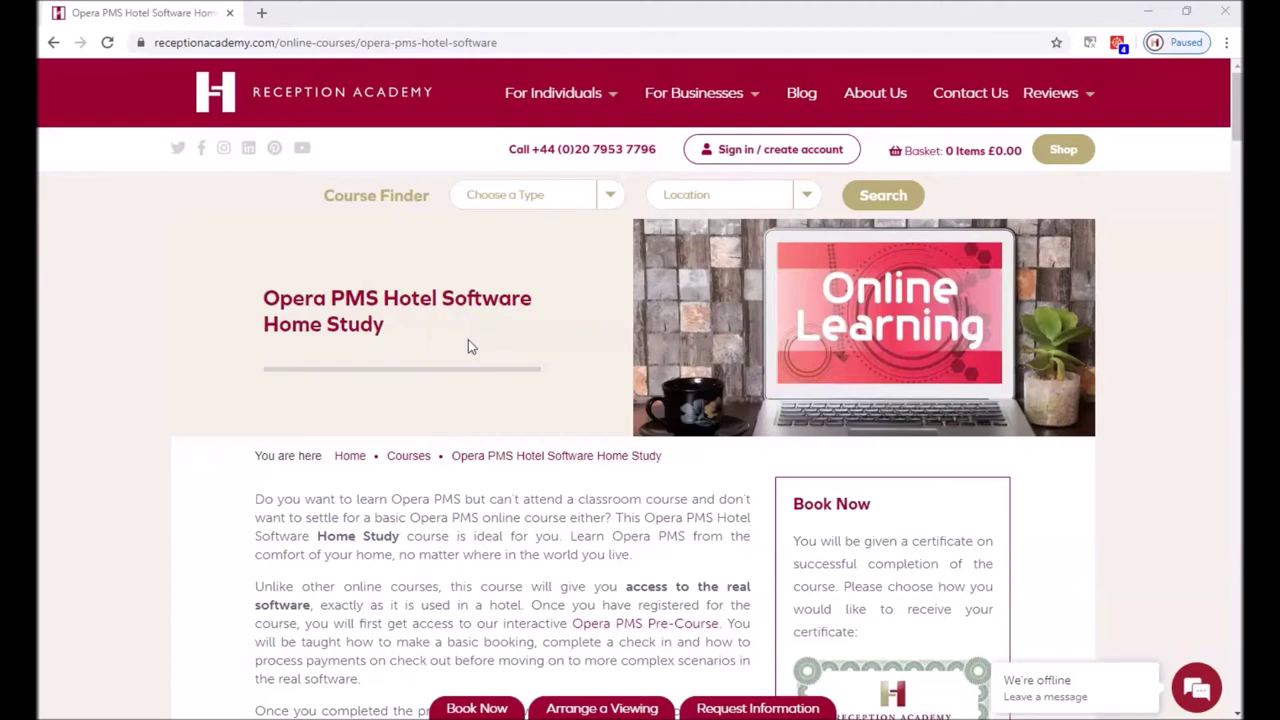
- Scroll the Reception Academy course page down to the 'What is covered in this course?' list
left_click(422, 355)
scroll(491, 400, "down", 3)
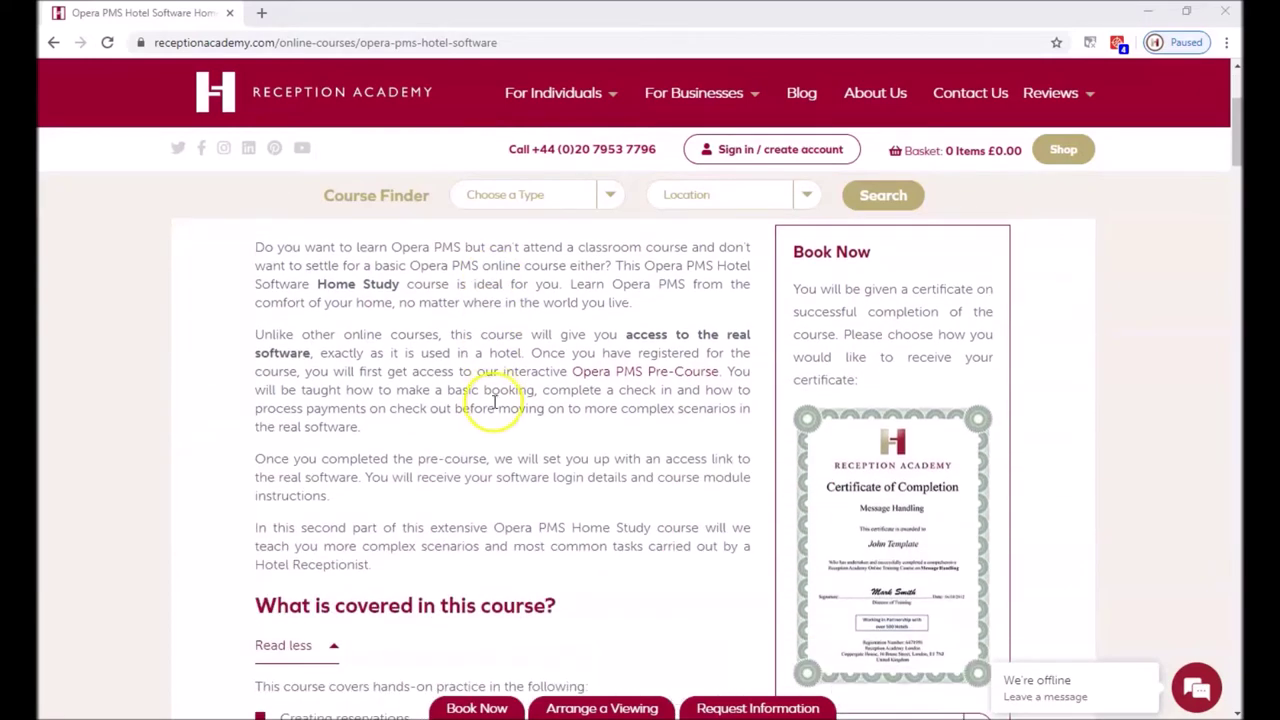
scroll(493, 407, "down", 1)
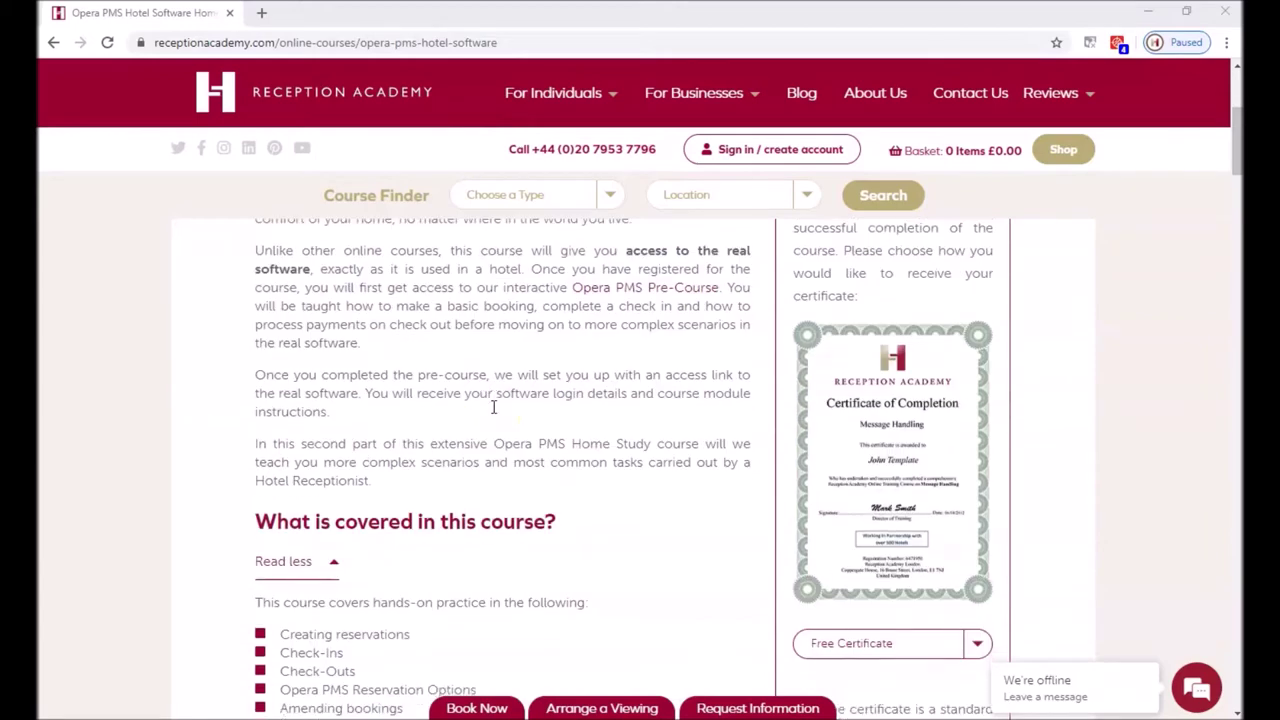
scroll(493, 407, "down", 4)
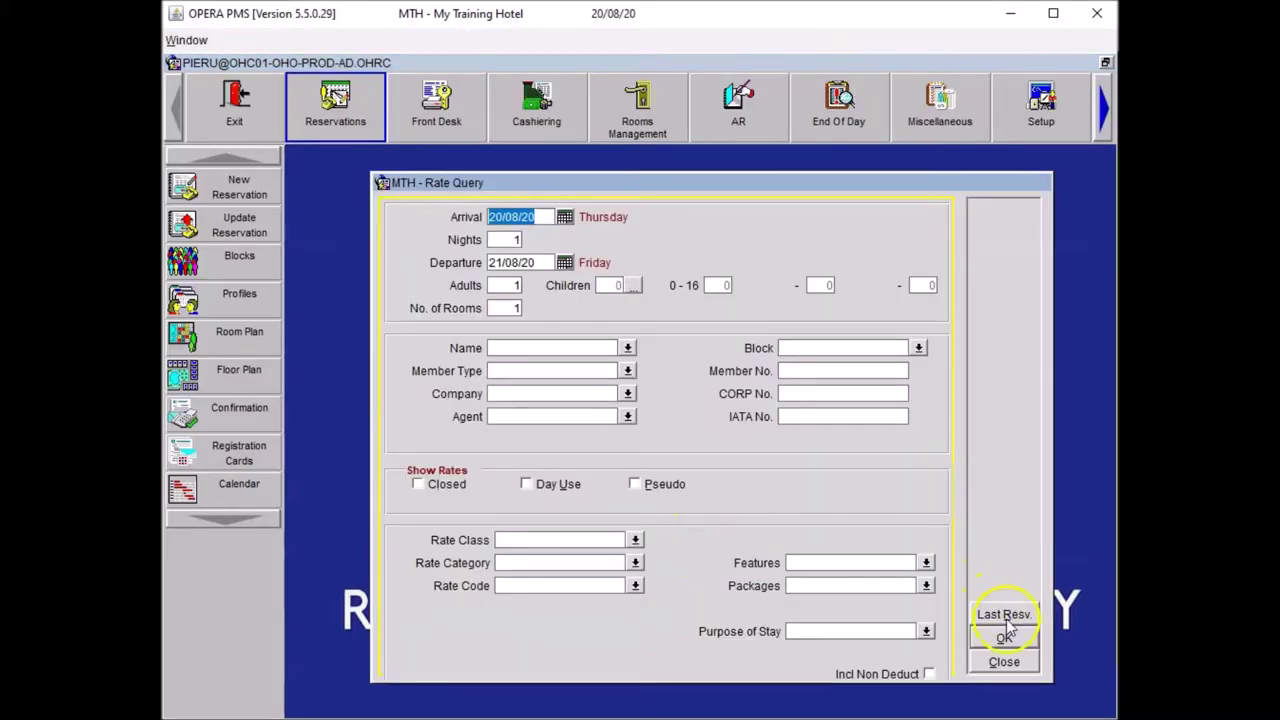
- Add one MIFR Mini Fridge to the last reservation's item inventory for the 20/08–22/08 stay
left_click(1005, 614)
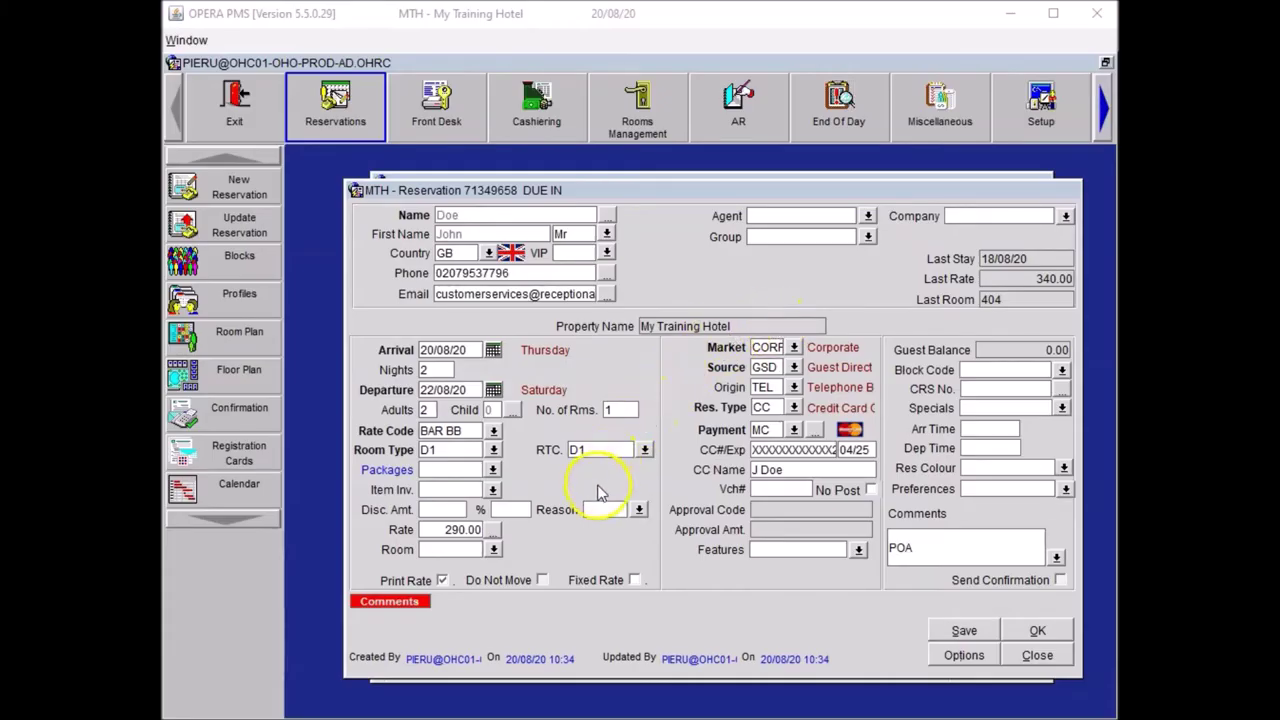
left_click(492, 489)
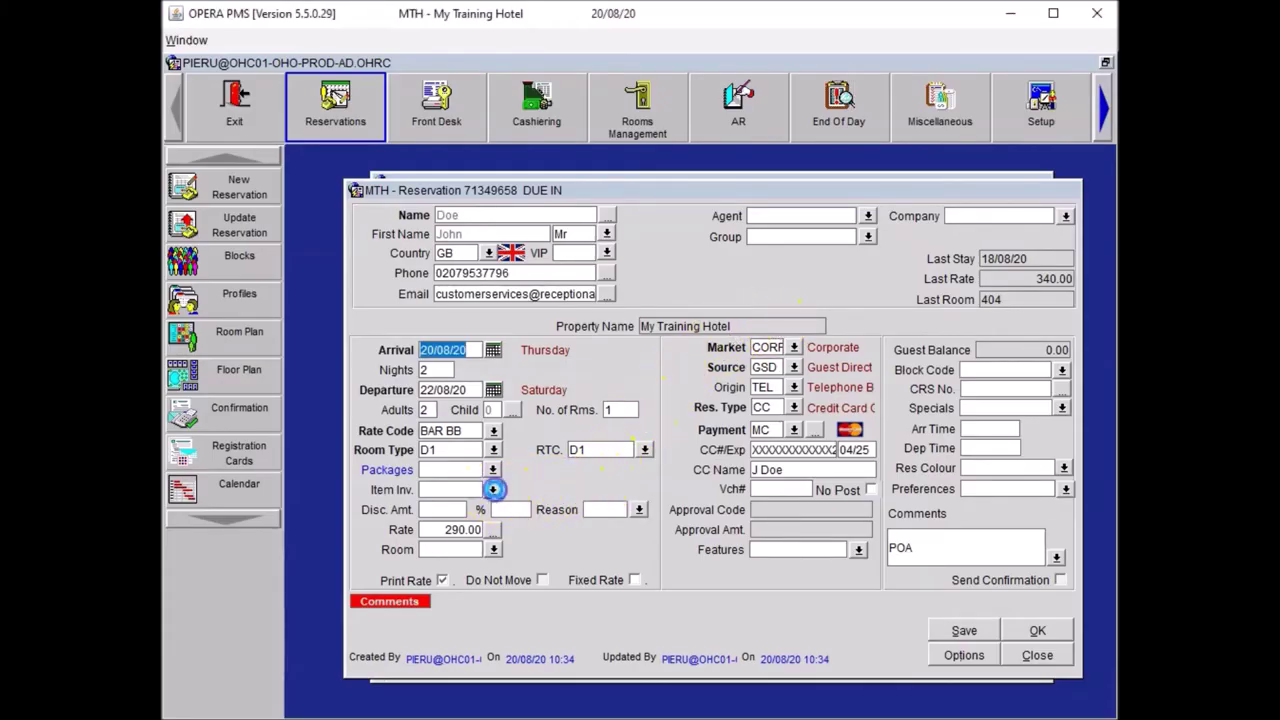
left_click(1038, 464)
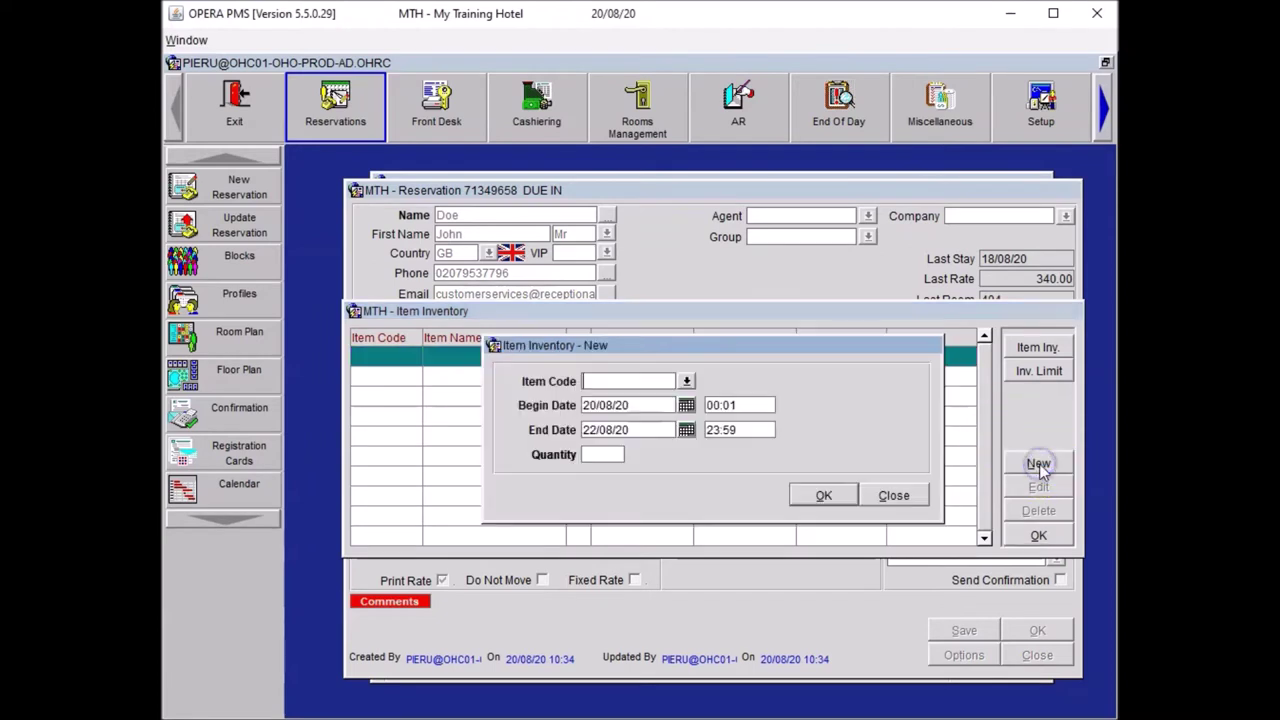
left_click(686, 381)
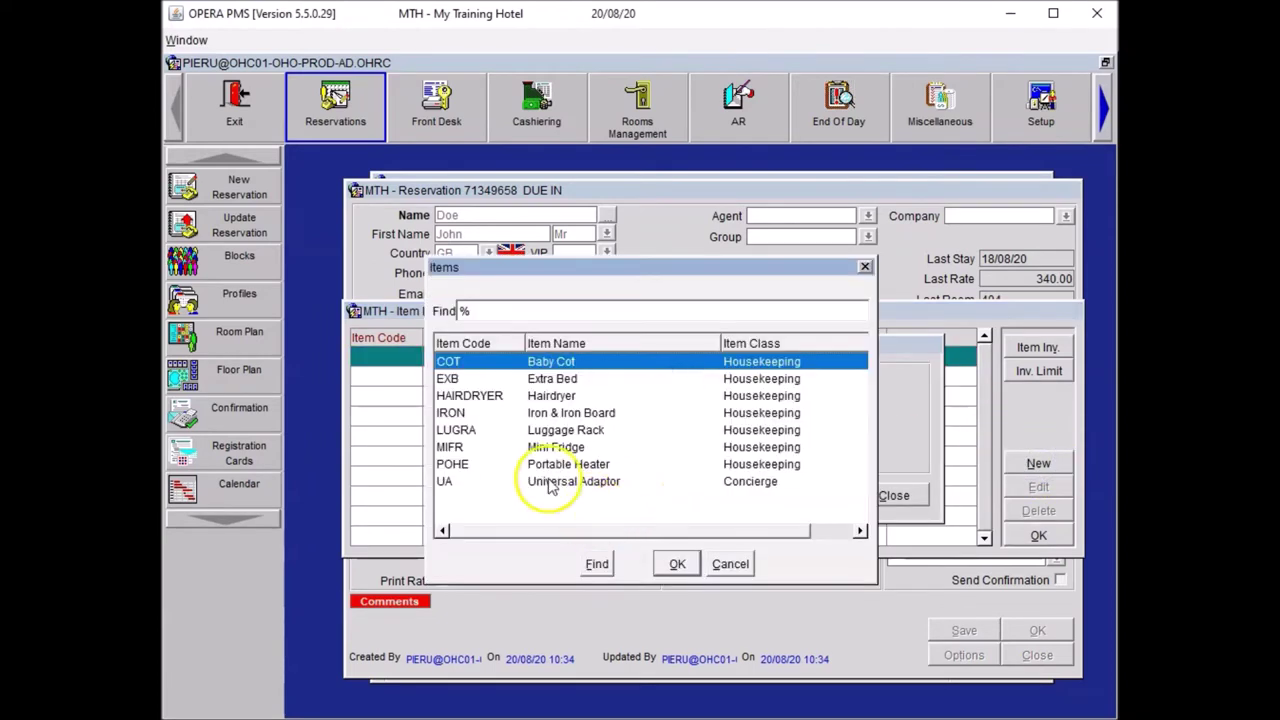
left_click(500, 452)
left_click(677, 564)
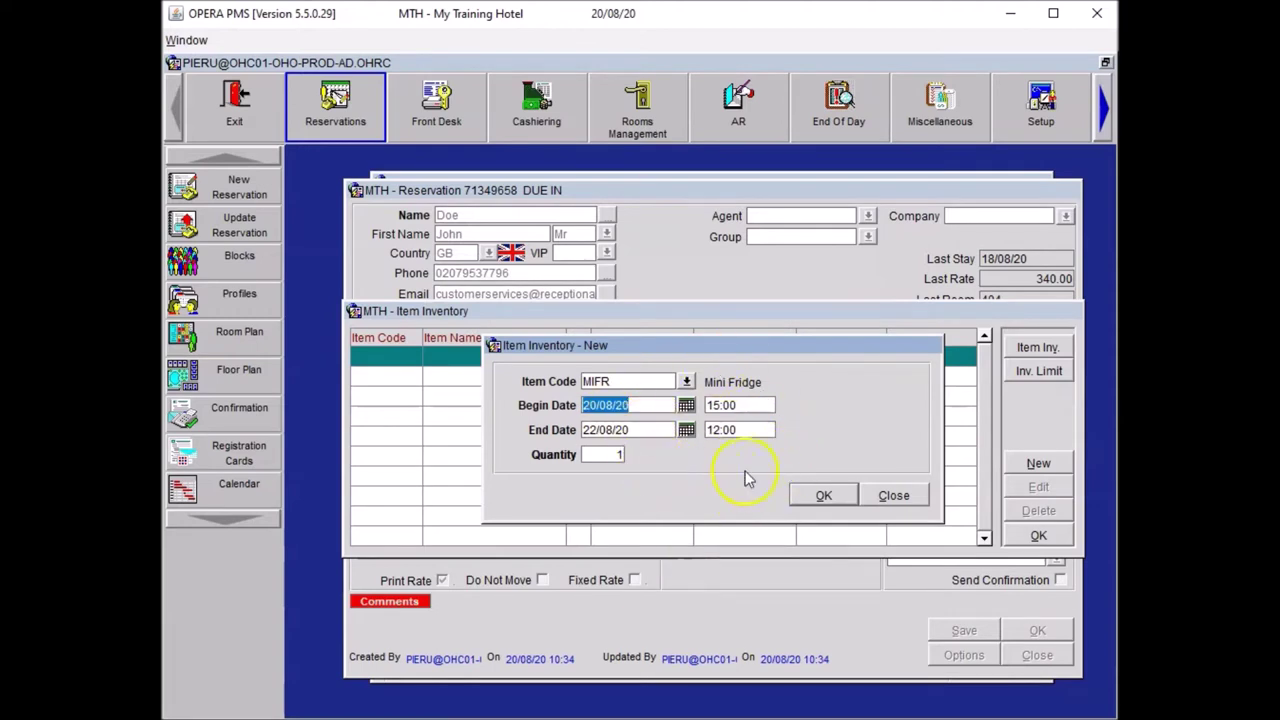
left_click(822, 497)
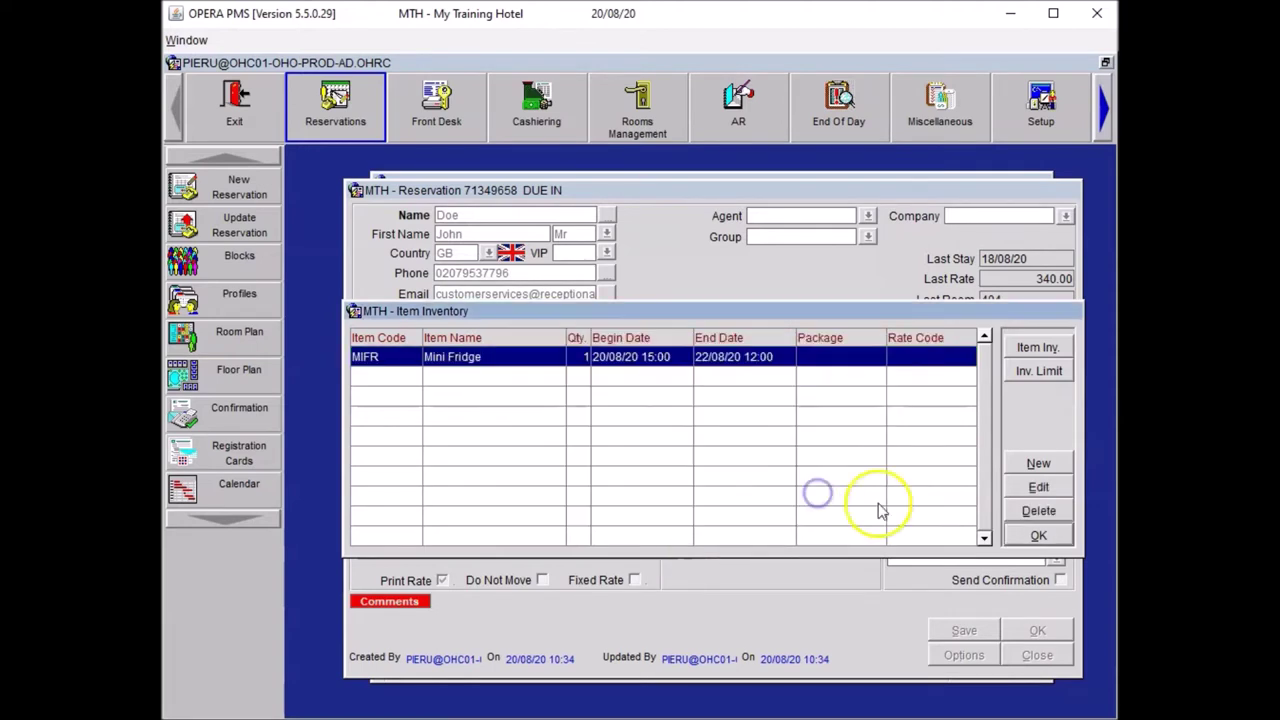
left_click(1037, 535)
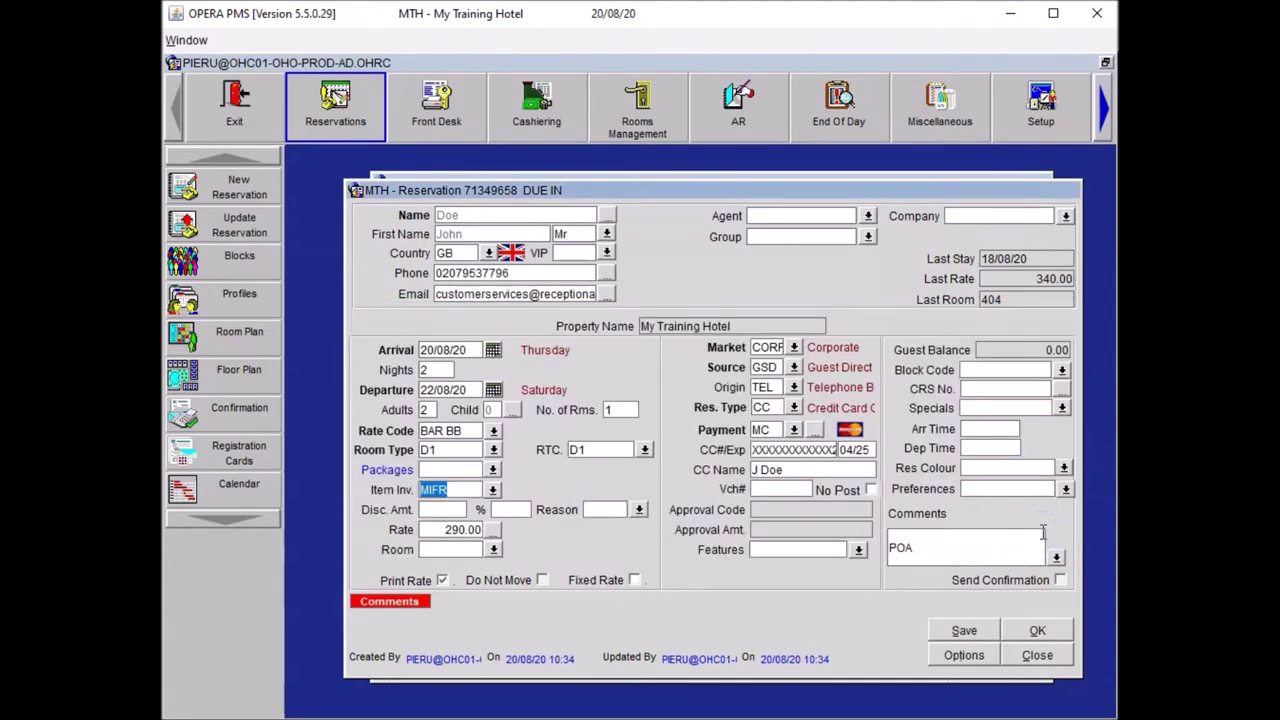
- Save the reservation, agreeing to create the Mini Fridge trace text
left_click(961, 631)
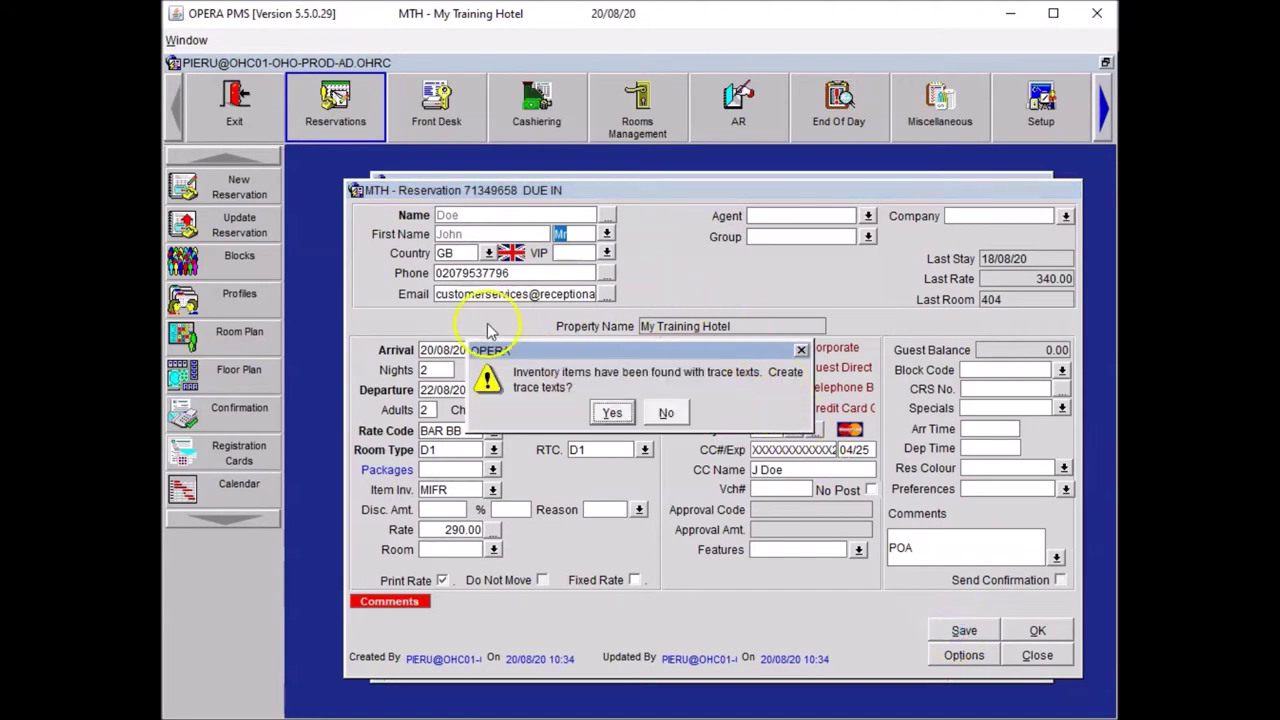
left_click(610, 411)
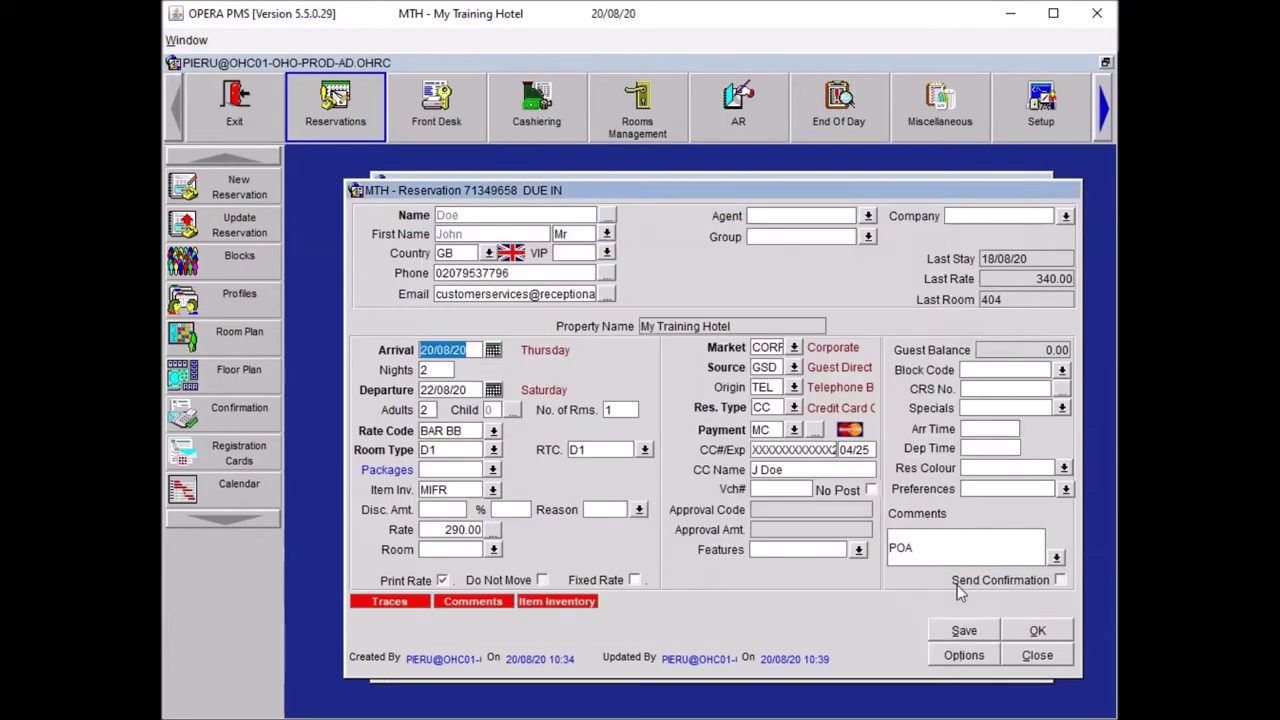
left_click(963, 592)
left_click(963, 632)
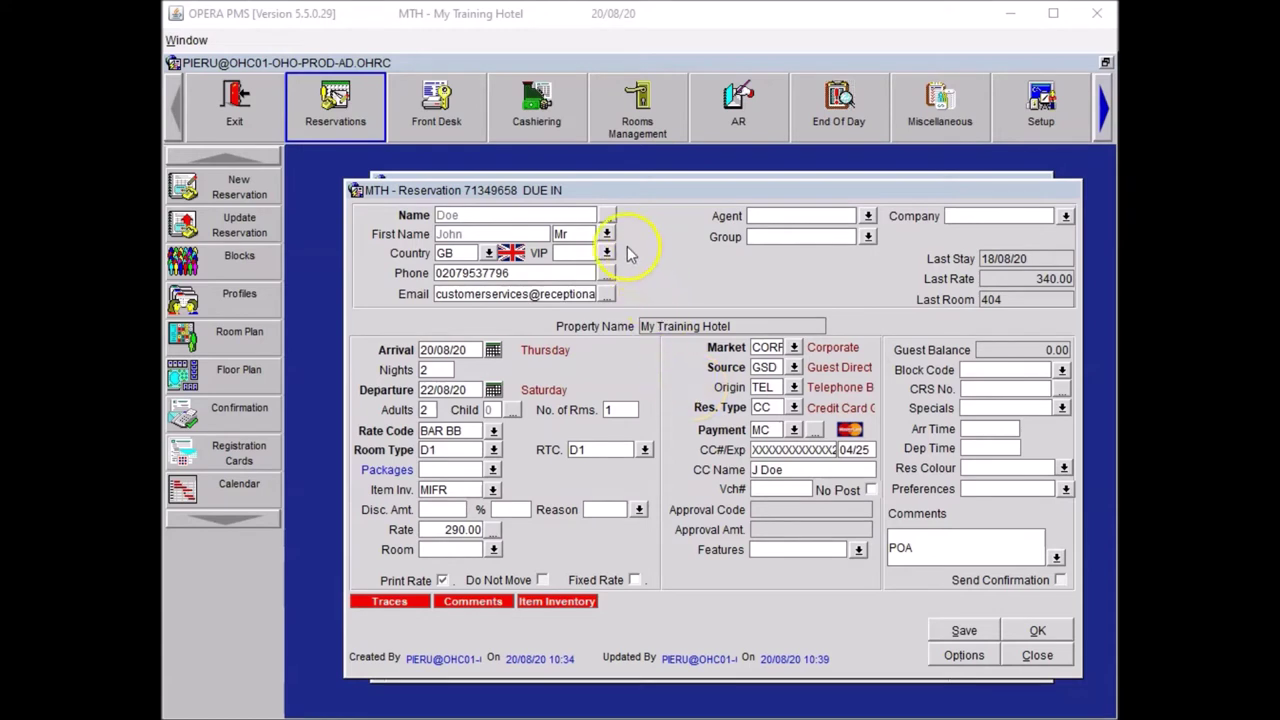
- Enter the guest's home address, city and postcode on their profile and return to the reservation
left_click(607, 215)
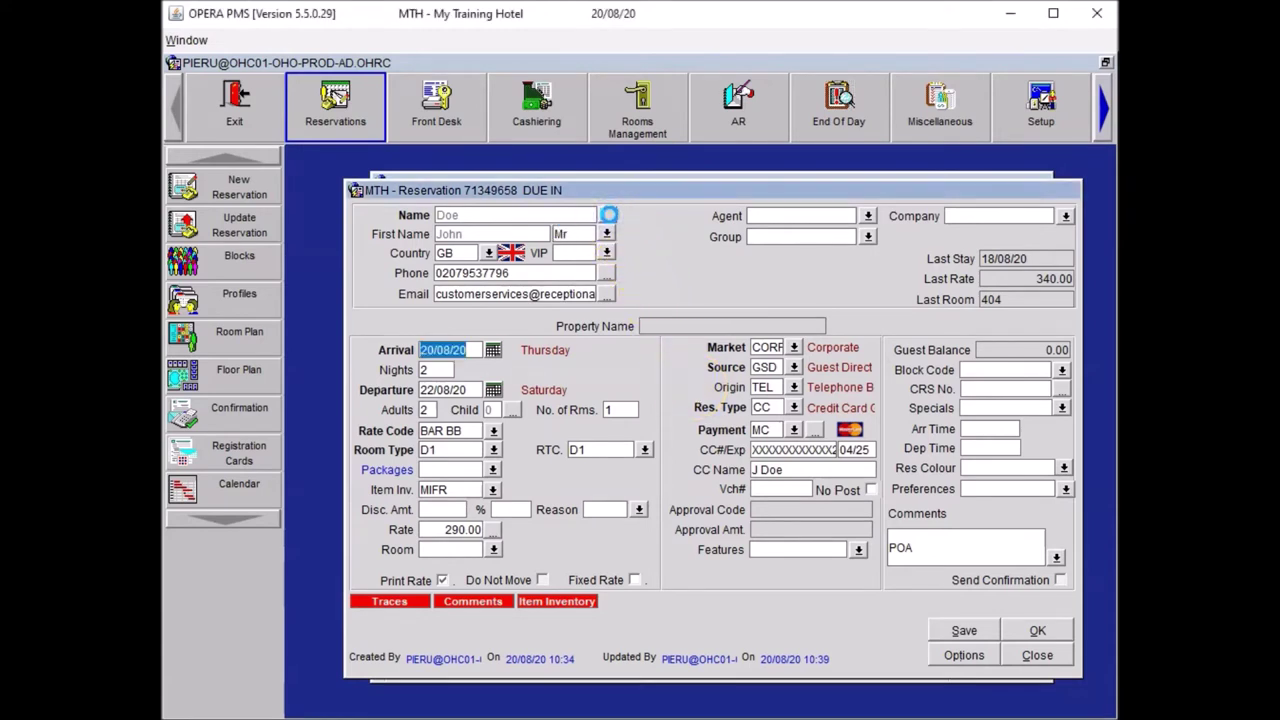
left_click(484, 340)
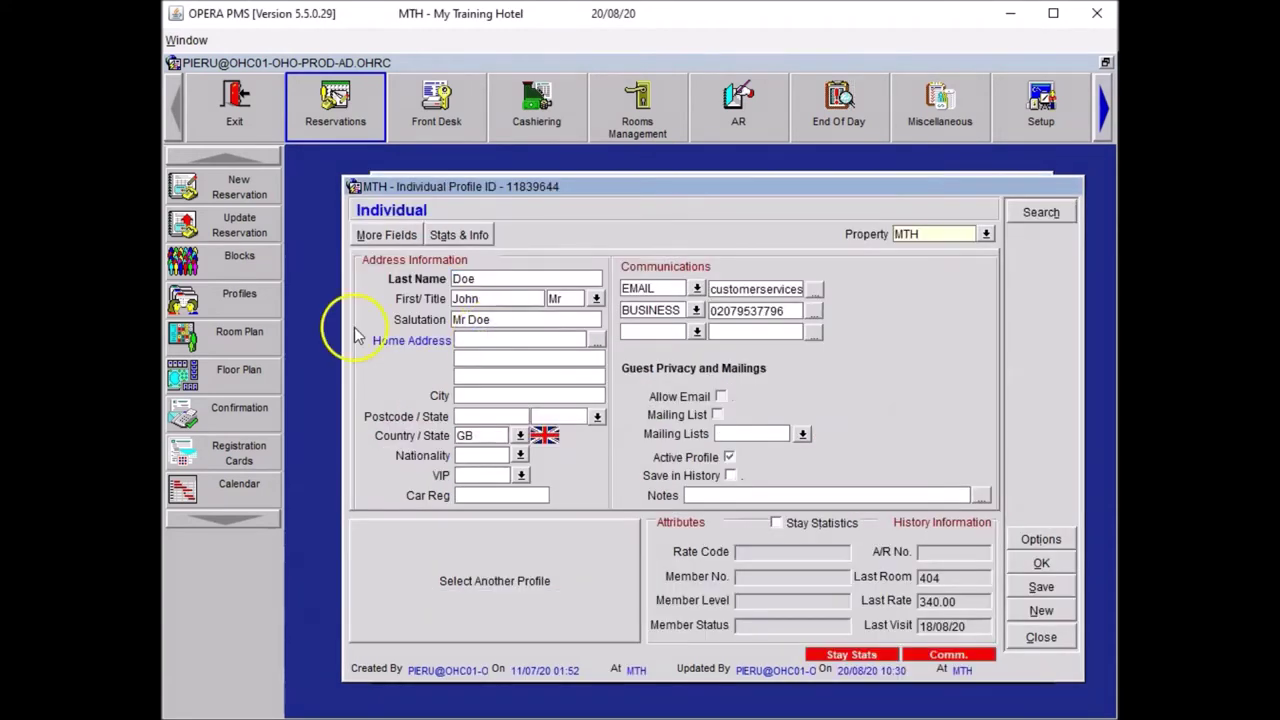
type("10 White's Row")
key("Tab")
key("Tab")
key("Tab")
type("Lon")
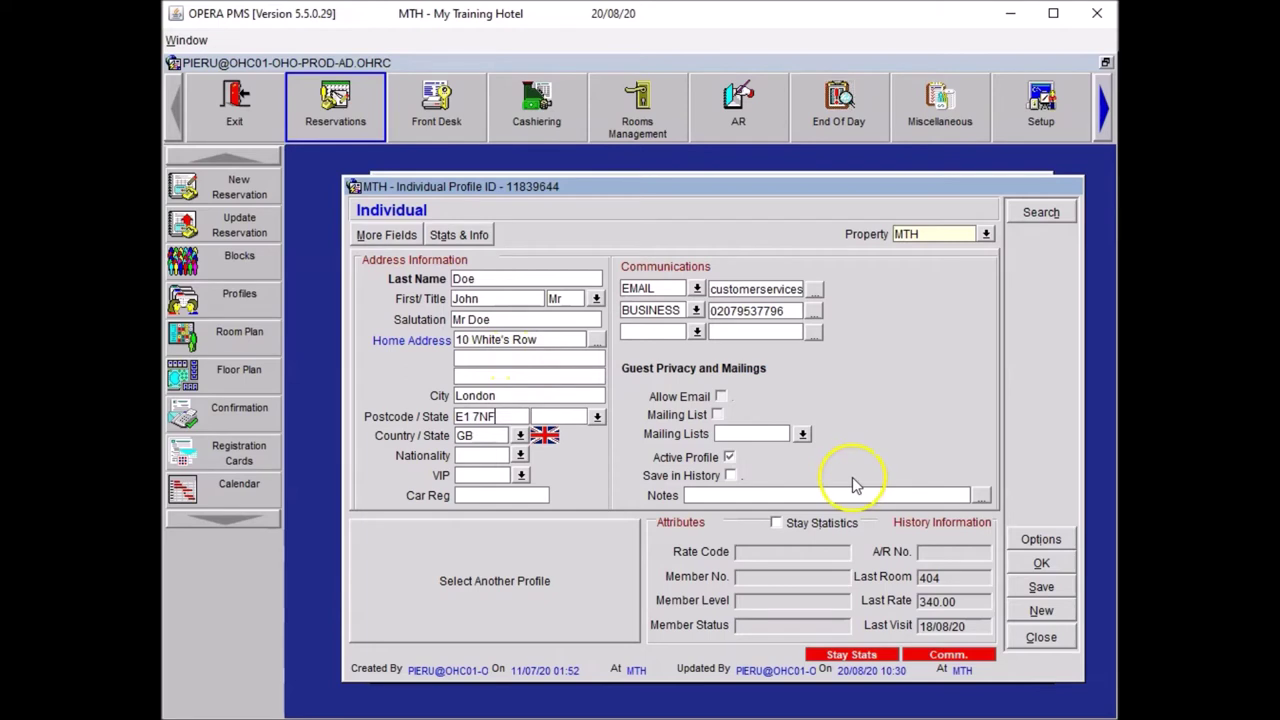
left_click(1040, 565)
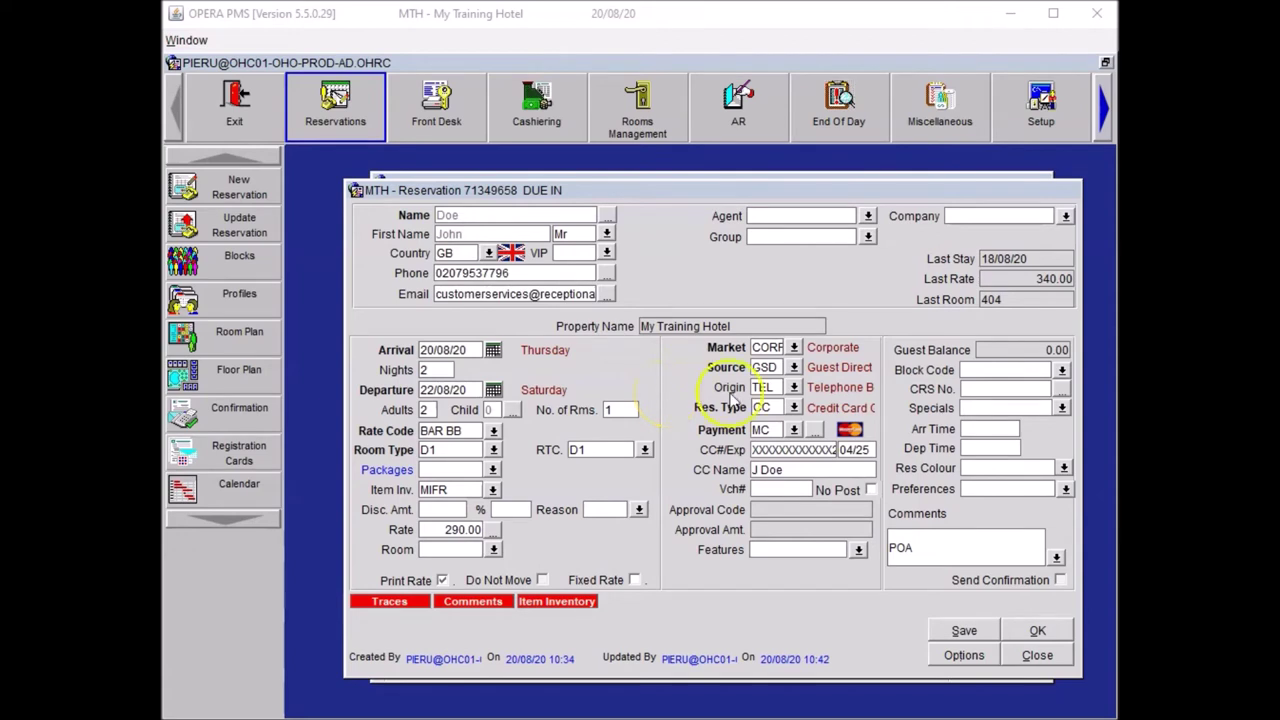
- Add the EA Early Arrival Requested special to this reservation only, not the profile
left_click(1062, 409)
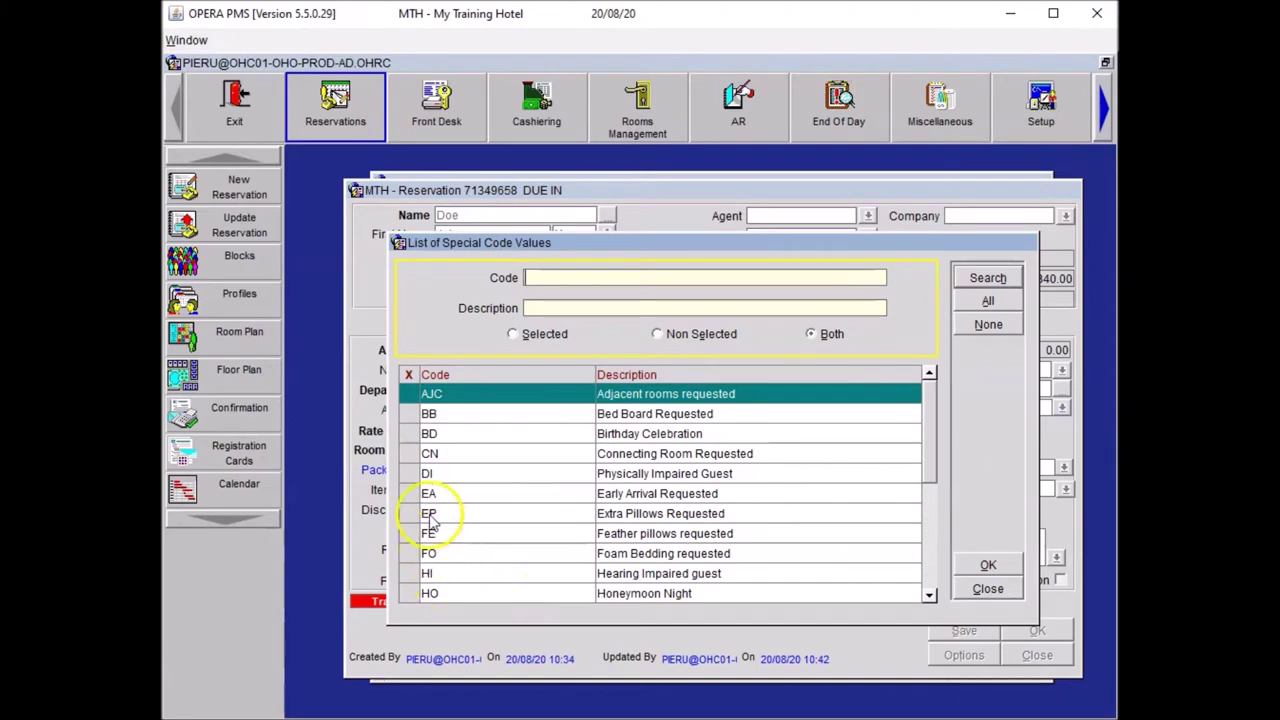
left_click(428, 494)
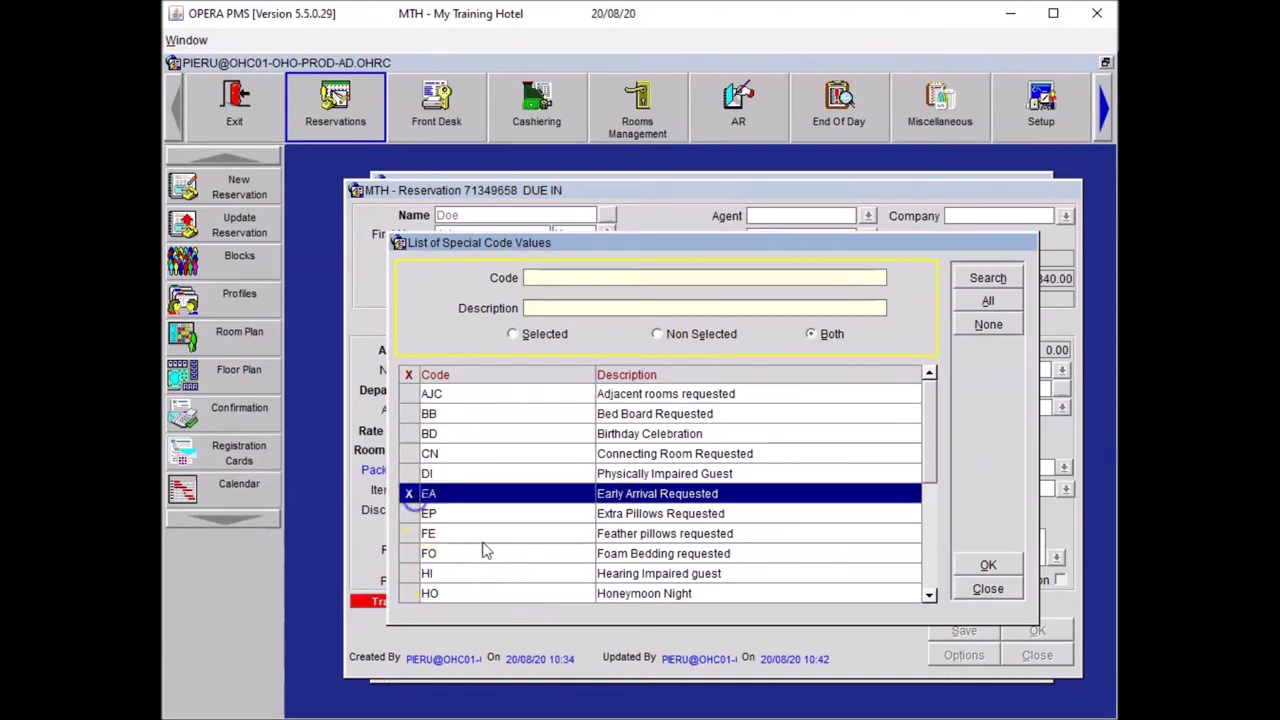
left_click(986, 566)
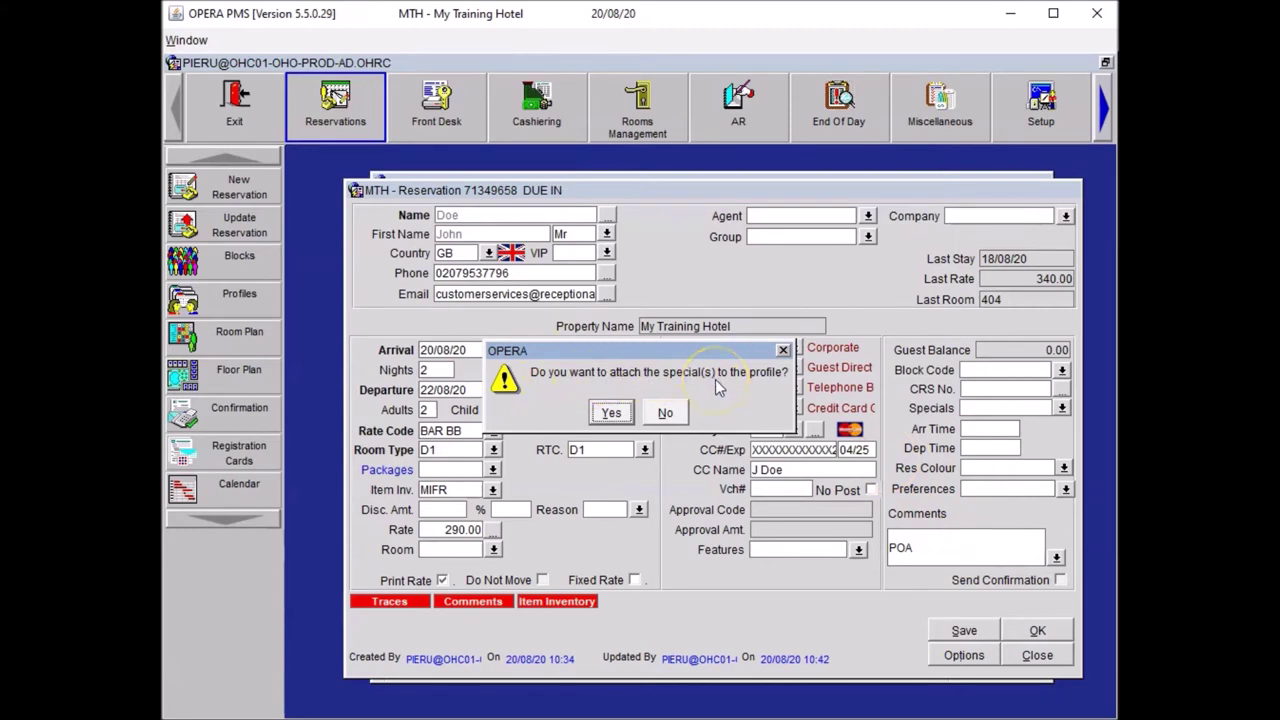
left_click(665, 413)
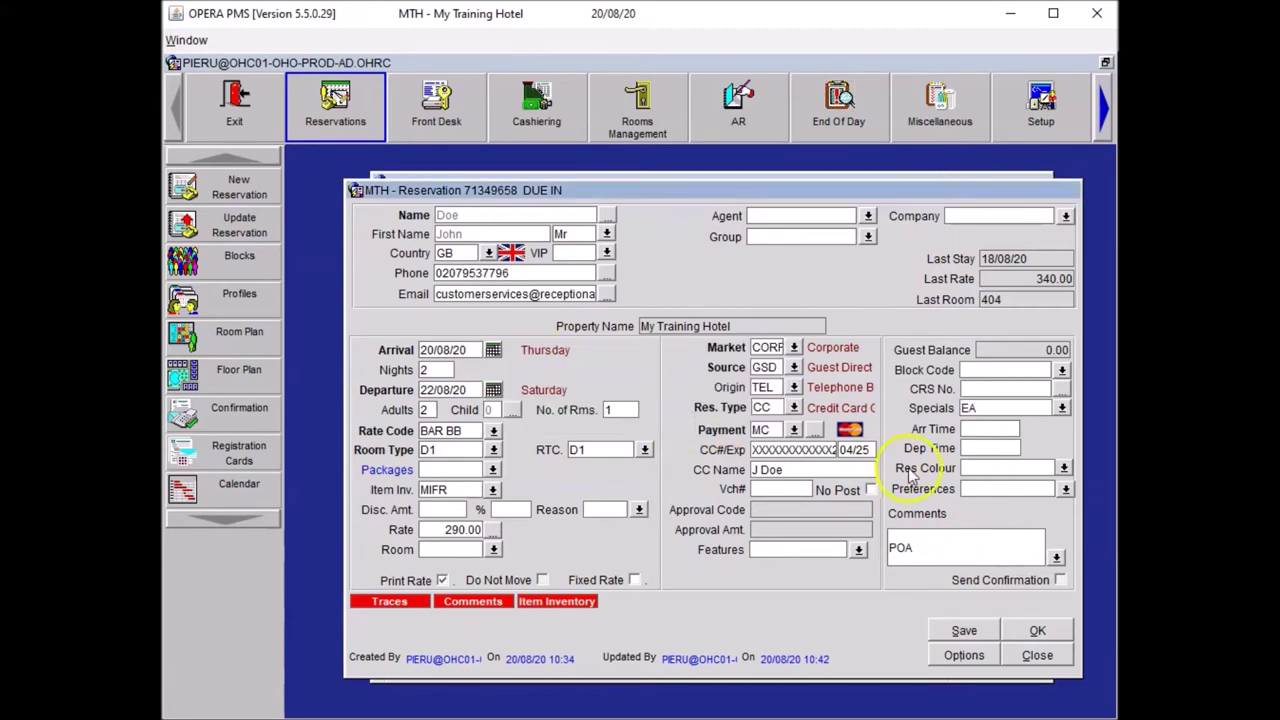
- Set the arrival time to 11:00 and look up available rooms for the stay
left_click(971, 429)
left_click(955, 437)
key("Tab")
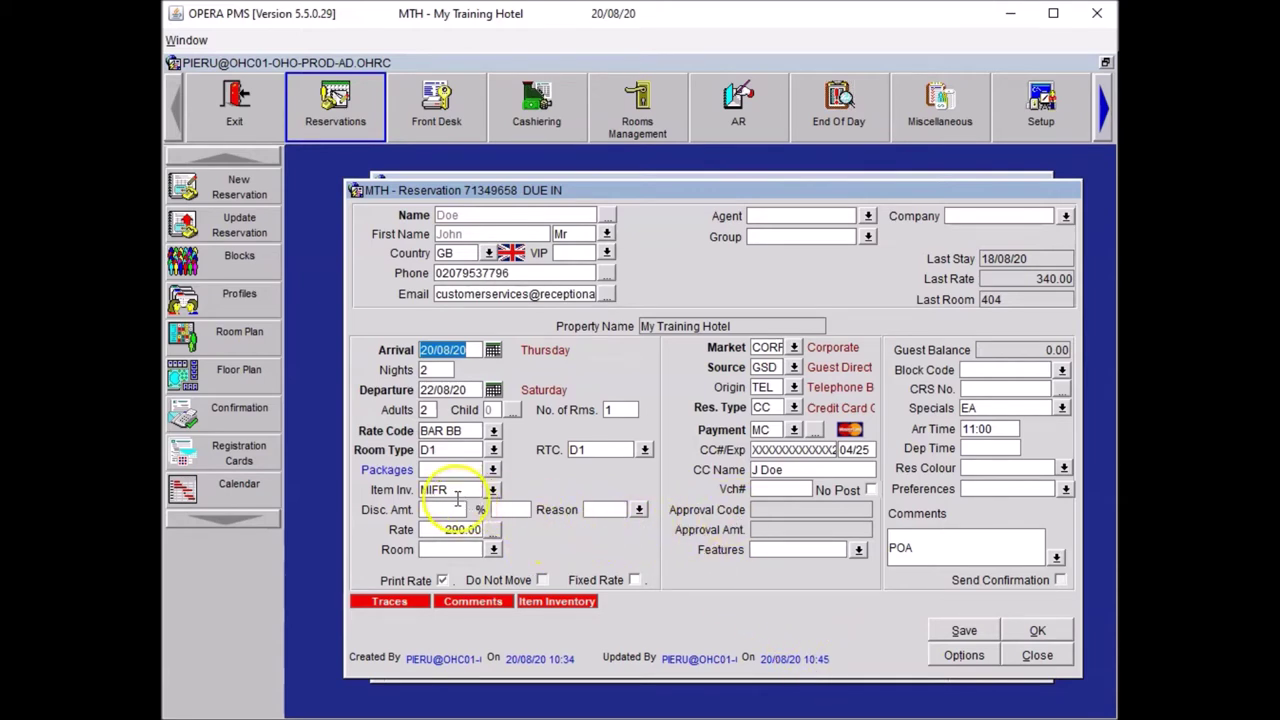
left_click(495, 548)
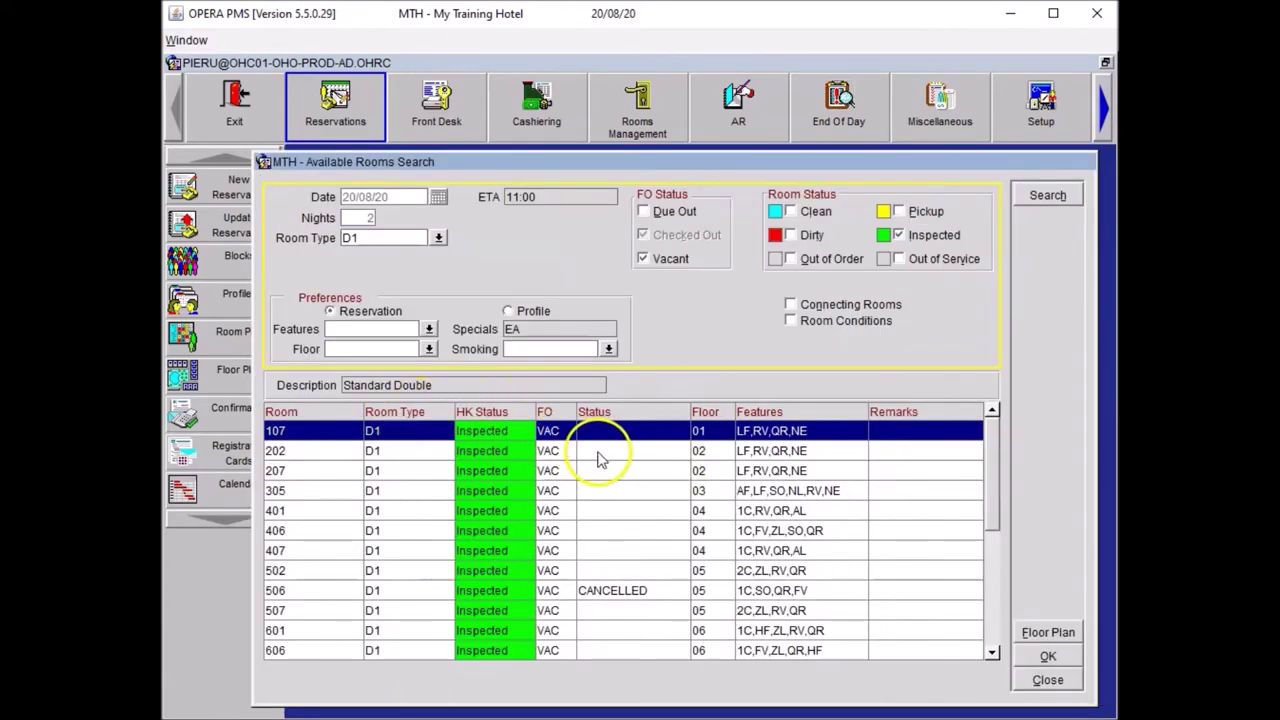
- Assign room 202, extend the comments to POA*DNM MIFR, and save
left_click(582, 451)
left_click(1030, 657)
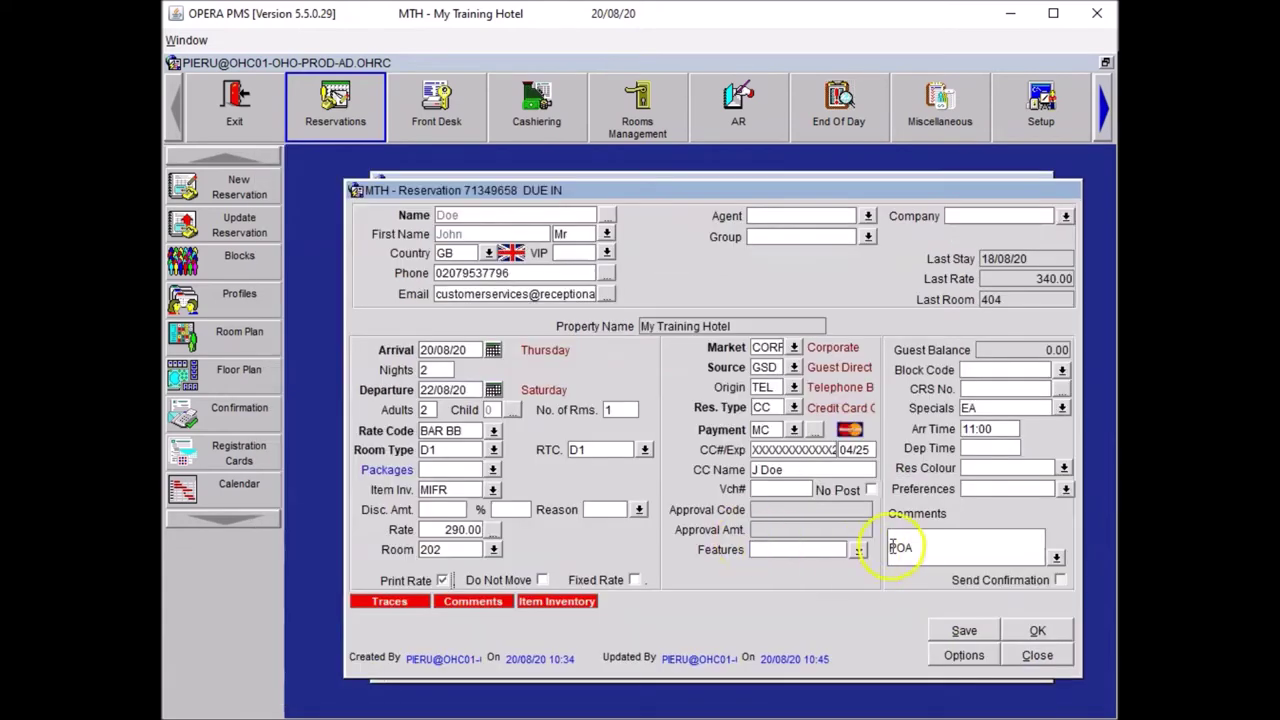
left_click(929, 544)
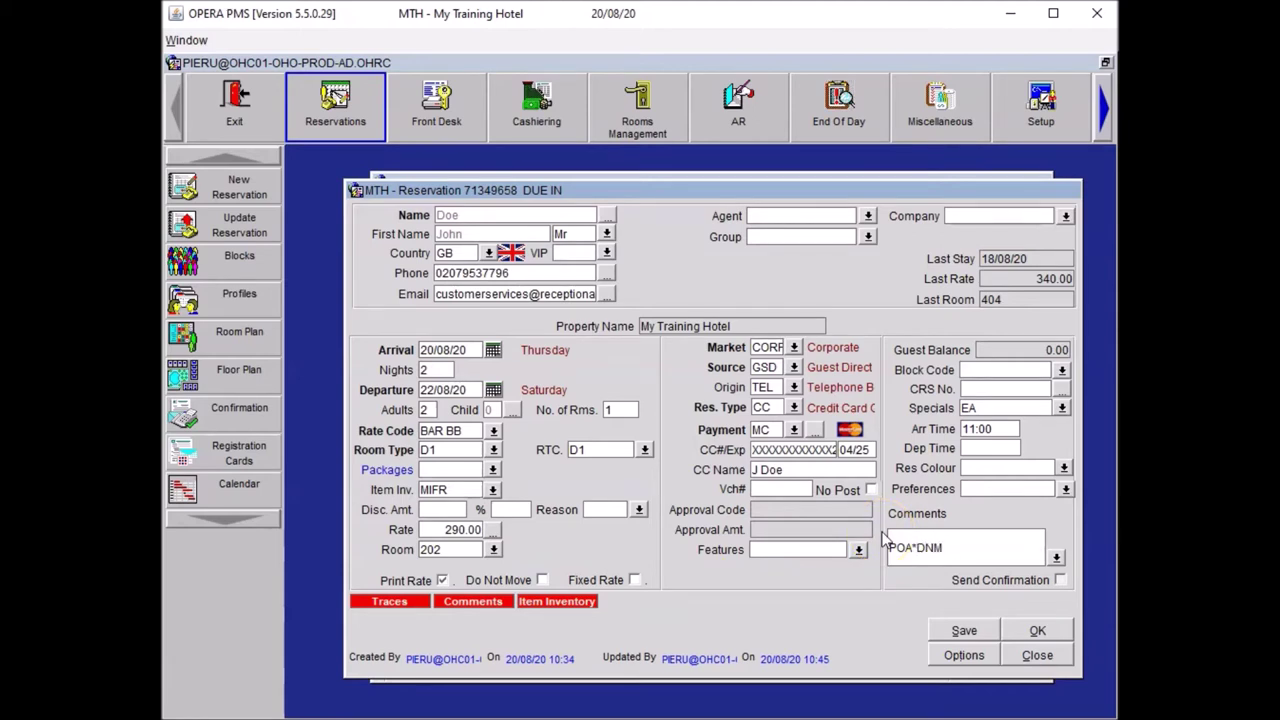
left_click(889, 542)
left_click(843, 583)
left_click(941, 626)
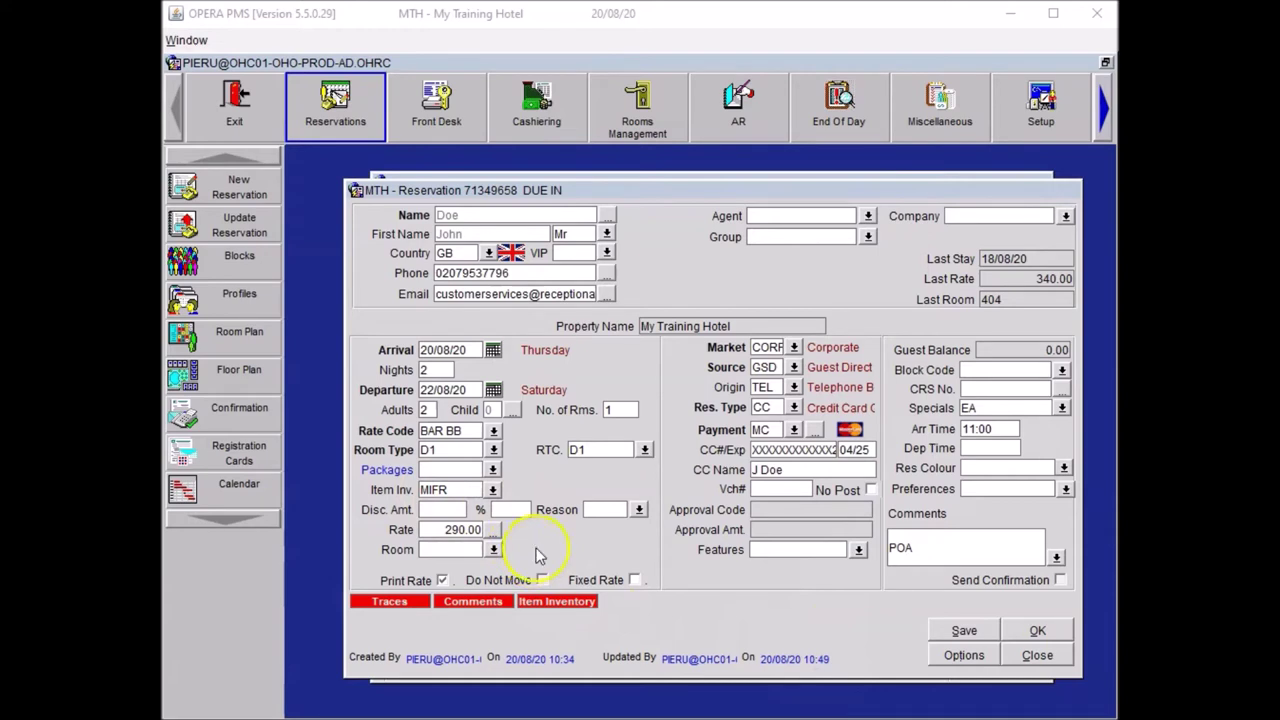
- Assign room 707 and append *DNM MIFR to the POA comment
left_click(493, 549)
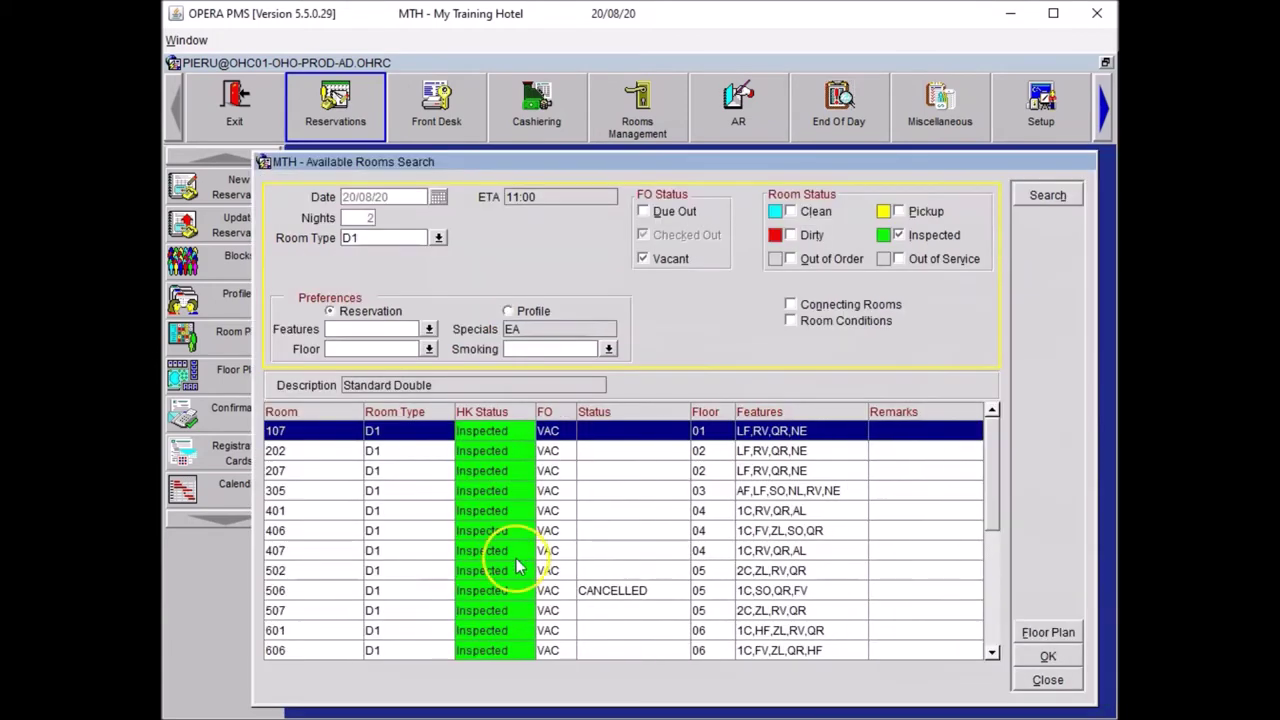
left_click(993, 602)
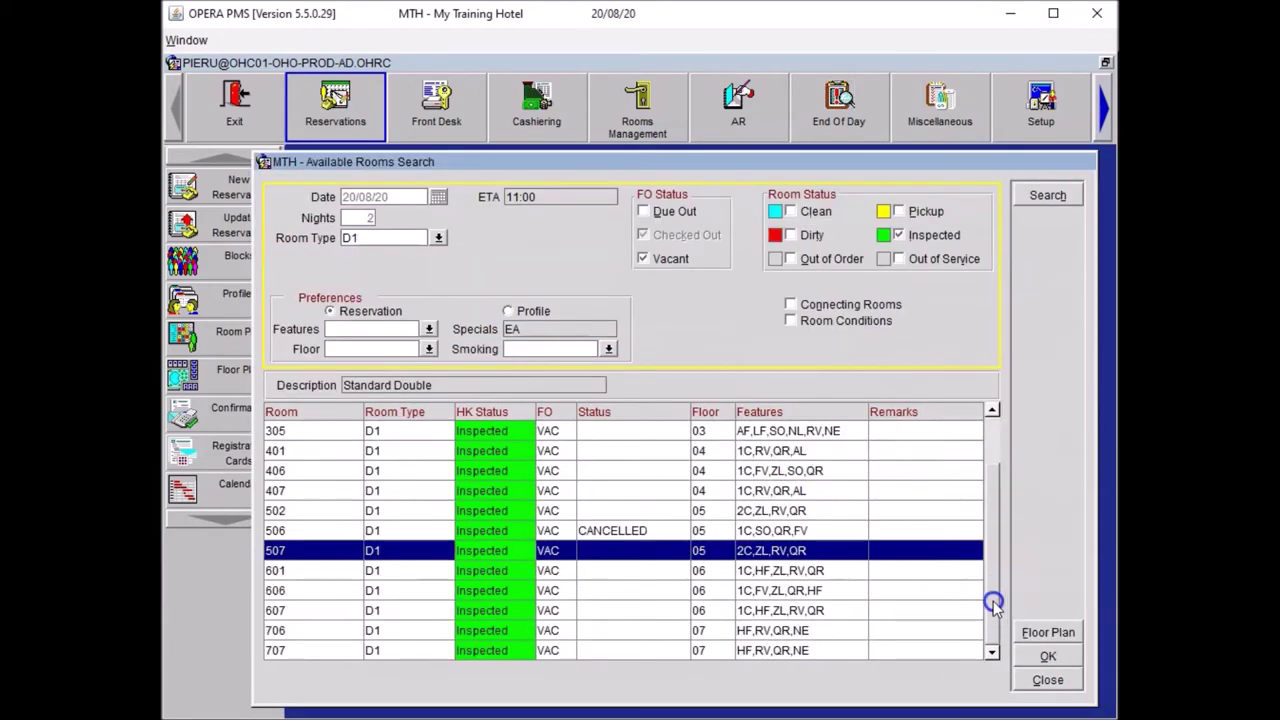
left_click(636, 653)
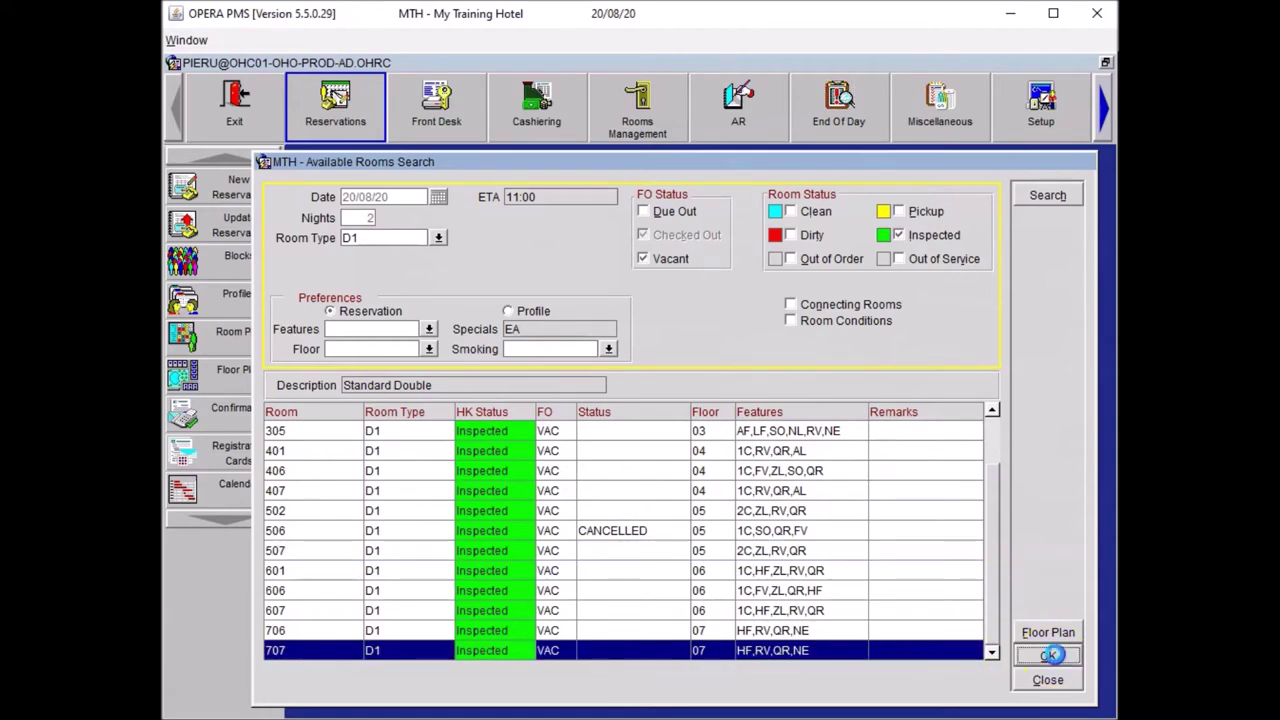
left_click(1045, 656)
left_click(955, 545)
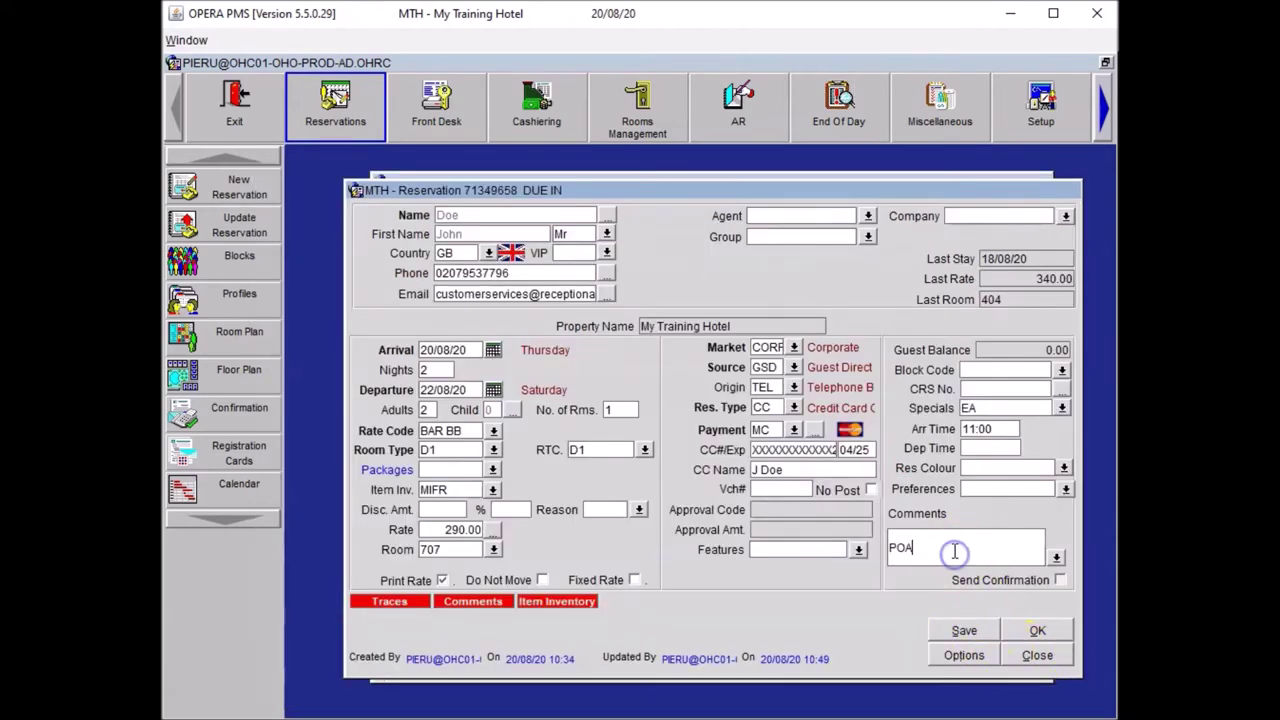
type("*")
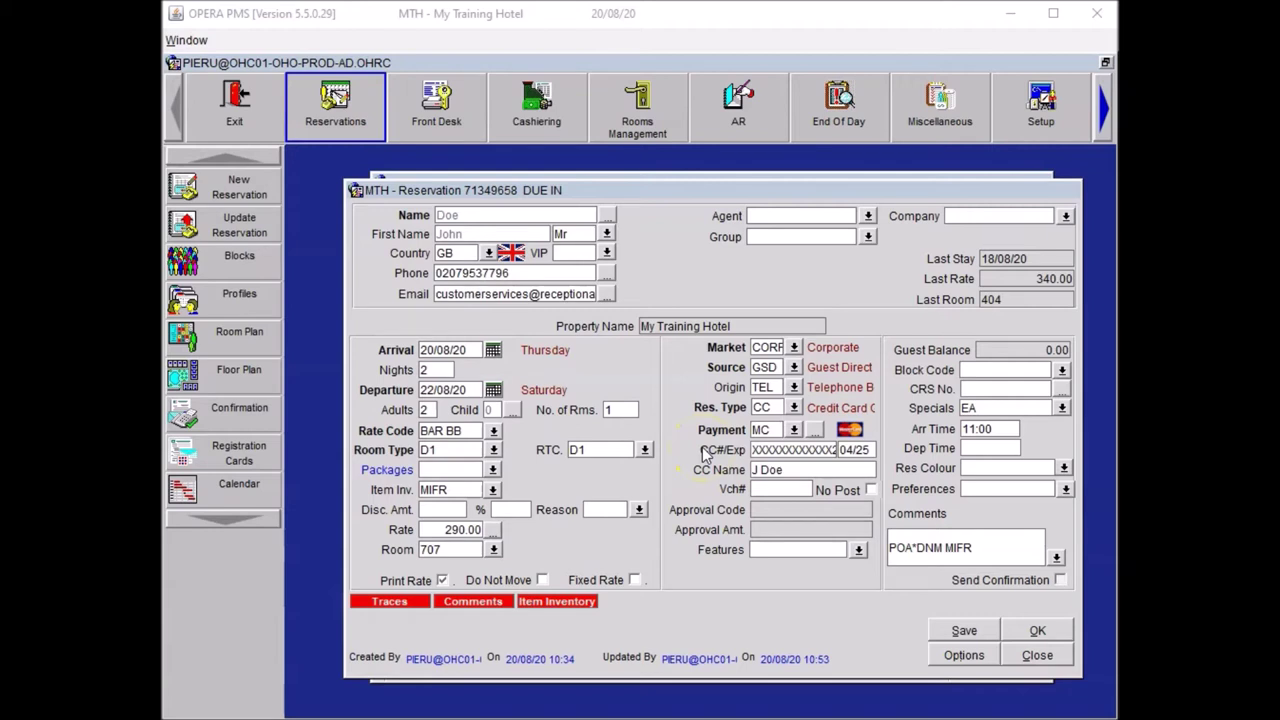
left_click(950, 655)
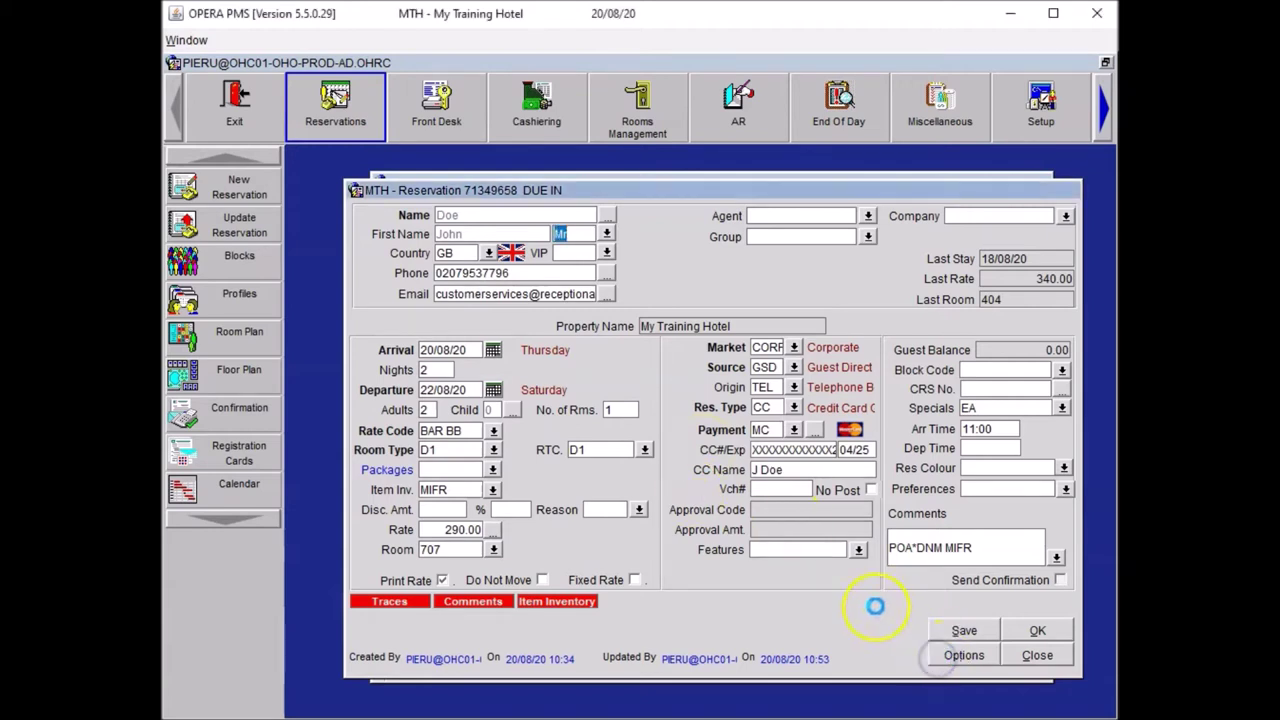
- Add an HSK trace for today reading 'Guest requested an extra blanket'
left_click(822, 540)
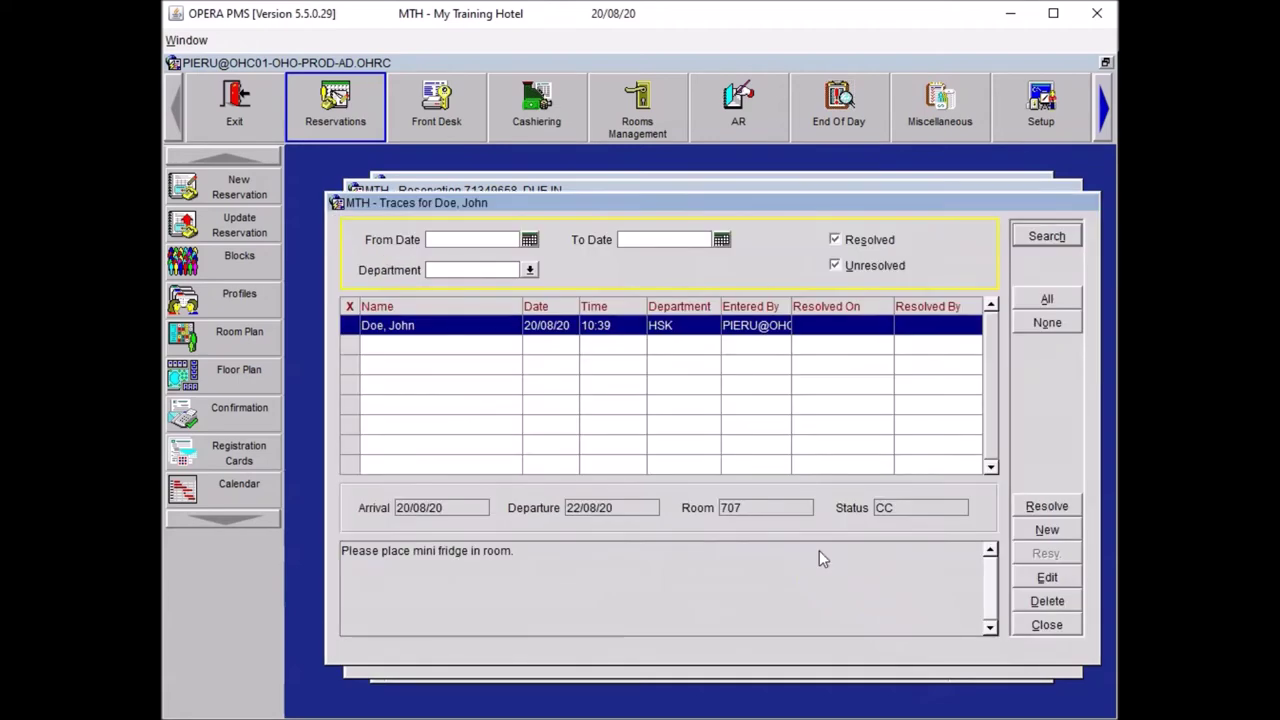
left_click(1046, 531)
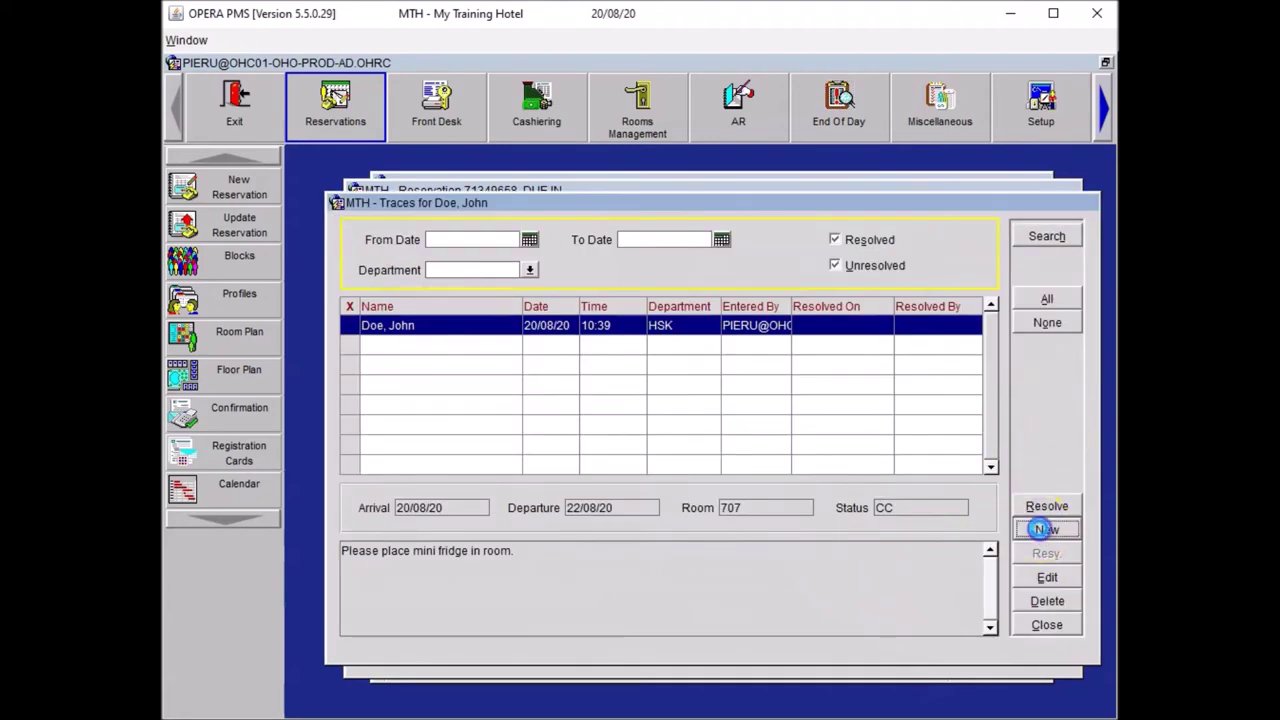
left_click(580, 418)
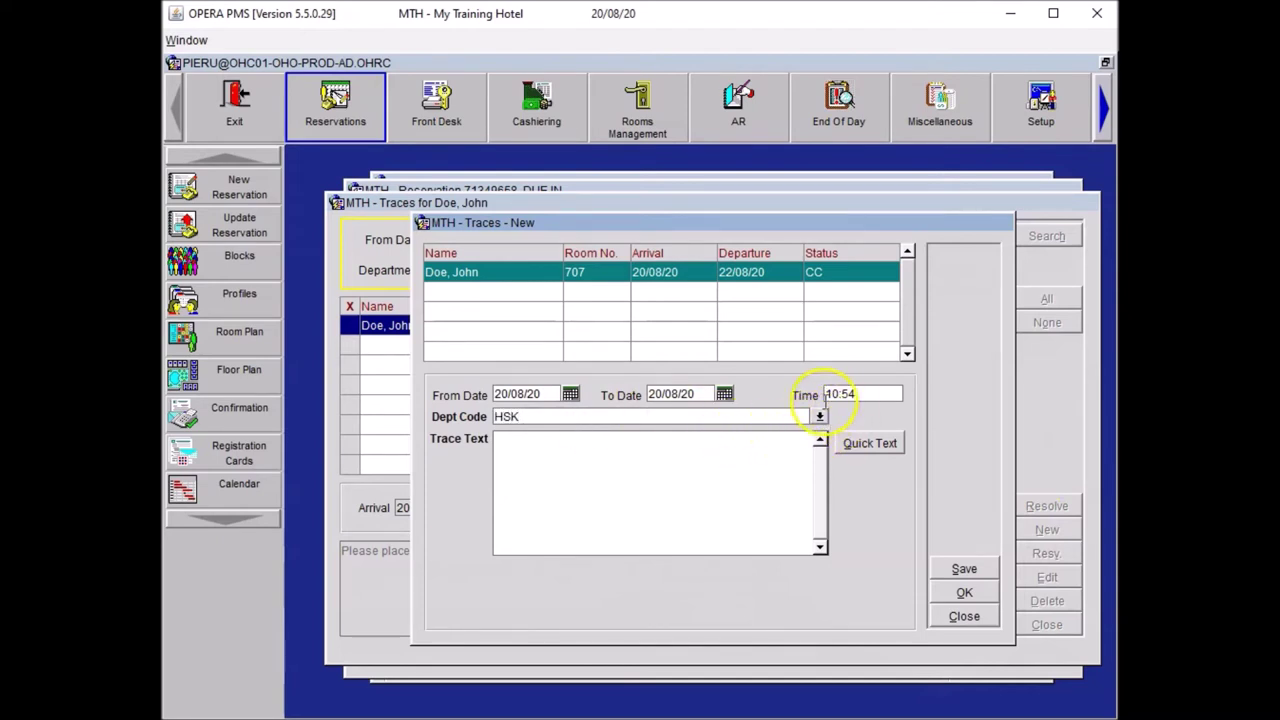
left_click(630, 484)
type("Guest requested an extra blanket")
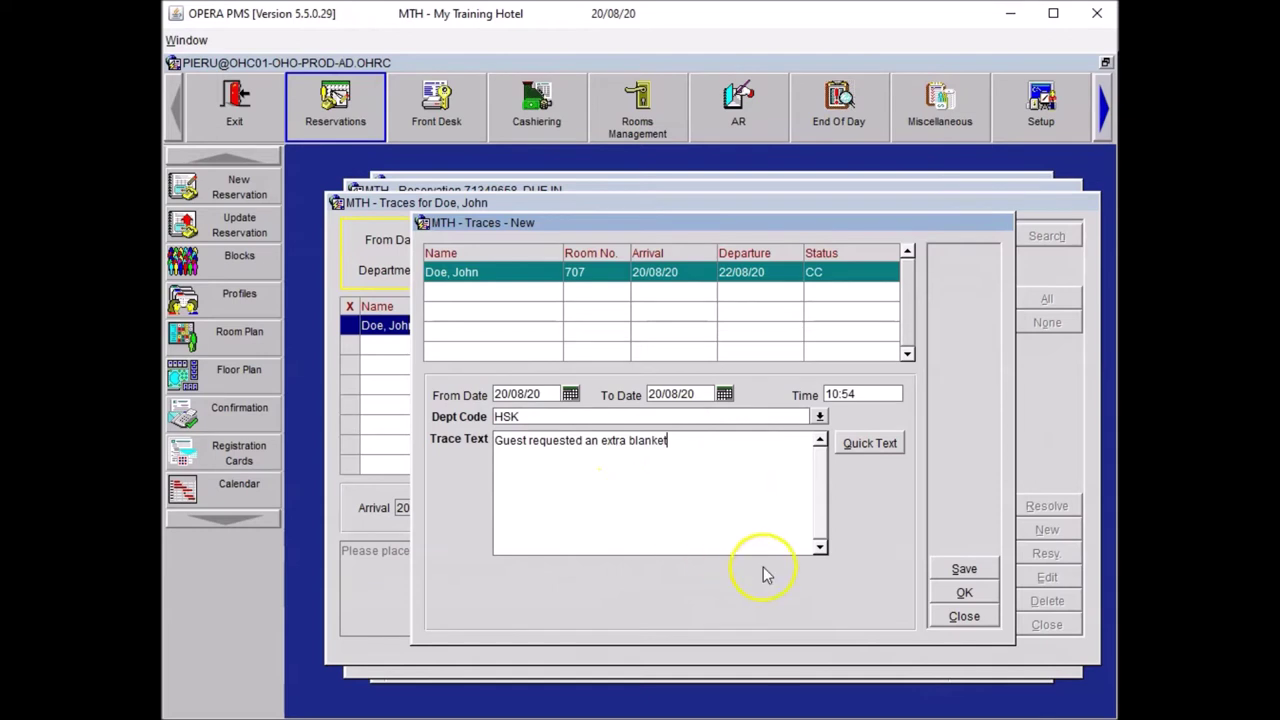
left_click(962, 594)
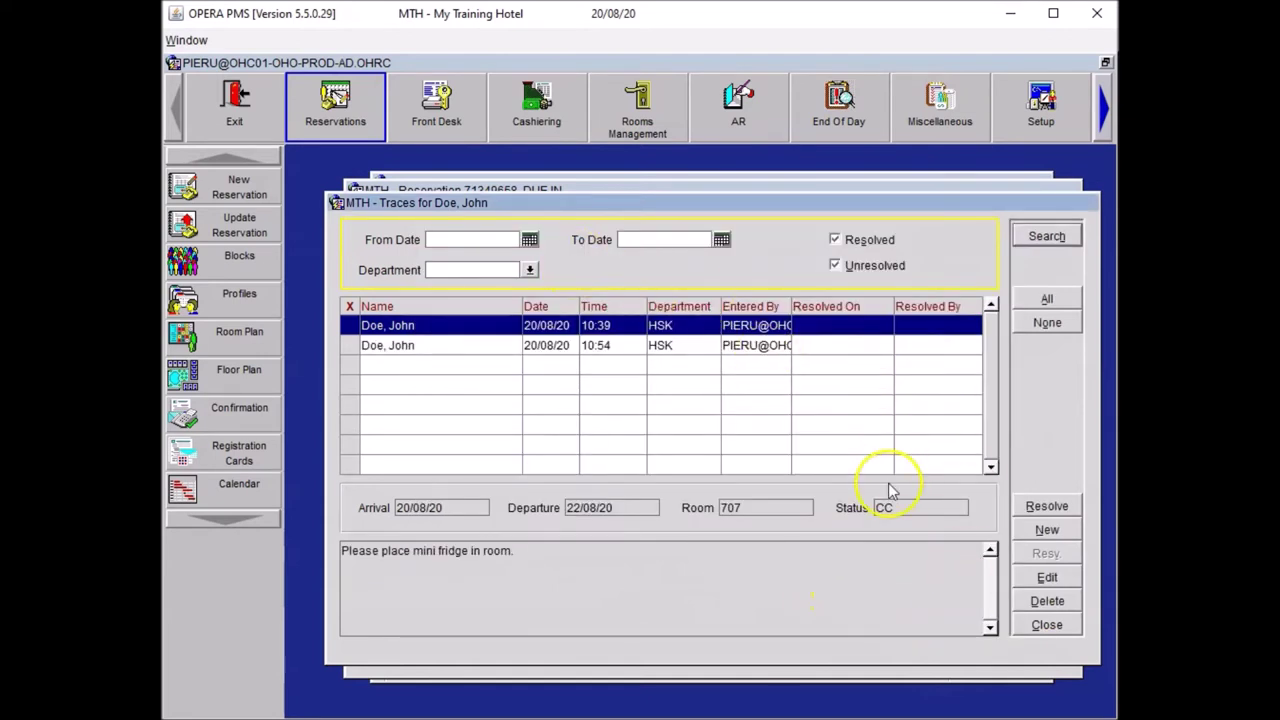
left_click(1020, 618)
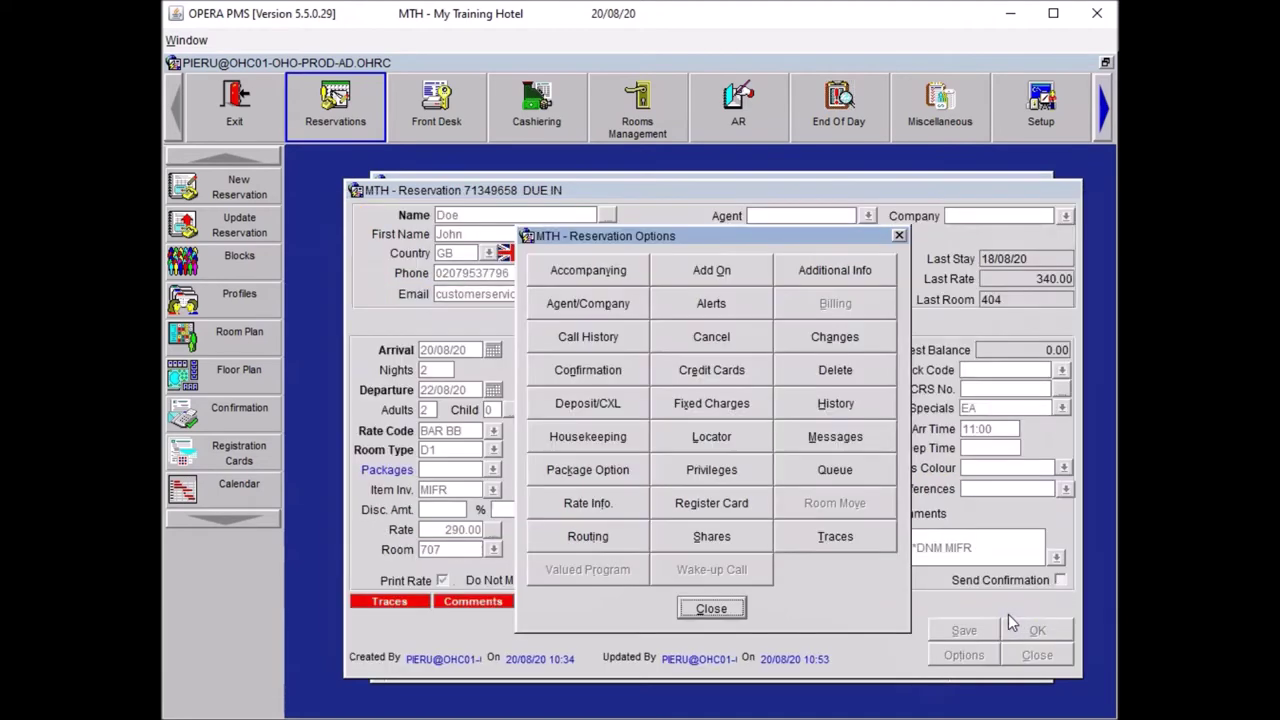
left_click(712, 609)
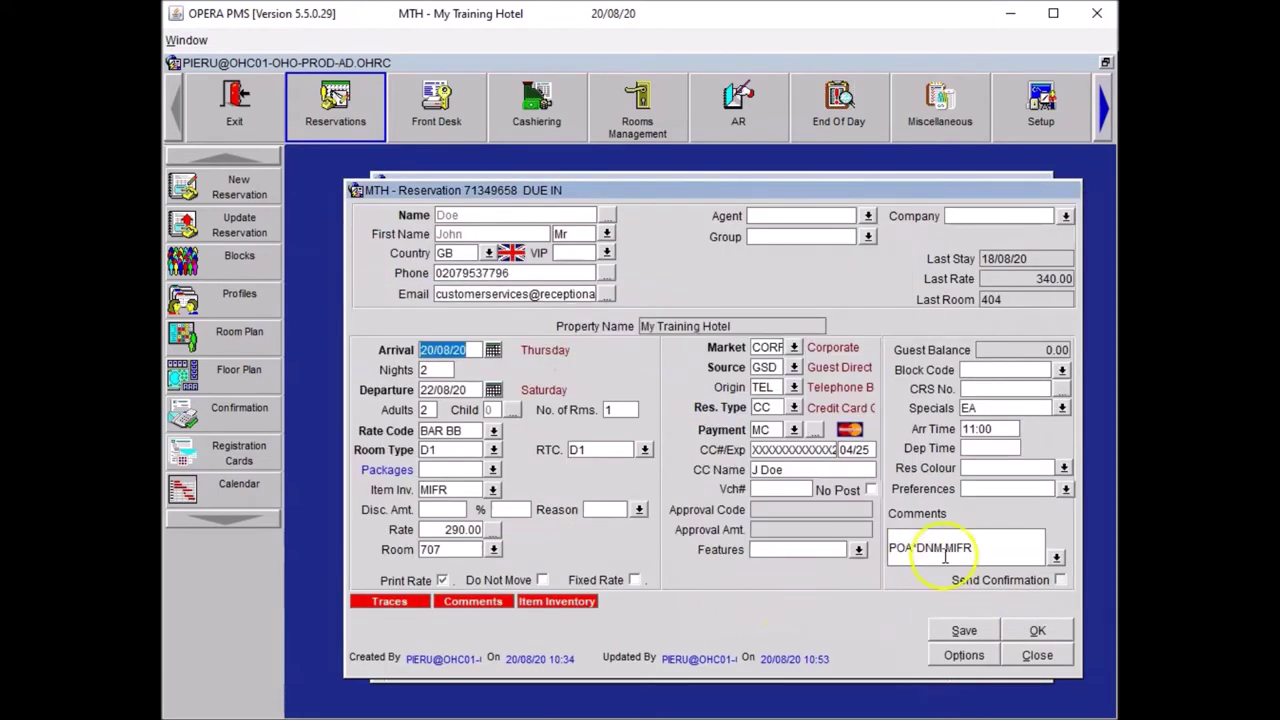
left_click(970, 542)
- Append ', Extra Blanket' so the comments read 'POA*DNM MIFR, Extra Blanket'
type(", Ext")
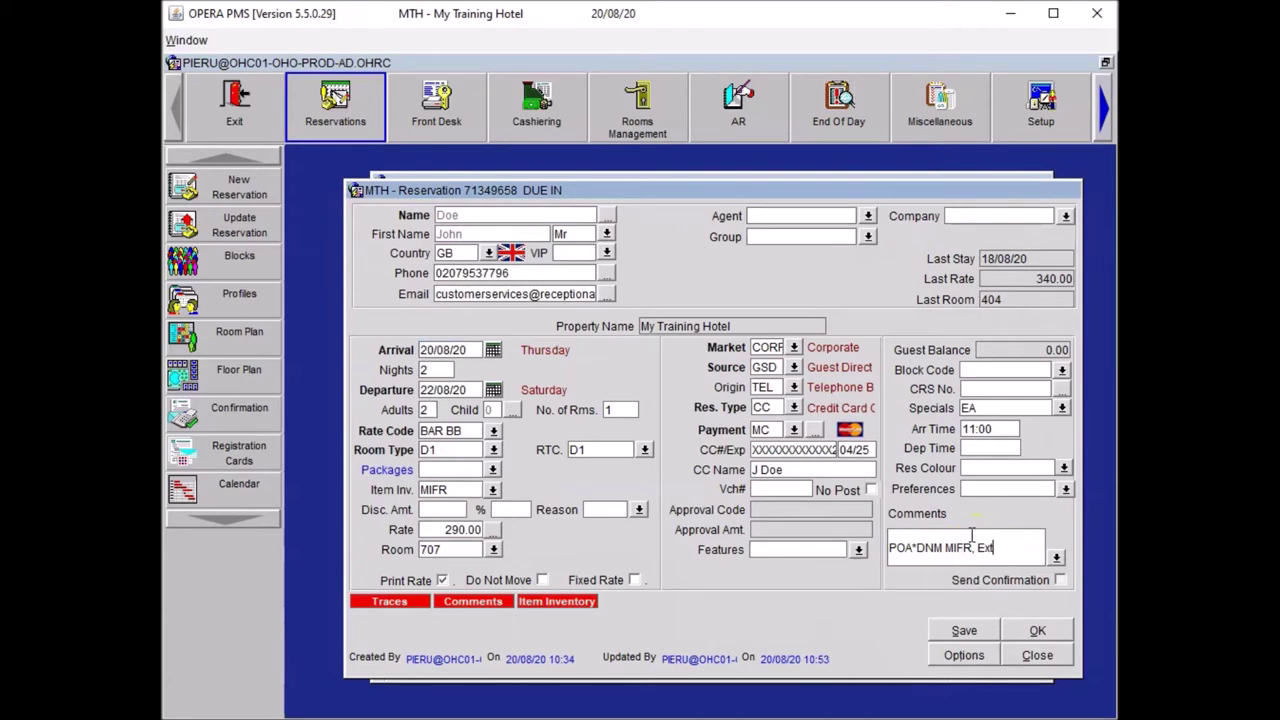
type("ra Blanket")
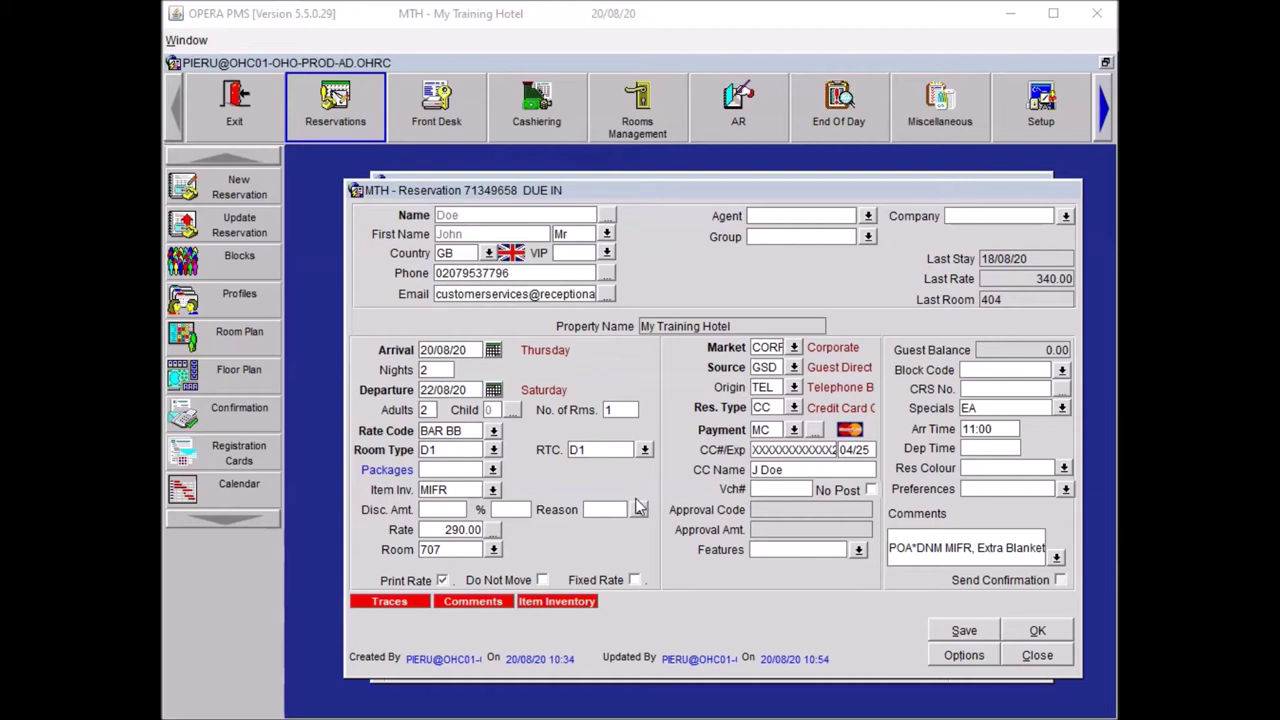
left_click(628, 533)
left_click(948, 655)
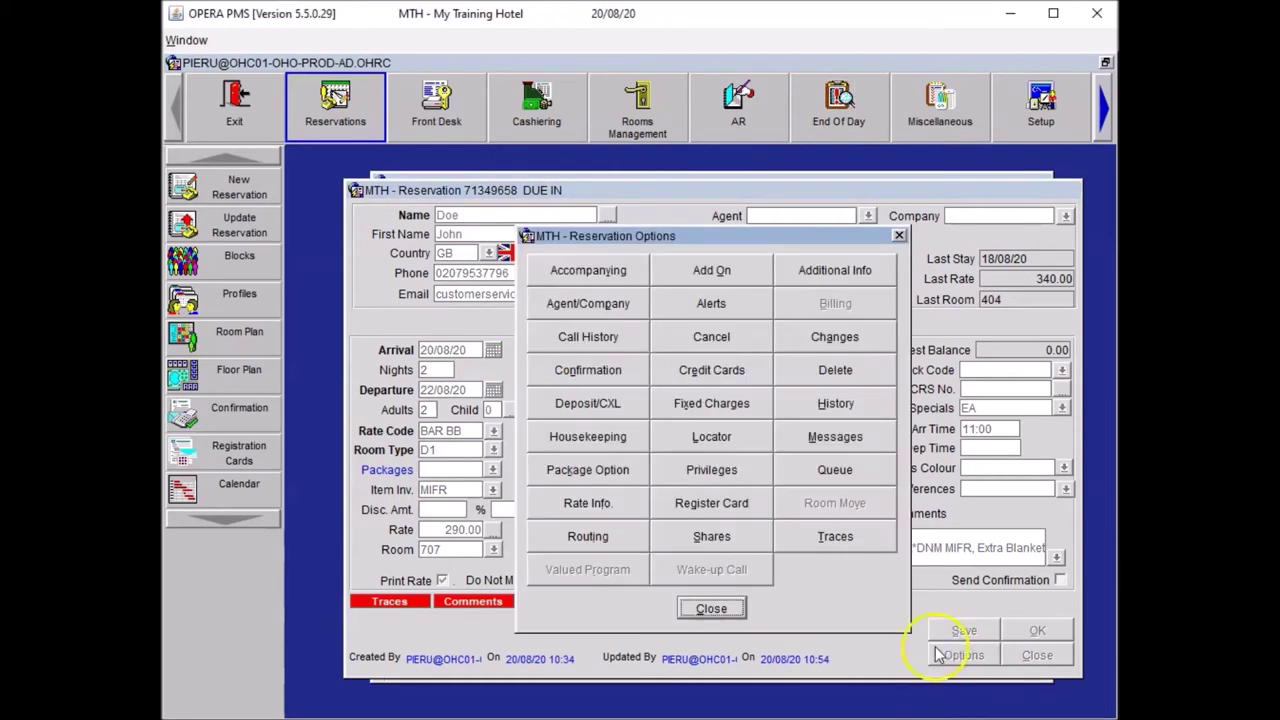
- Add a 12:00–15:00 locator reading 'Guest is in the Bar, do not disturb him'
left_click(711, 436)
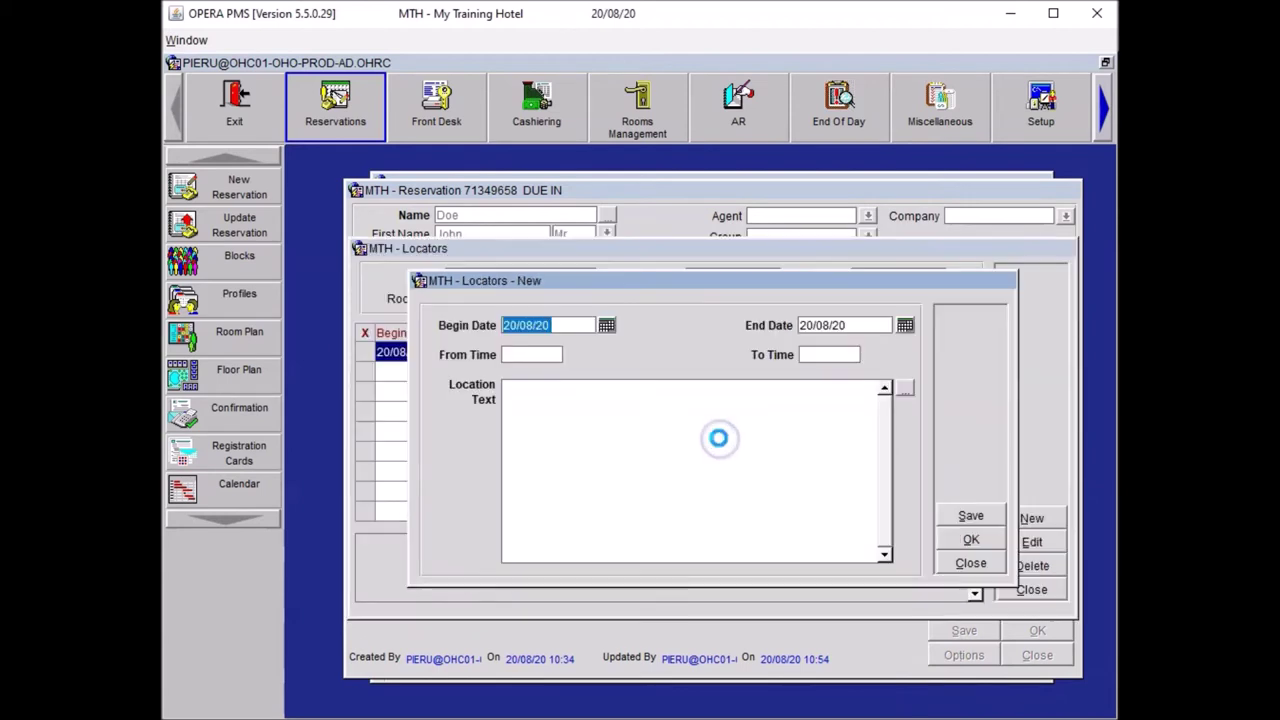
left_click(523, 354)
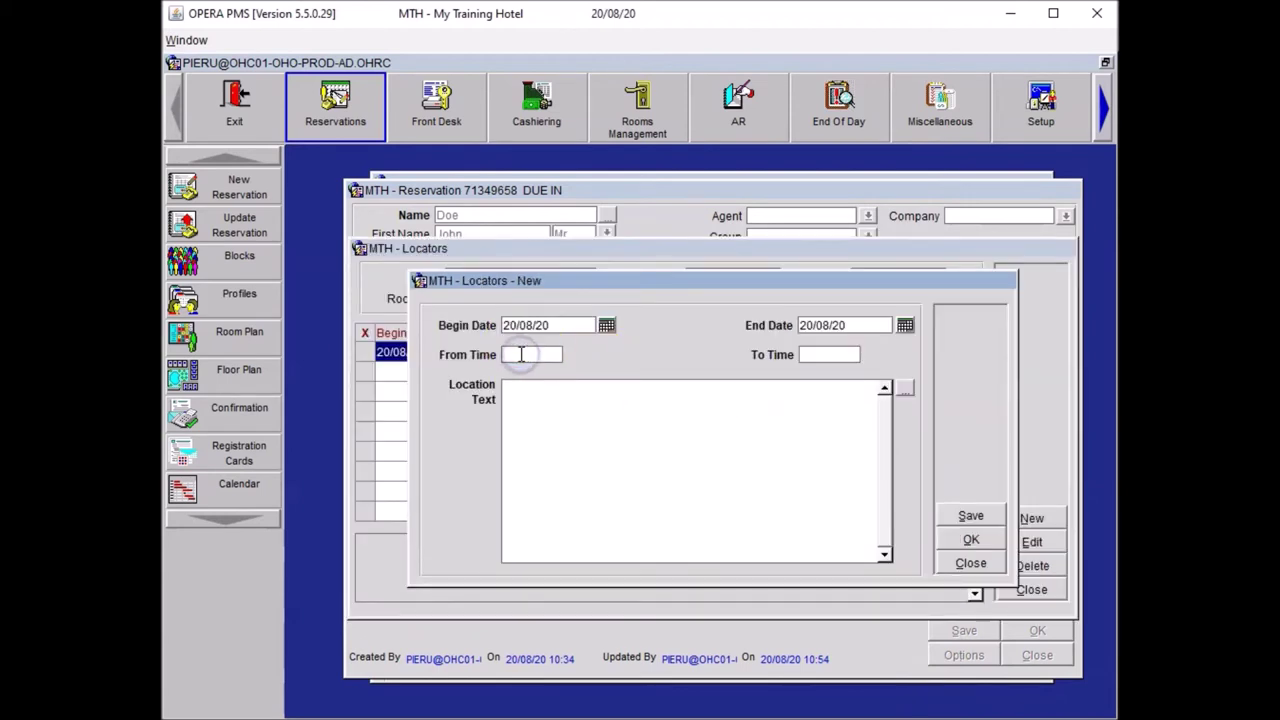
type("1201500")
key("Tab")
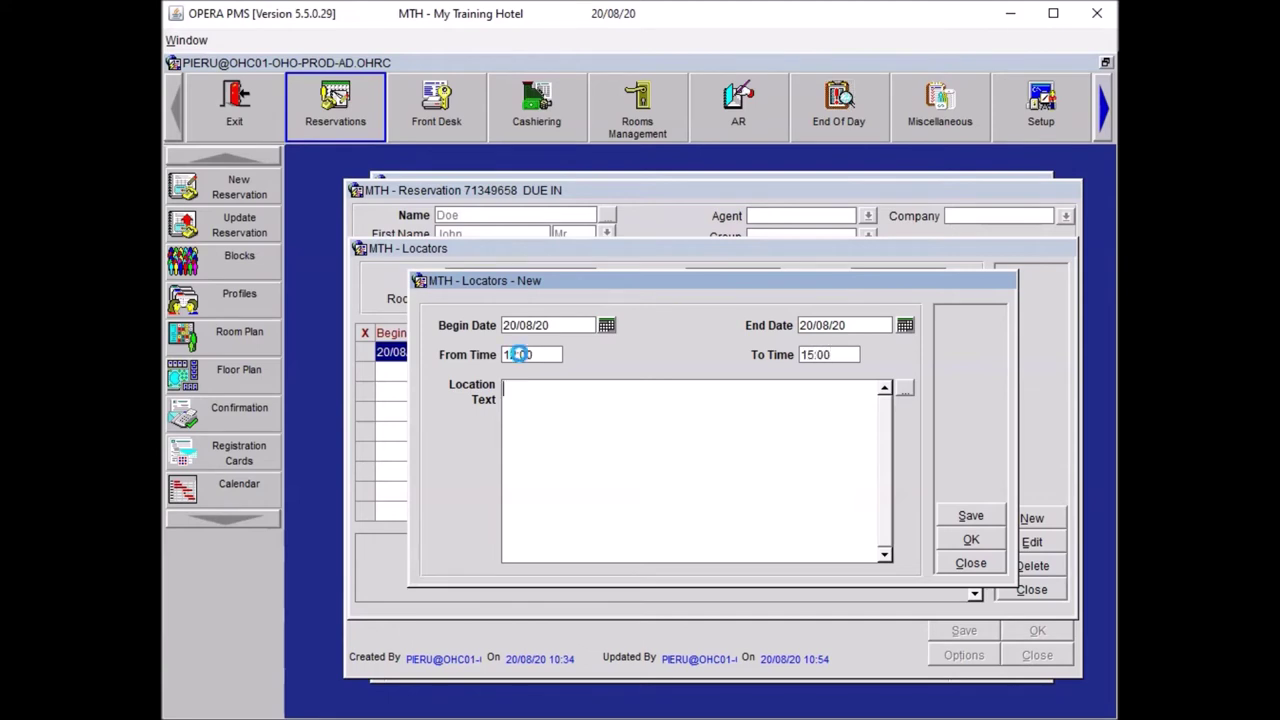
left_click(905, 390)
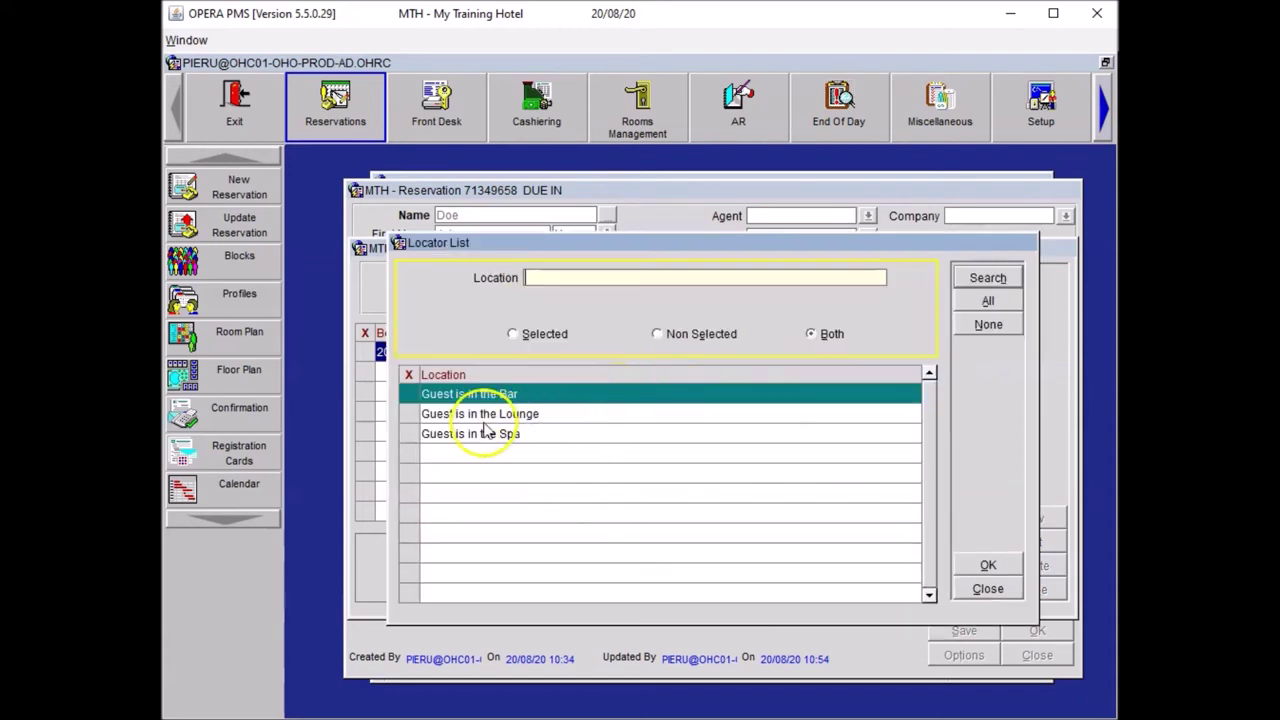
left_click(408, 395)
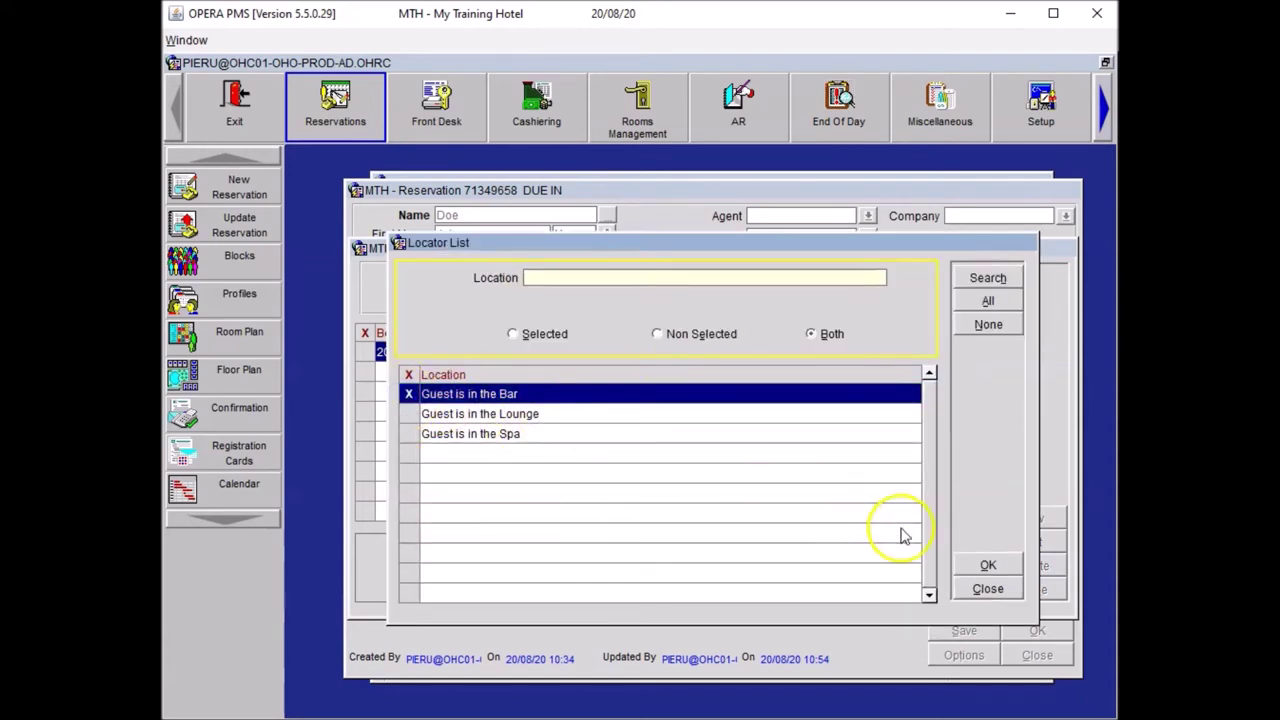
left_click(987, 567)
left_click(646, 394)
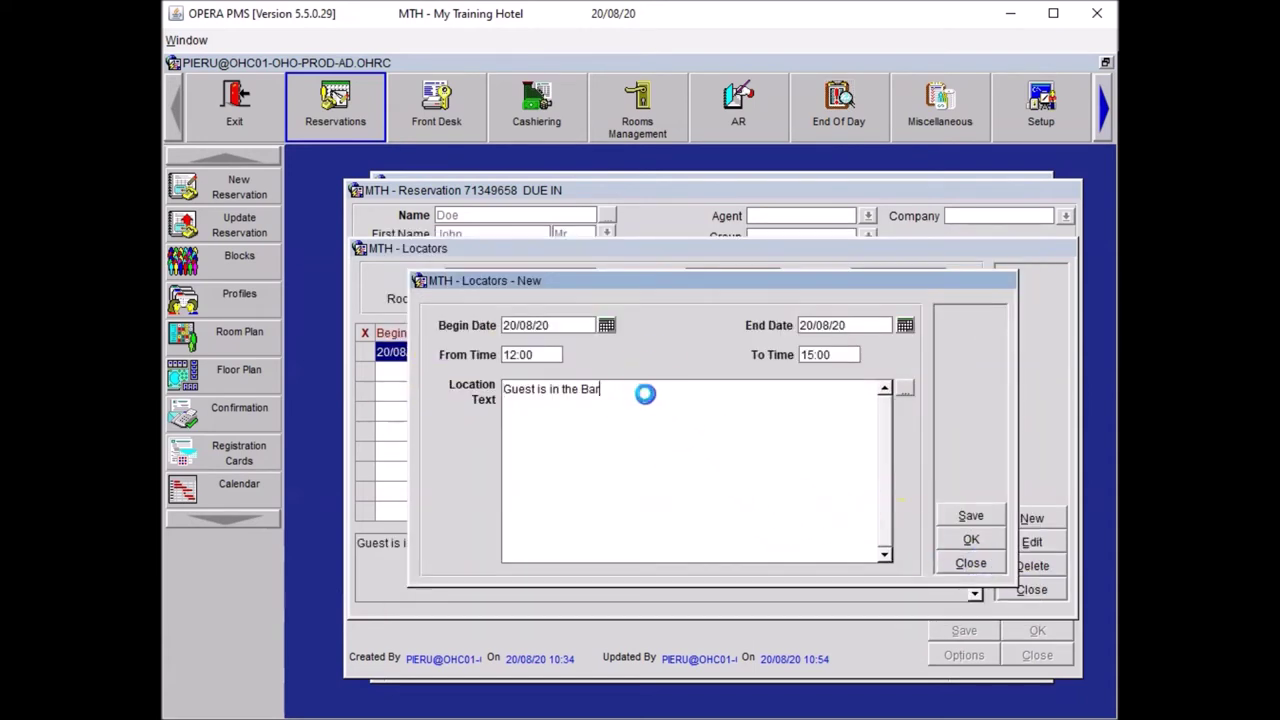
type(", do not disturb him")
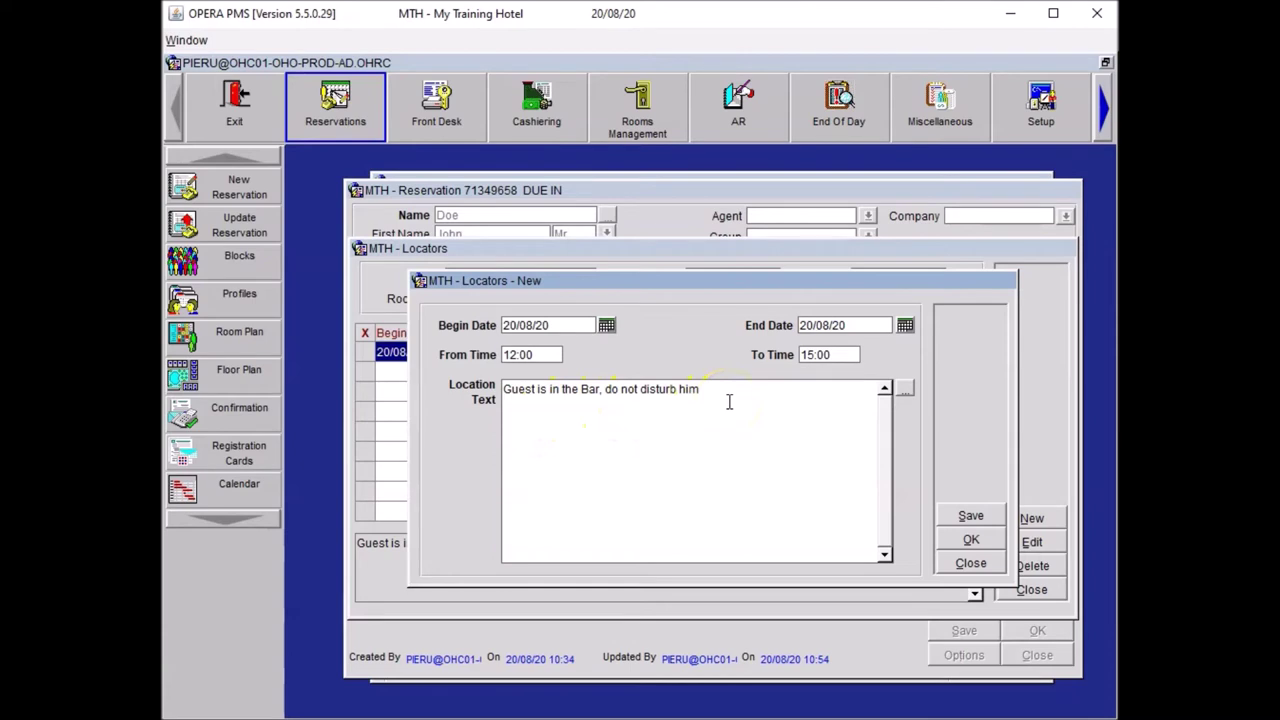
left_click(973, 540)
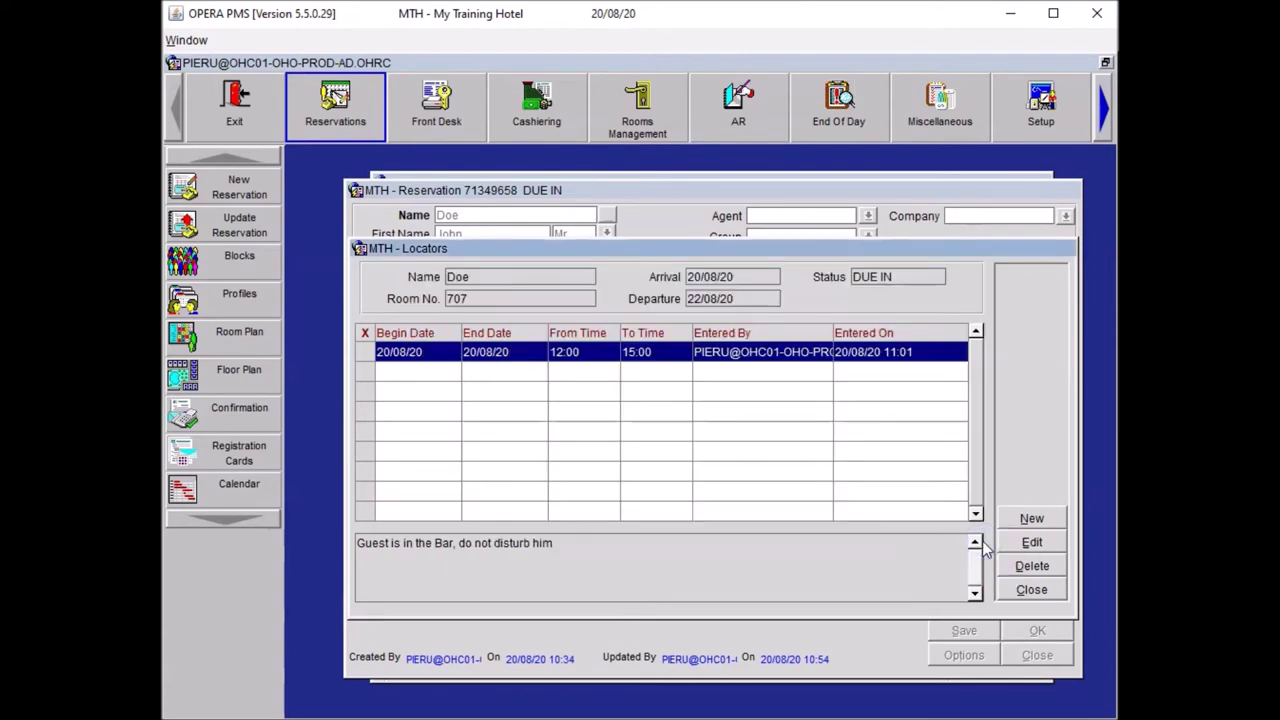
left_click(1033, 591)
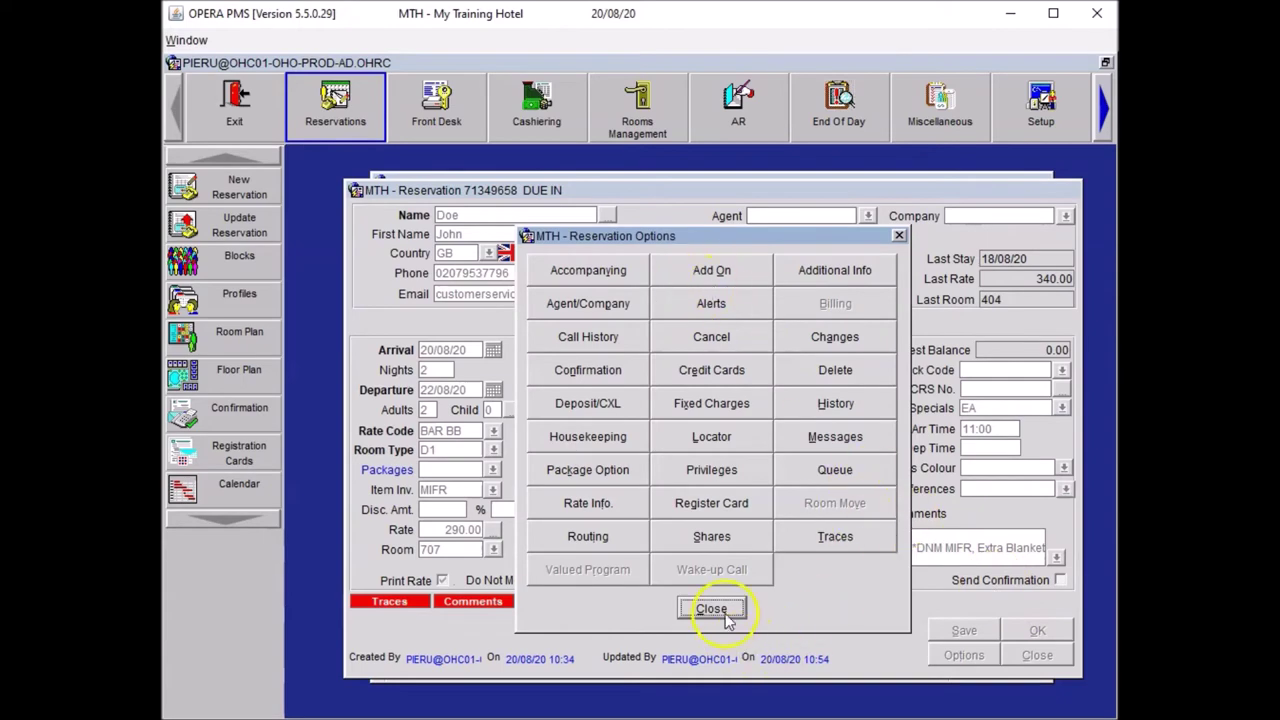
left_click(722, 612)
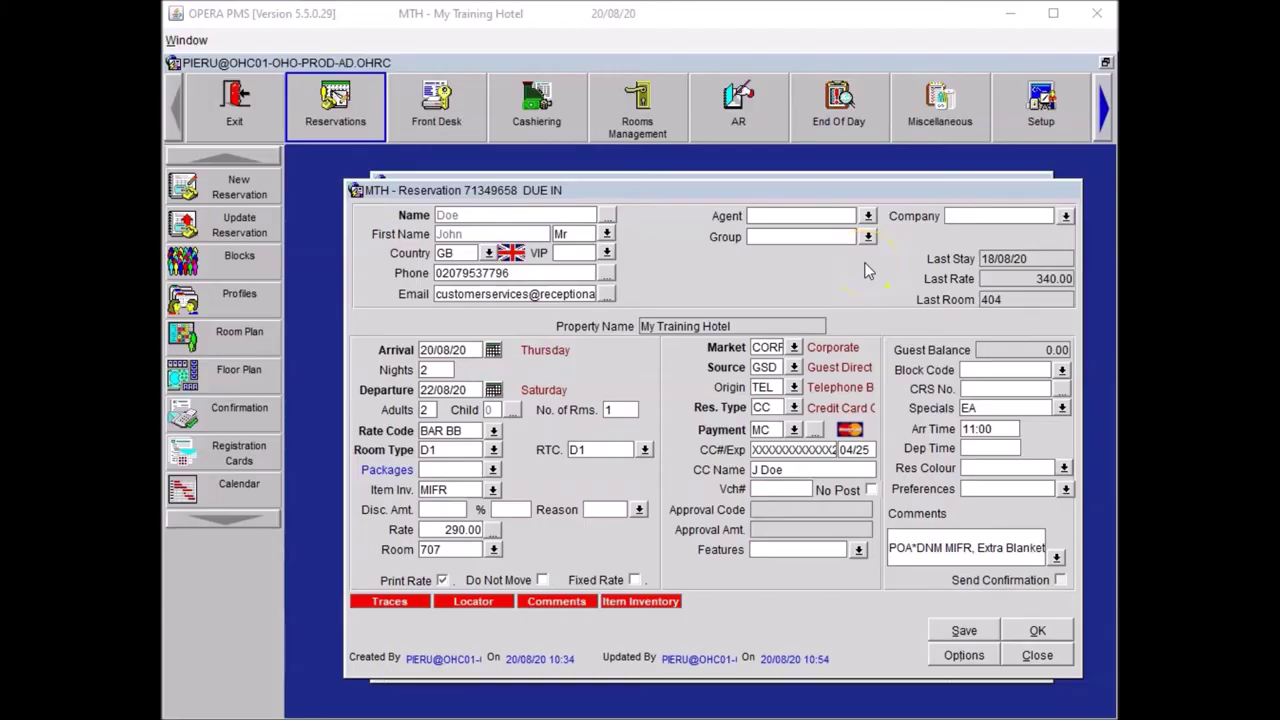
- Search company profiles for Reception Academy, select the 10 Whites Row profile and review its contacts
left_click(960, 215)
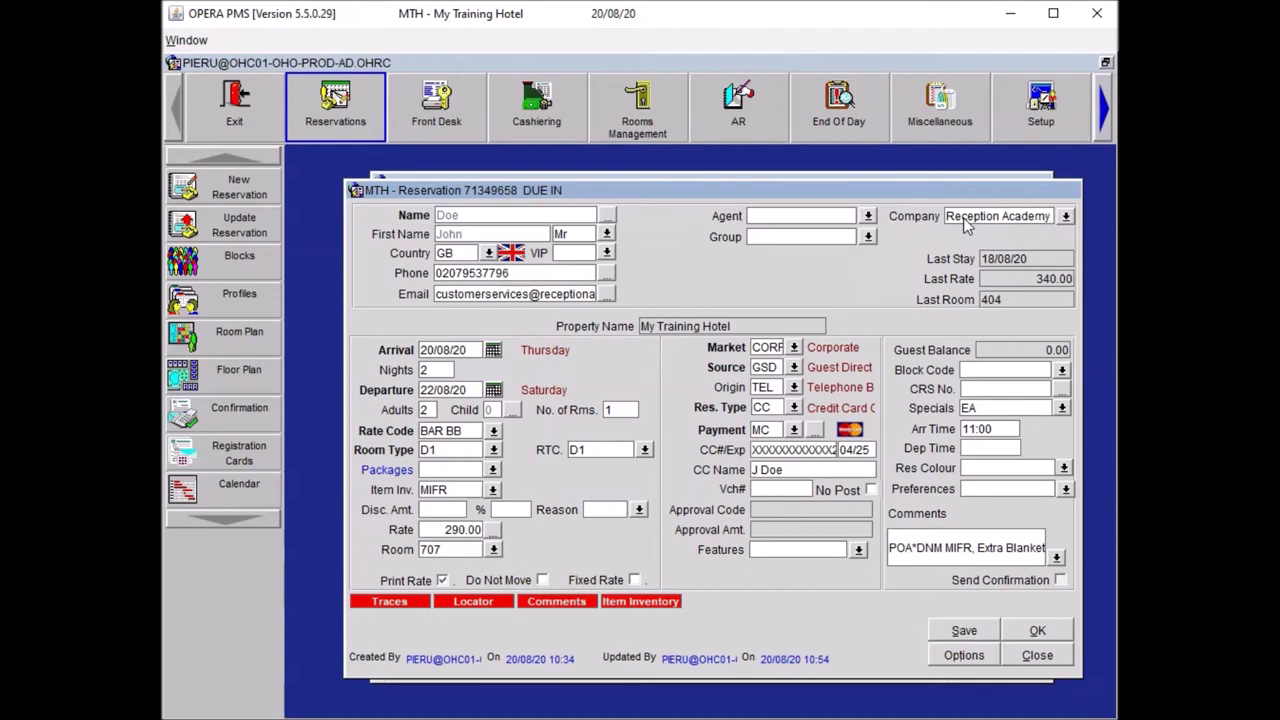
double_click(960, 215)
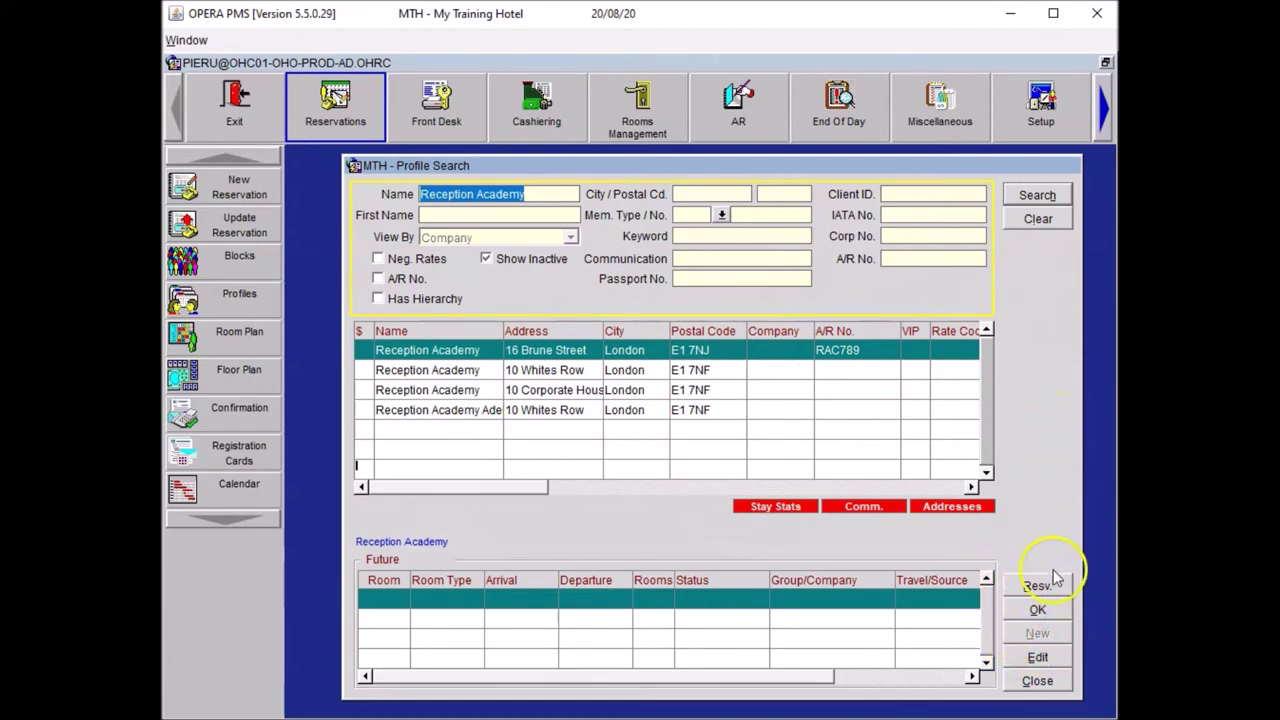
left_click(1035, 197)
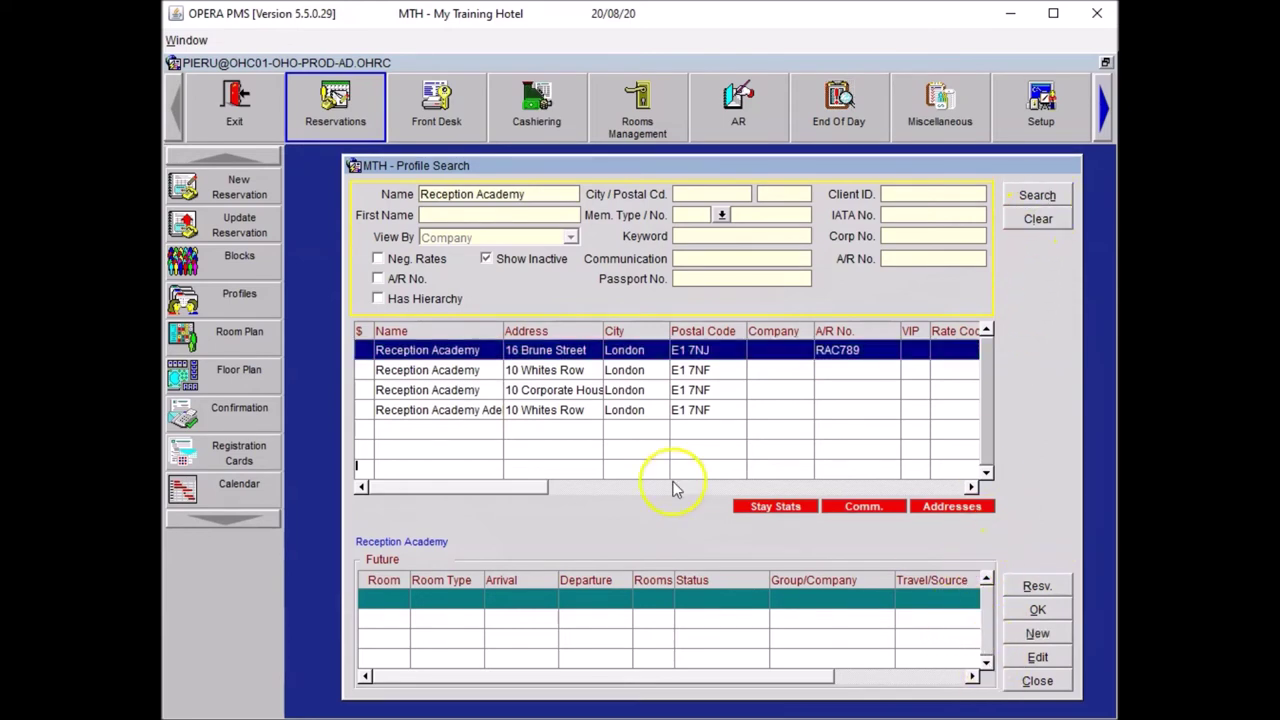
left_click(562, 370)
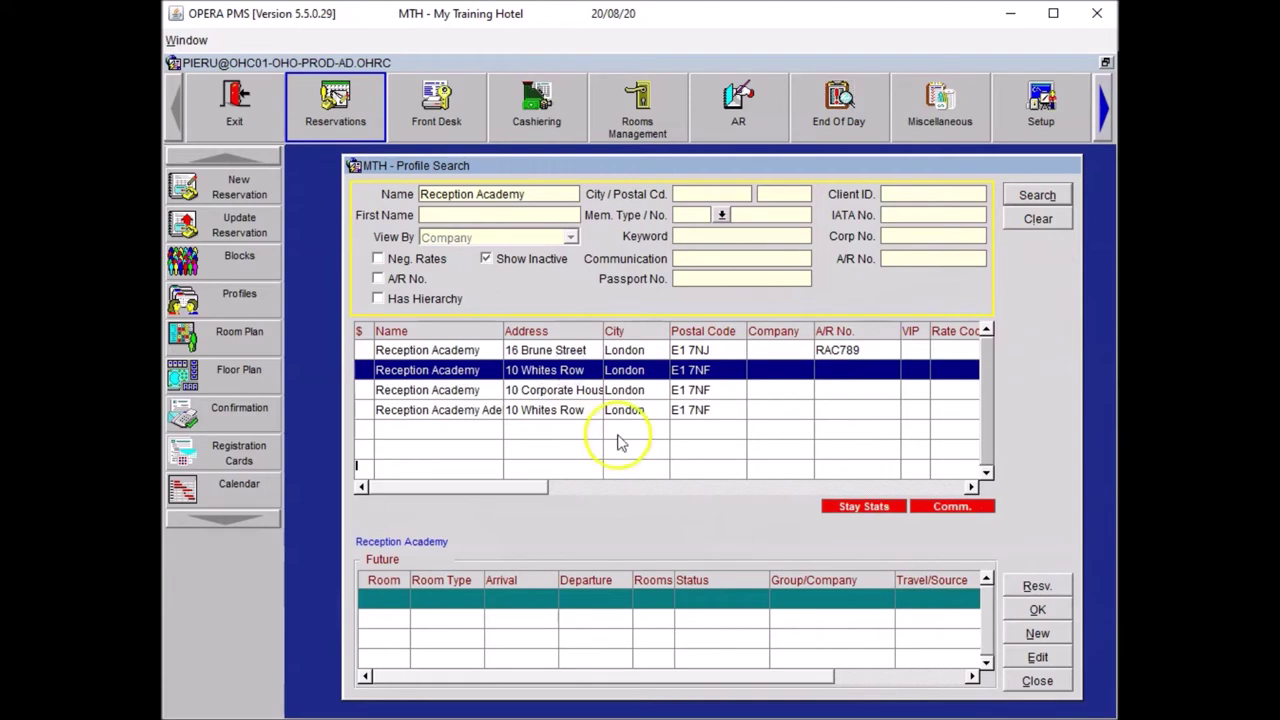
left_click(951, 507)
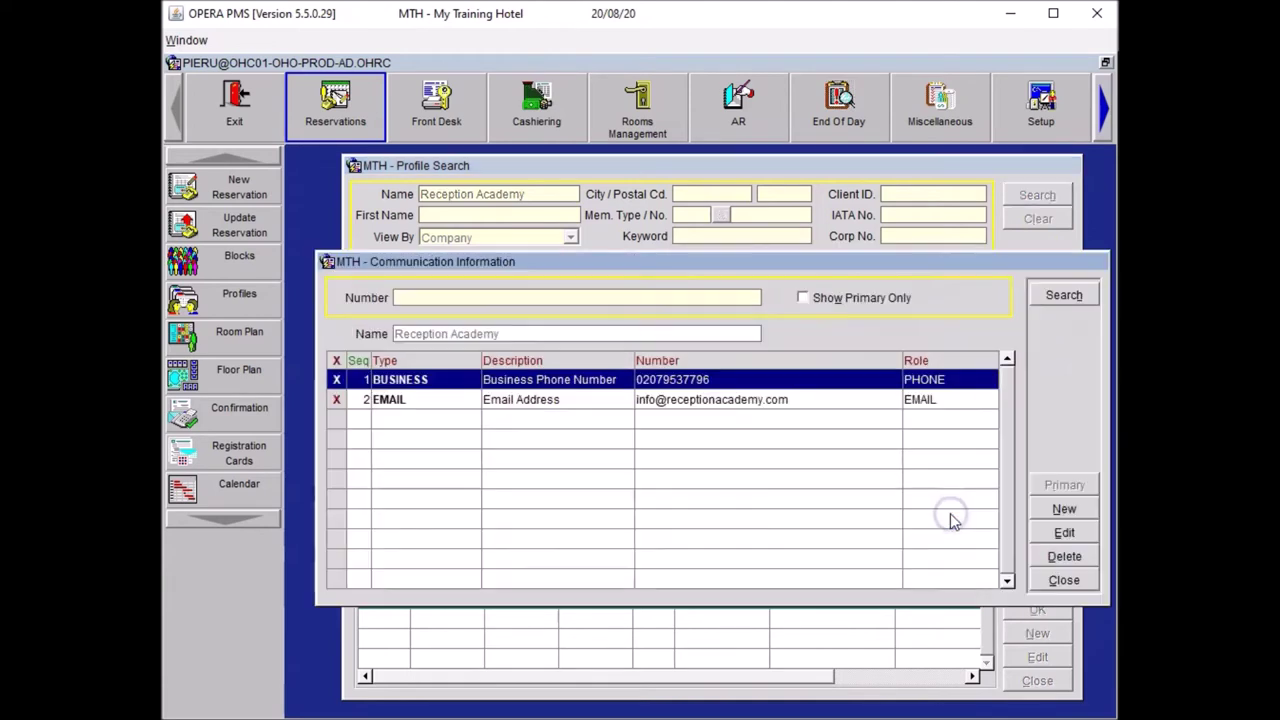
left_click(1062, 579)
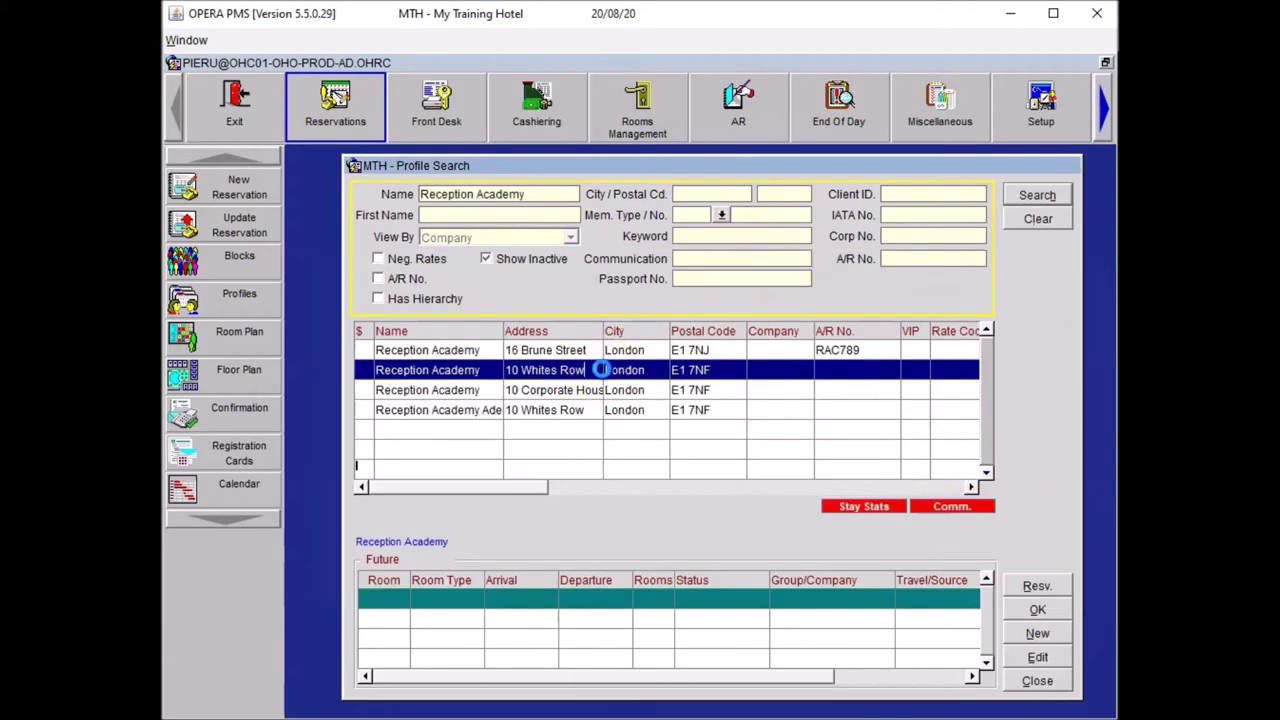
- Link reservation 71349658 to the Reception Academy company profile at 10 Whites Row
double_click(602, 369)
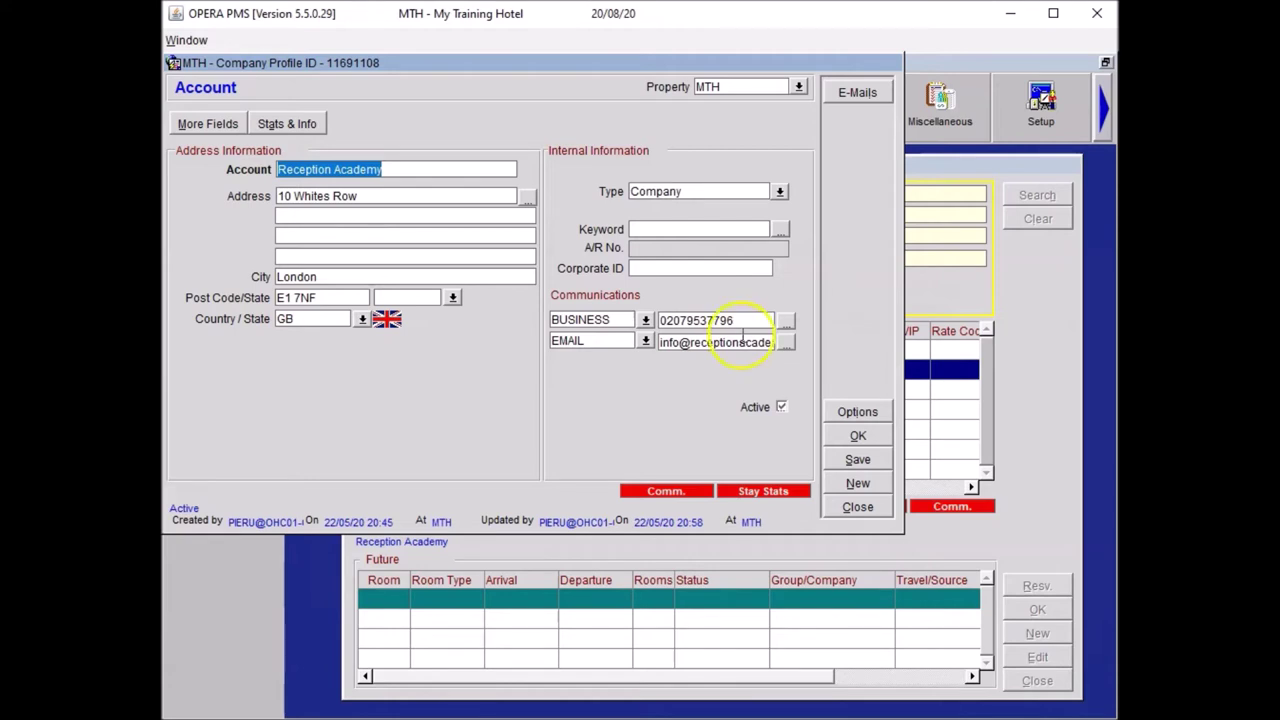
left_click(857, 435)
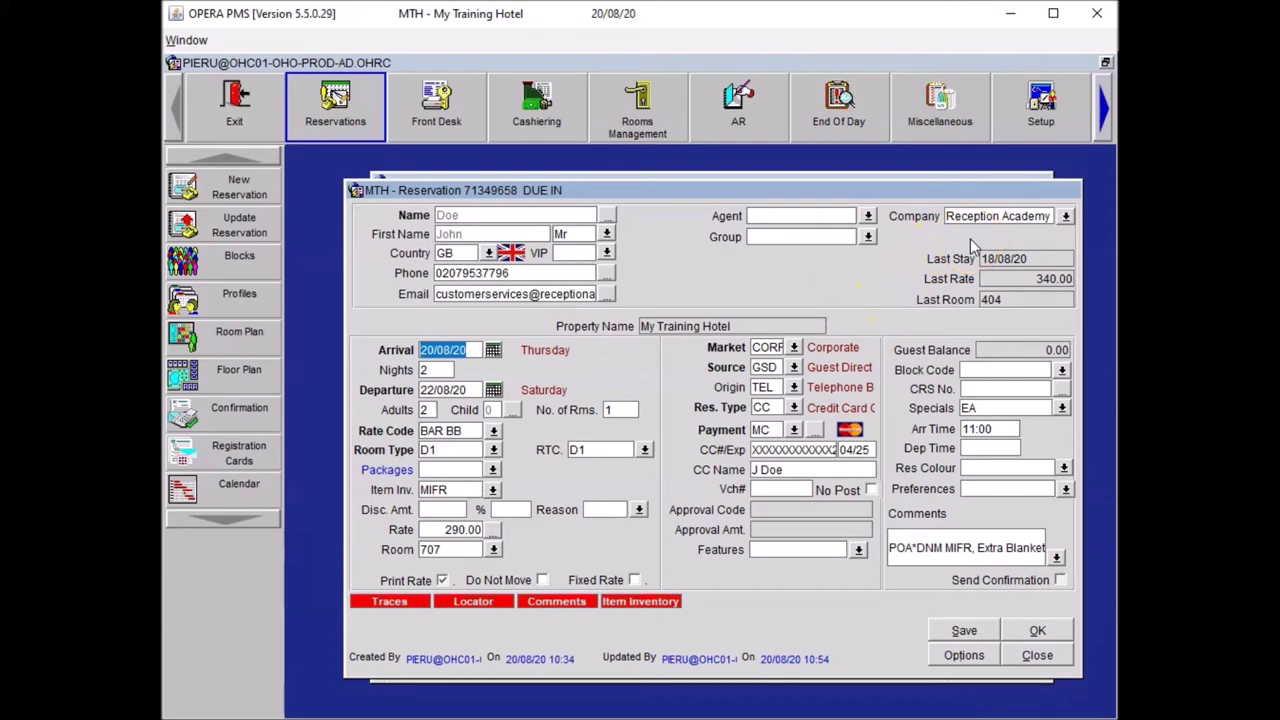
- Save the reservation and add room features HF and NL, attaching them to the guest's profile
left_click(960, 630)
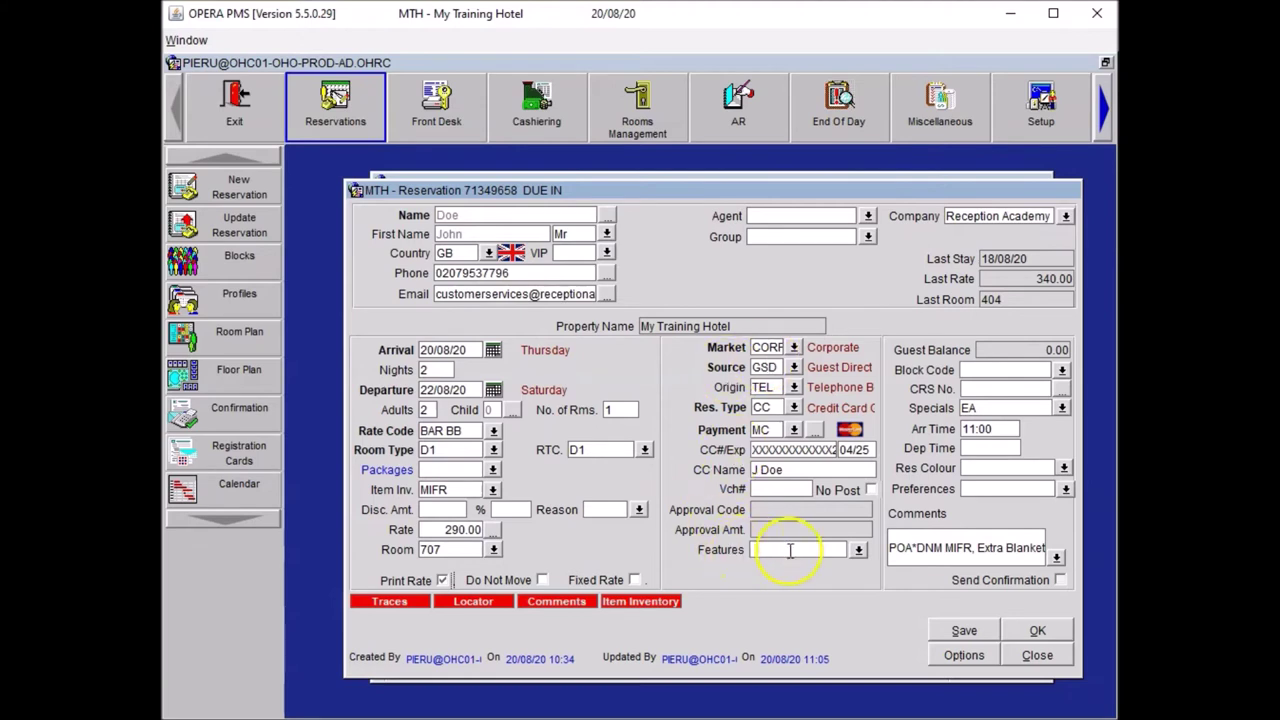
left_click(861, 549)
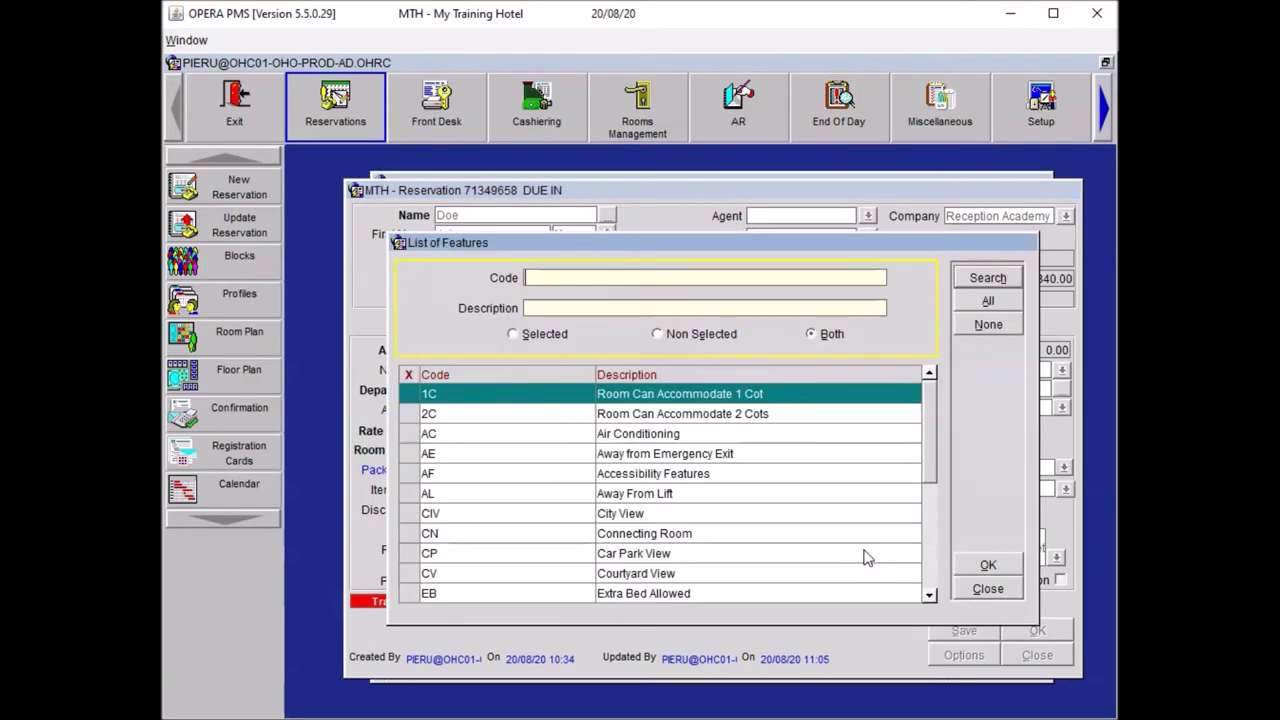
left_click(929, 563)
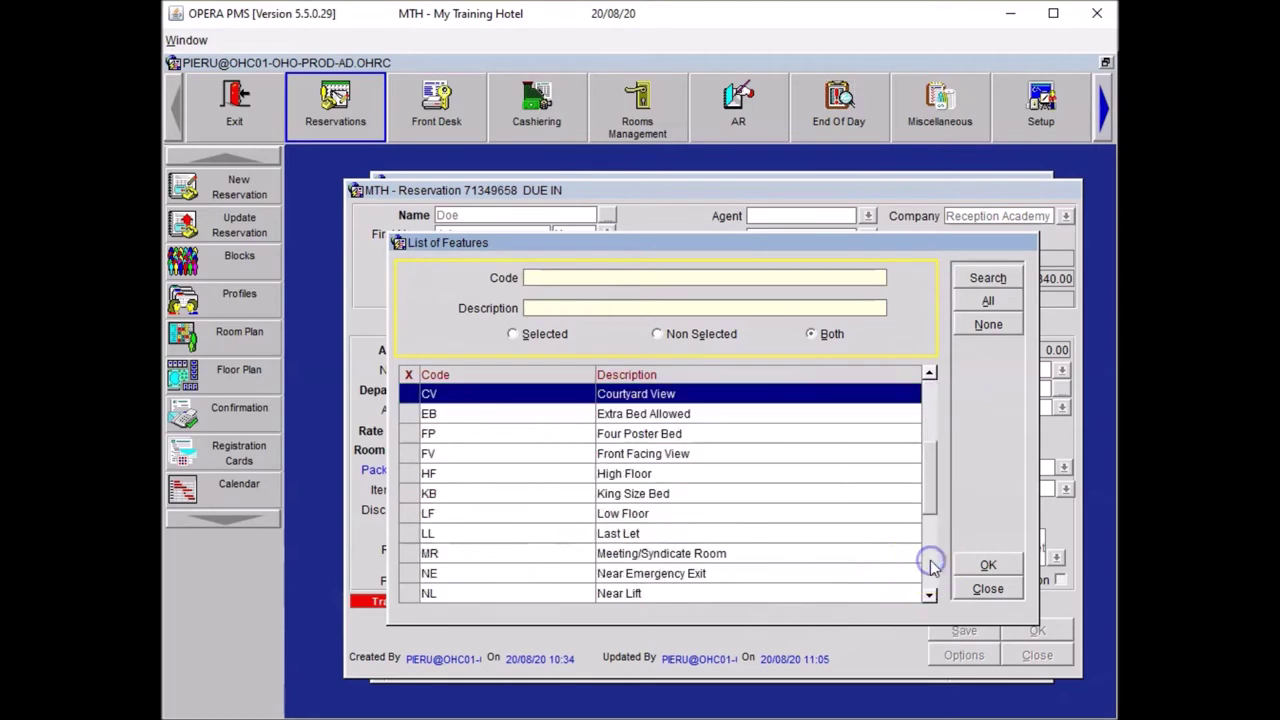
left_click(400, 473)
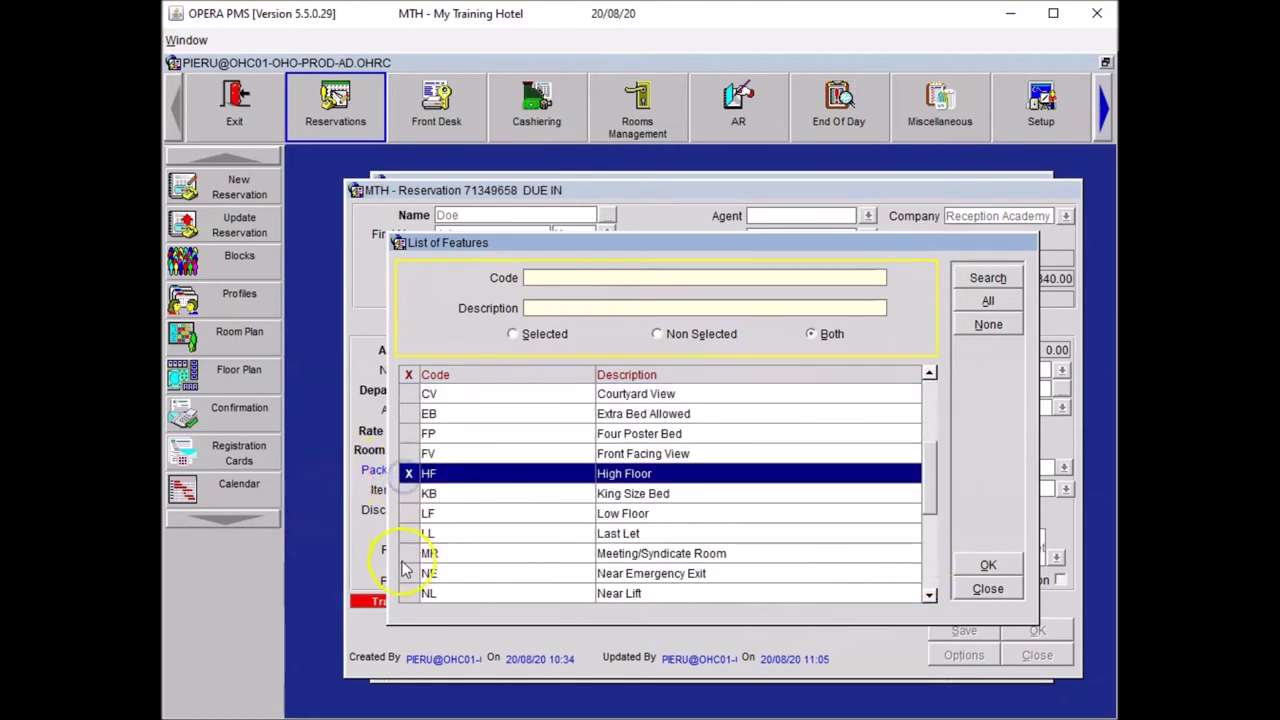
left_click(403, 594)
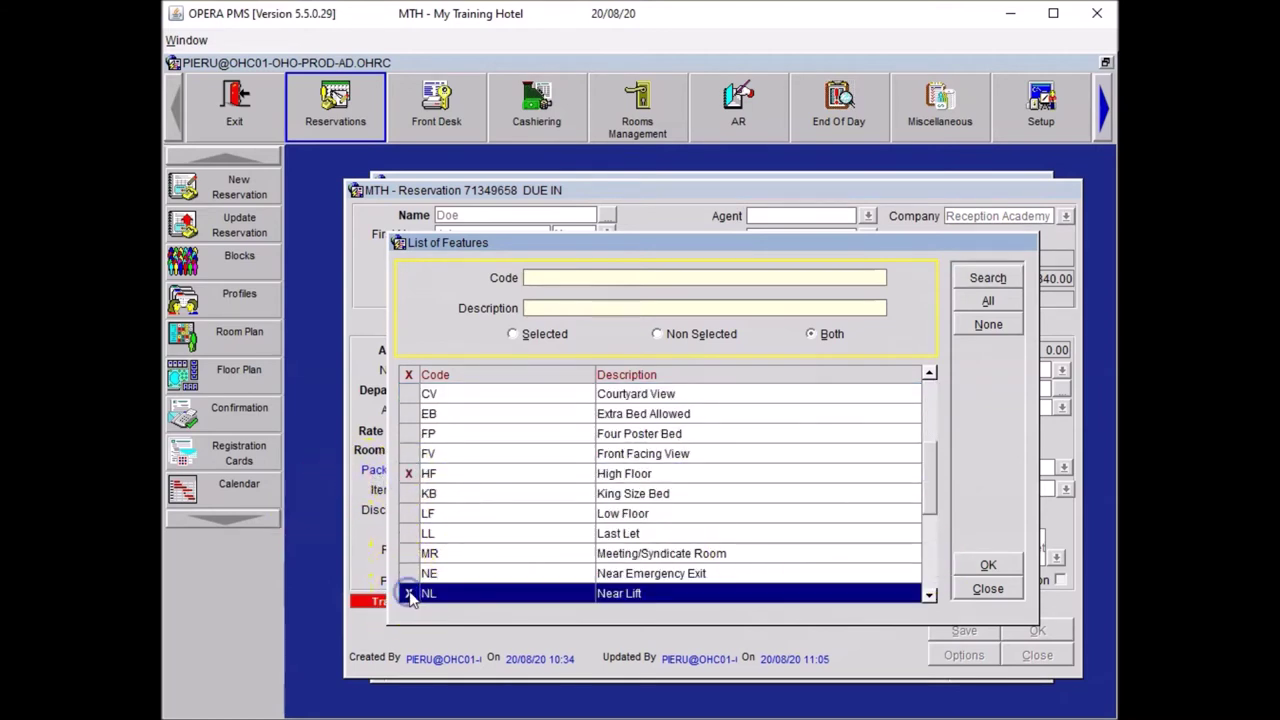
left_click(987, 565)
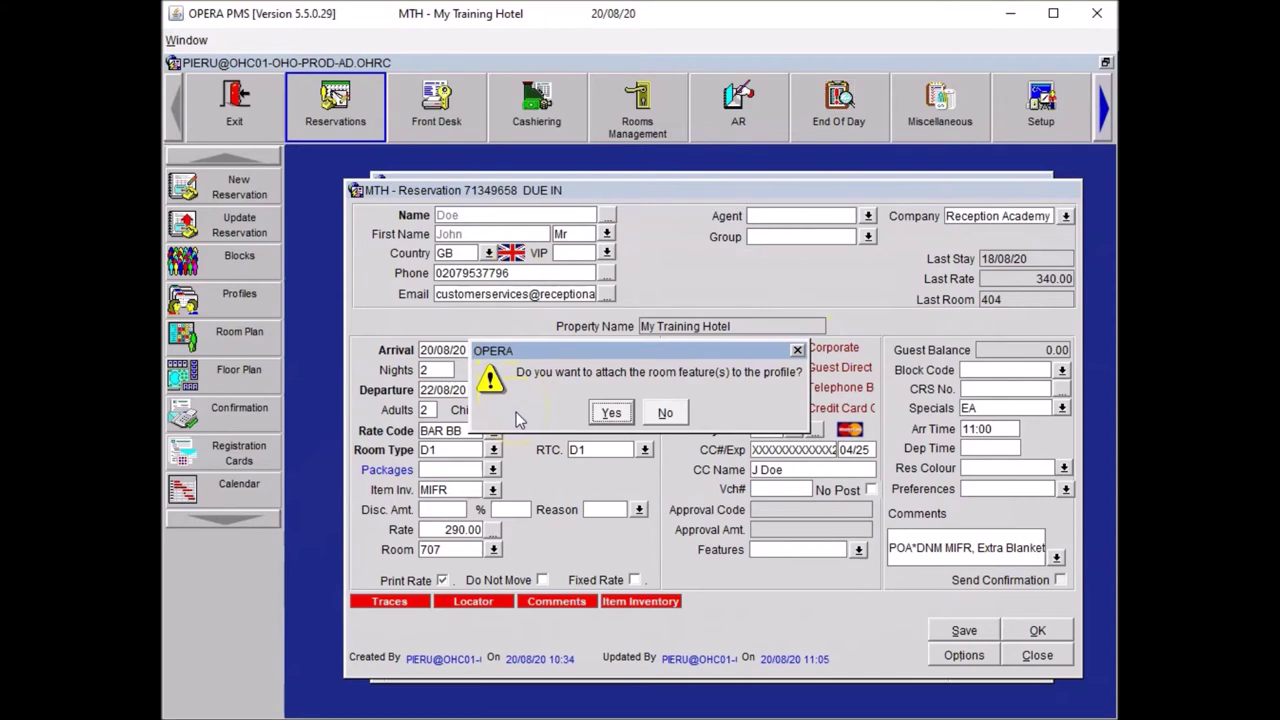
left_click(608, 413)
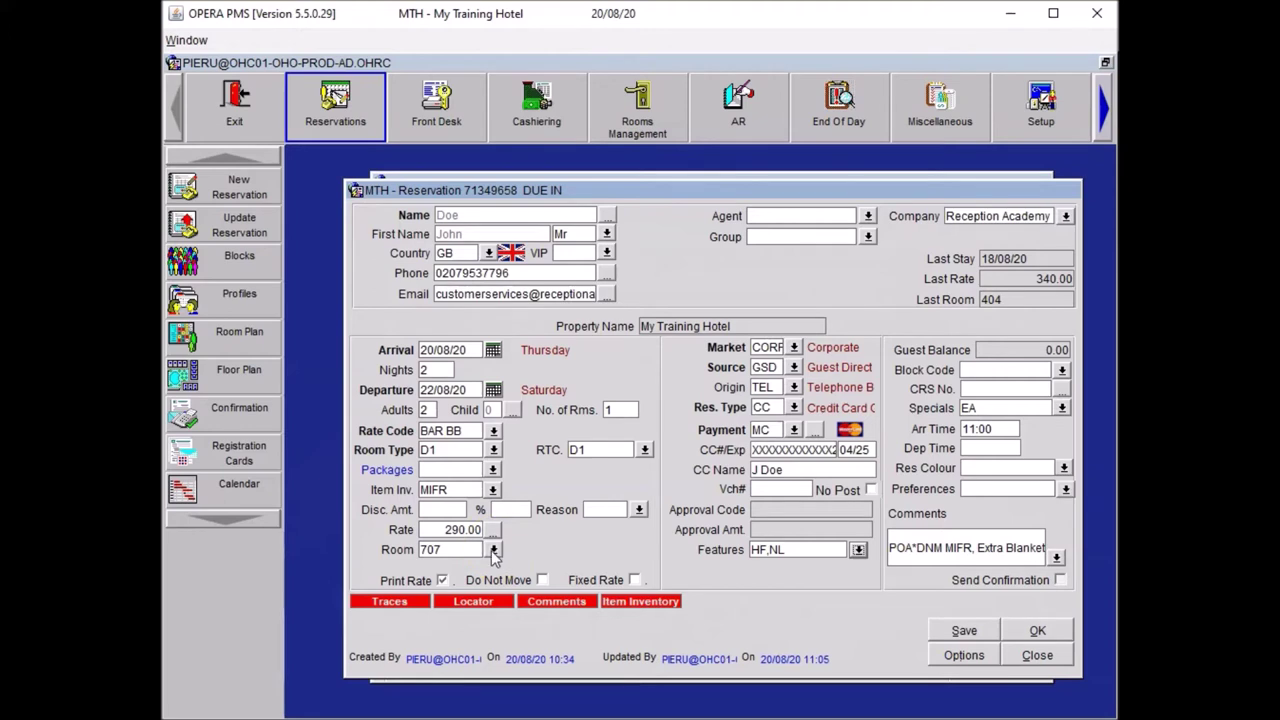
left_click(493, 550)
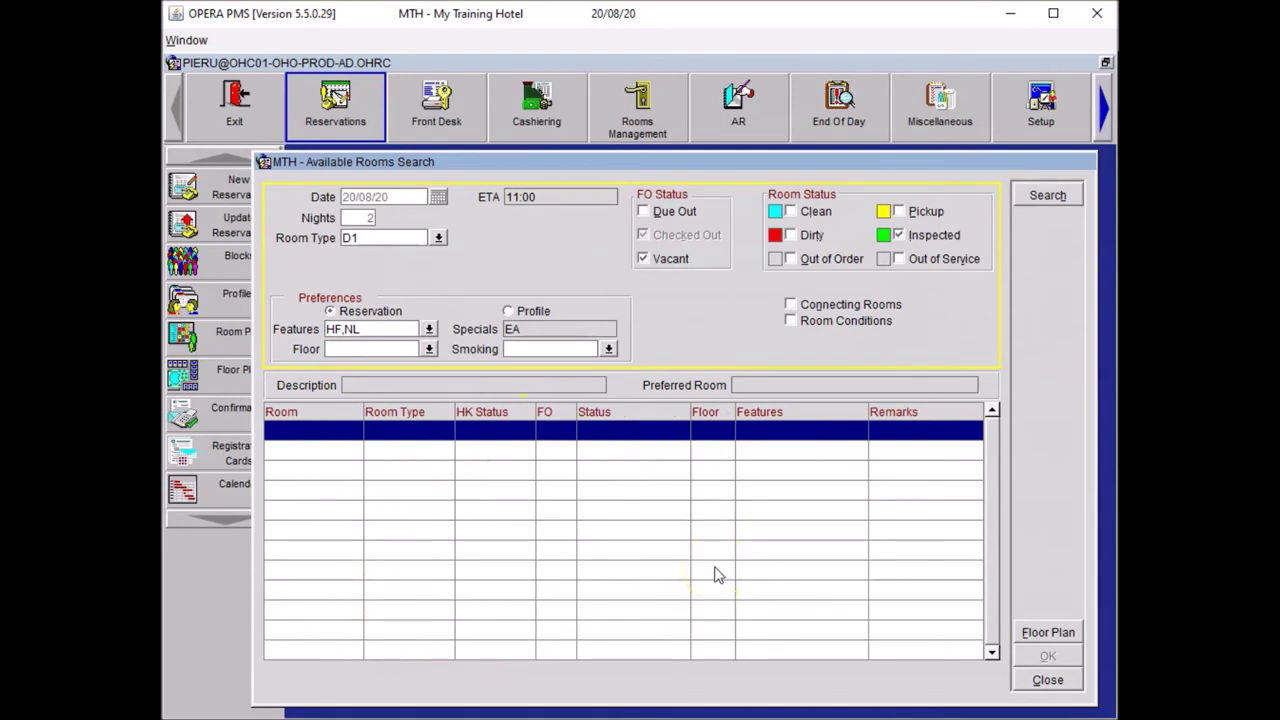
double_click(334, 329)
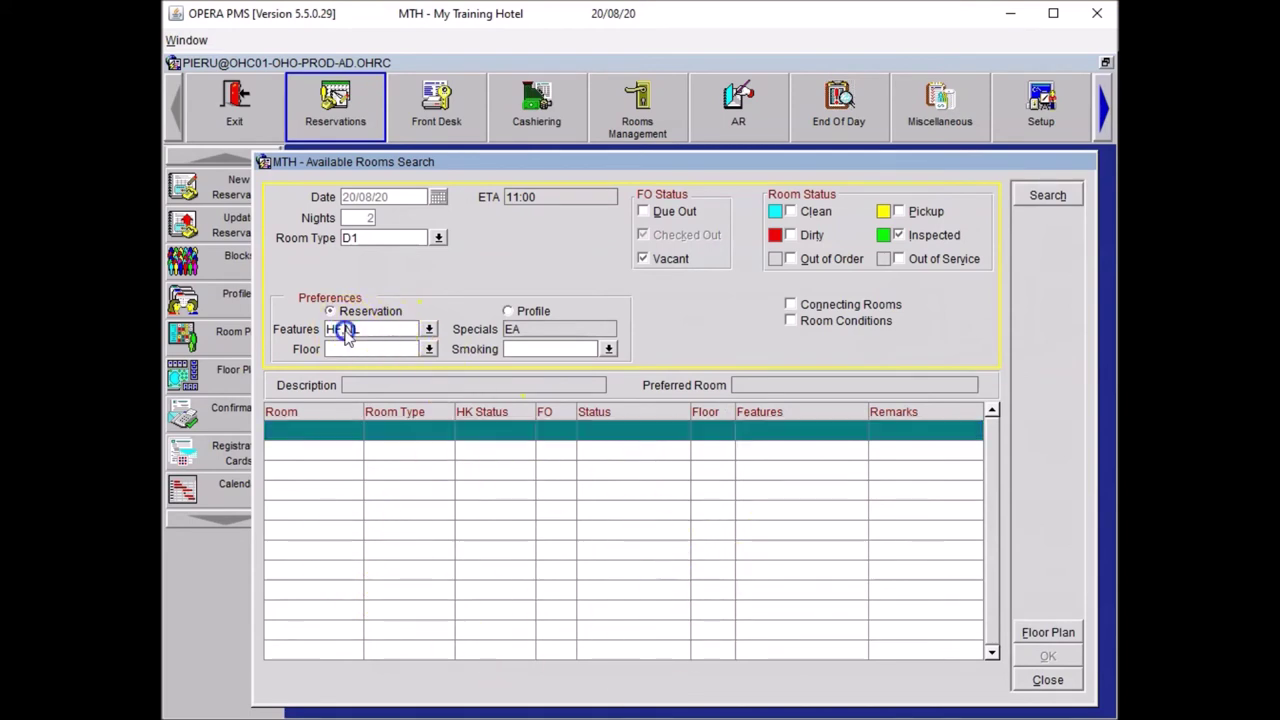
key("Delete")
key("Delete")
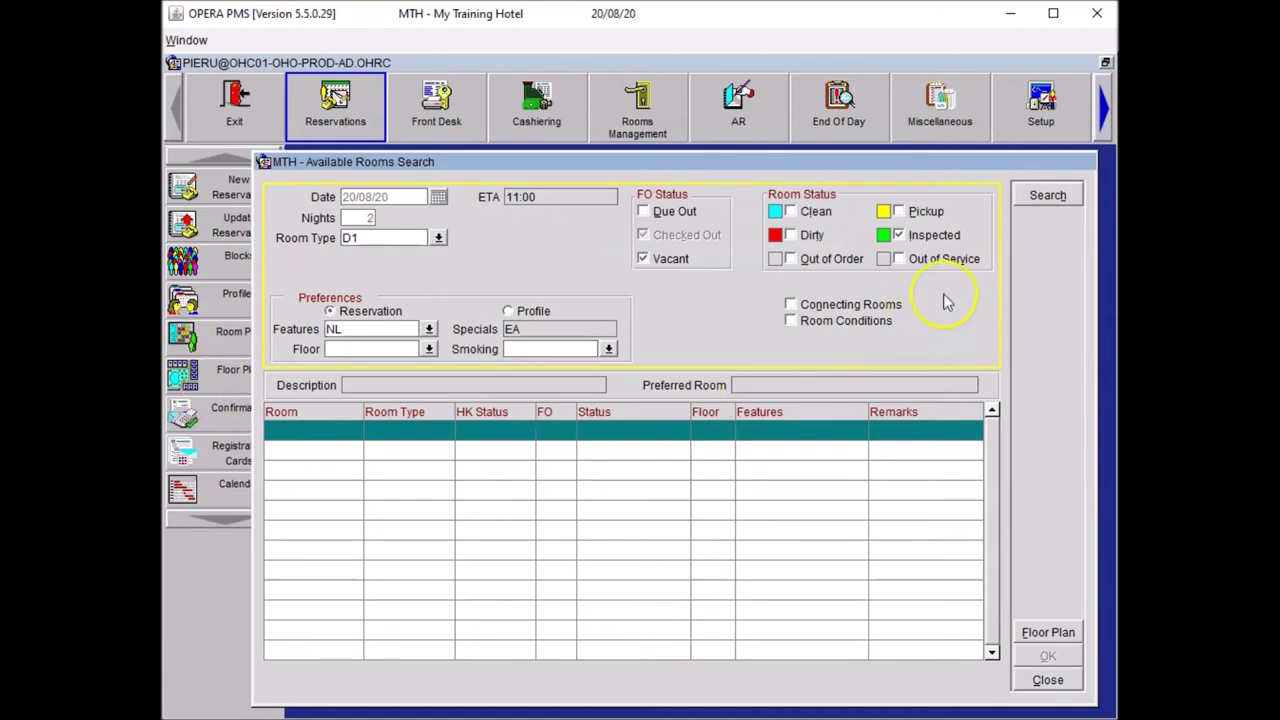
left_click(1047, 194)
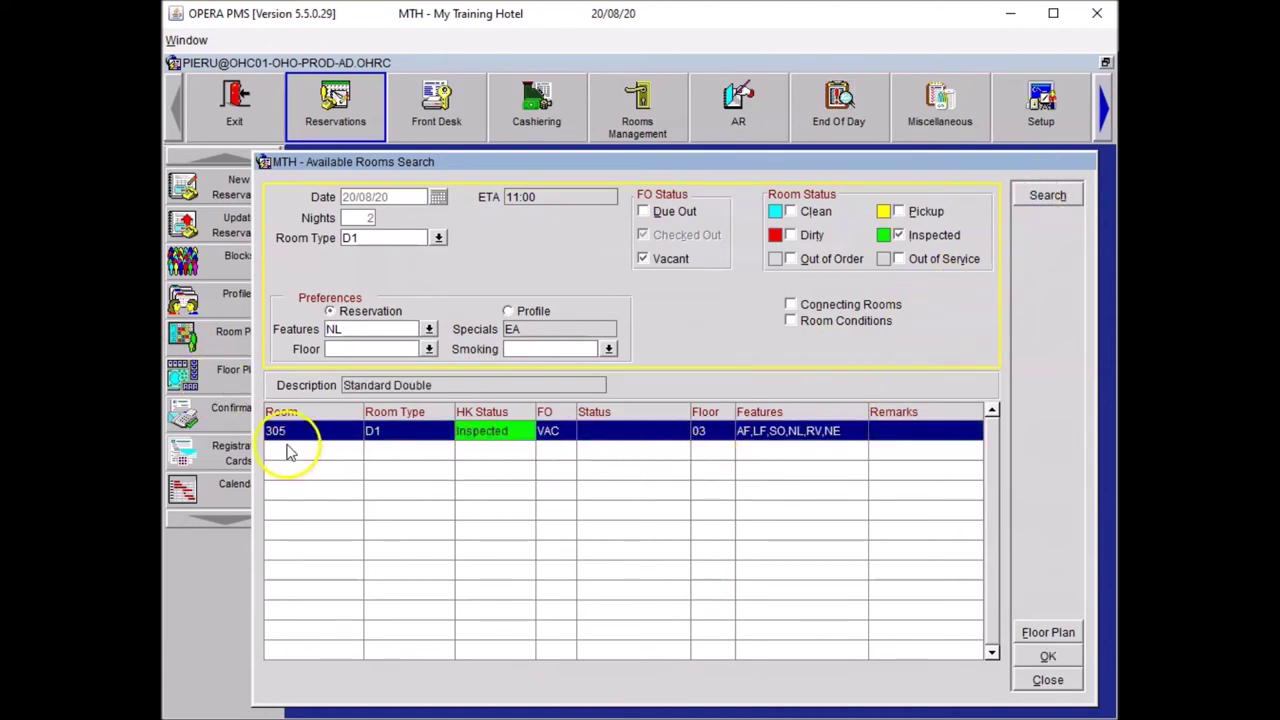
left_click(1048, 681)
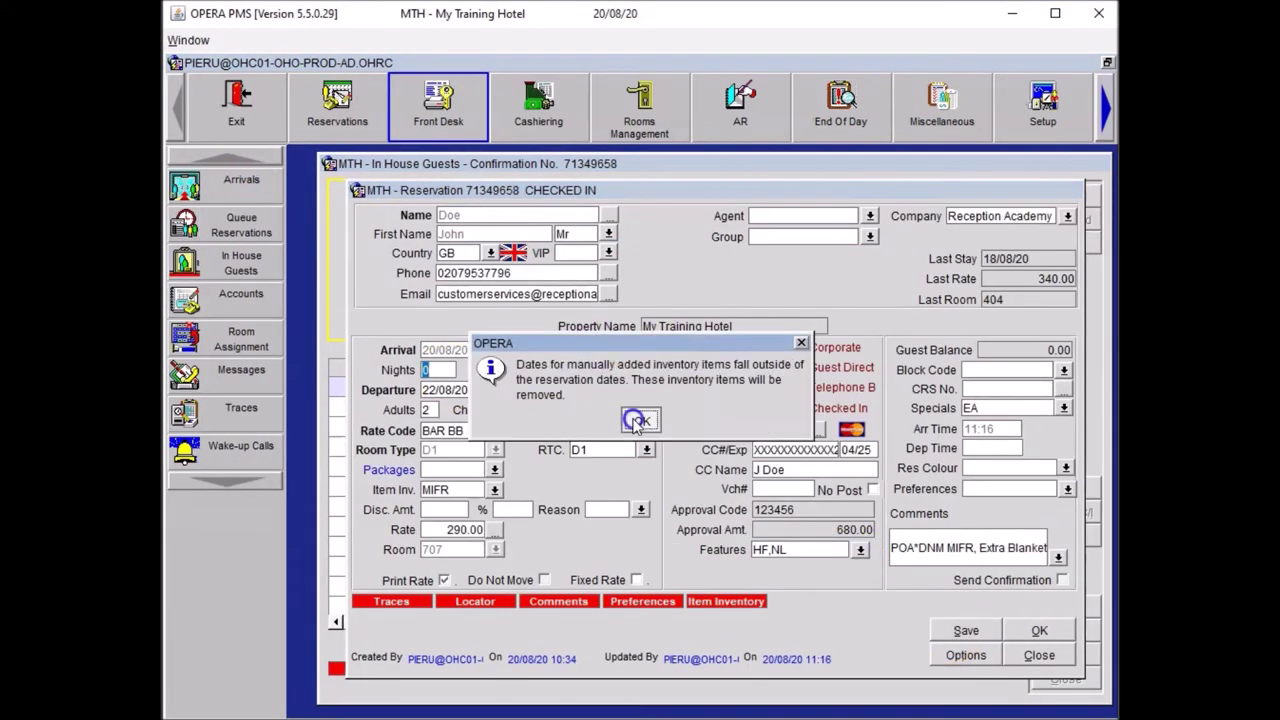
- Confirm the manual card authorization for the room 707 check-in
left_click(633, 418)
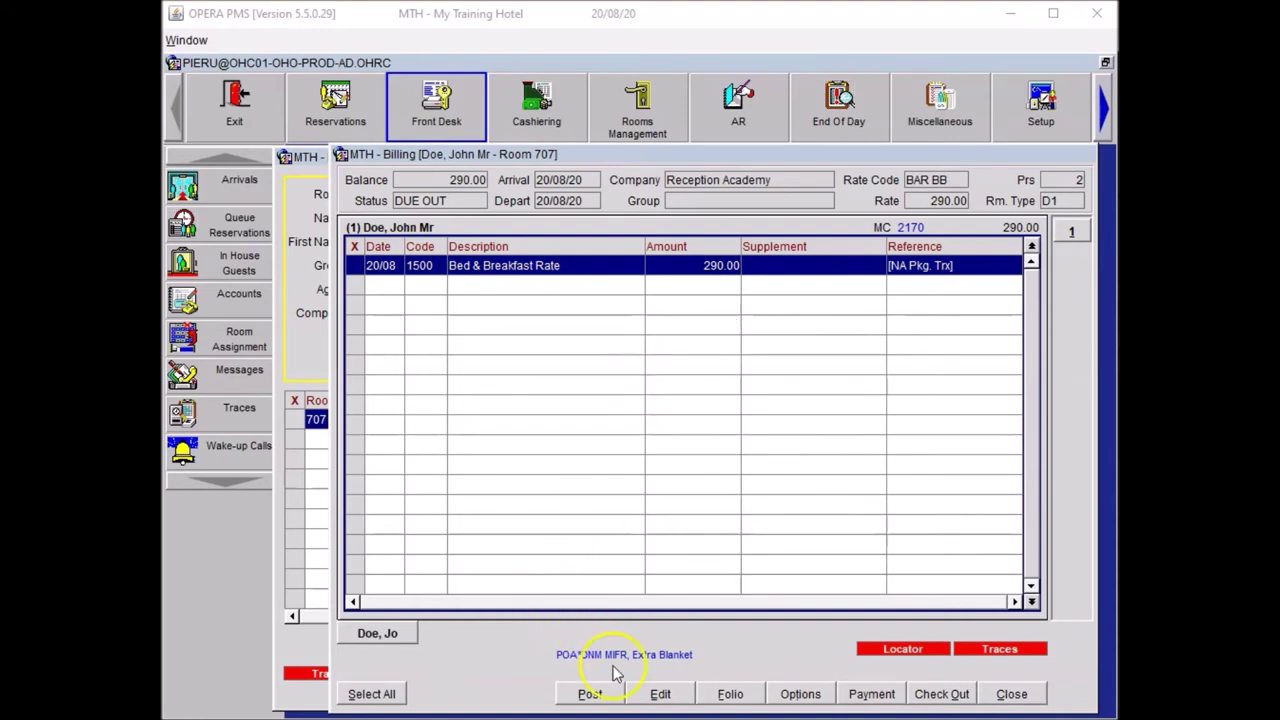
- Post a 53.00 Bar Dinner Food charge found through the BAR code lookup
left_click(584, 692)
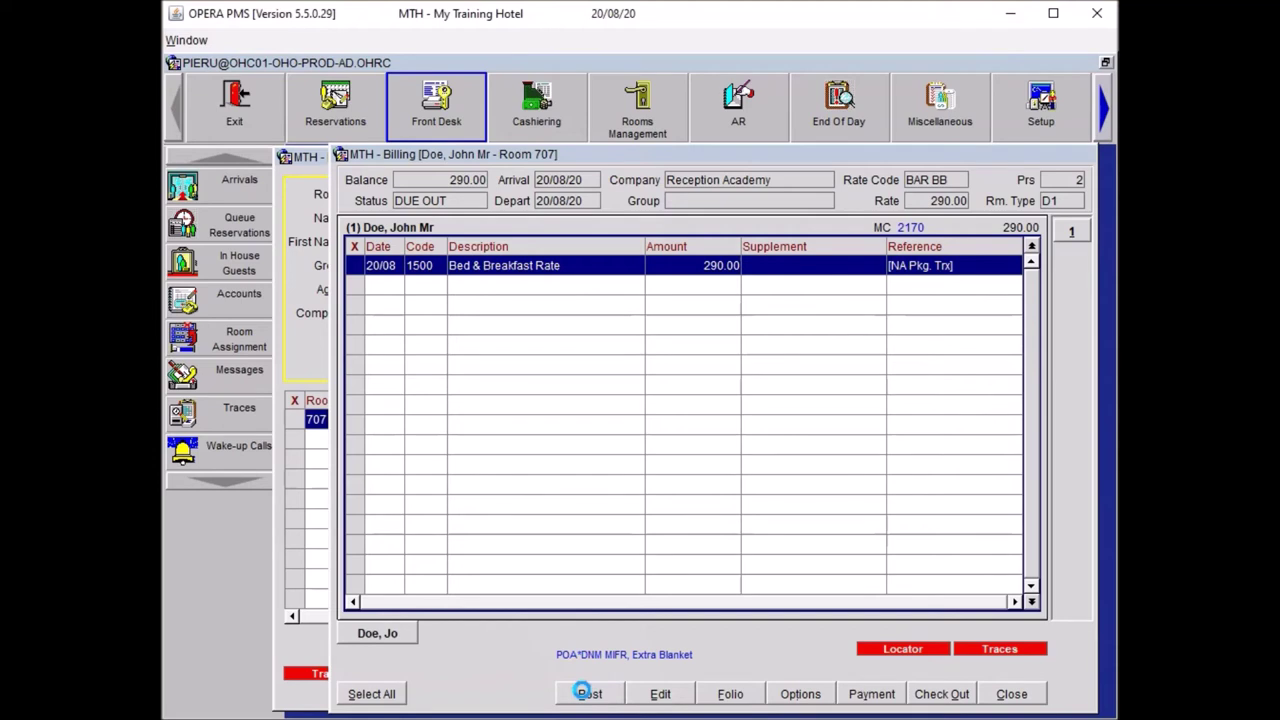
left_click(461, 400)
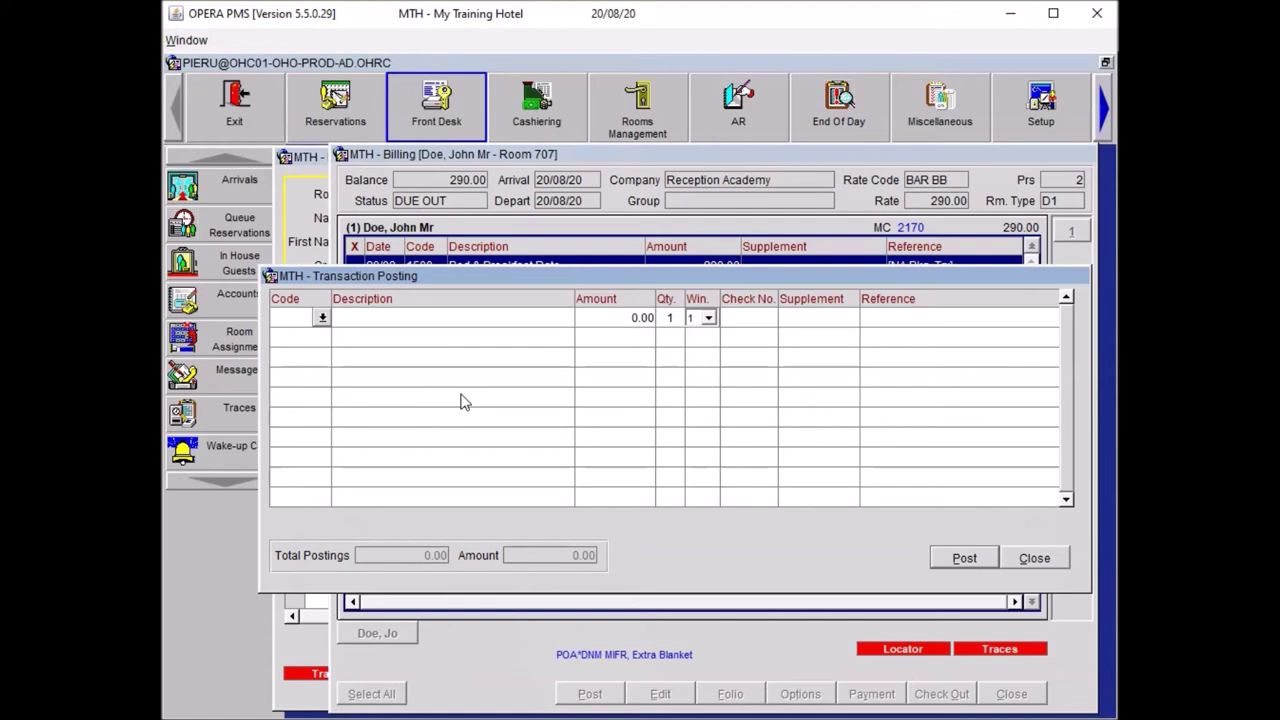
type("BAR")
key("Tab")
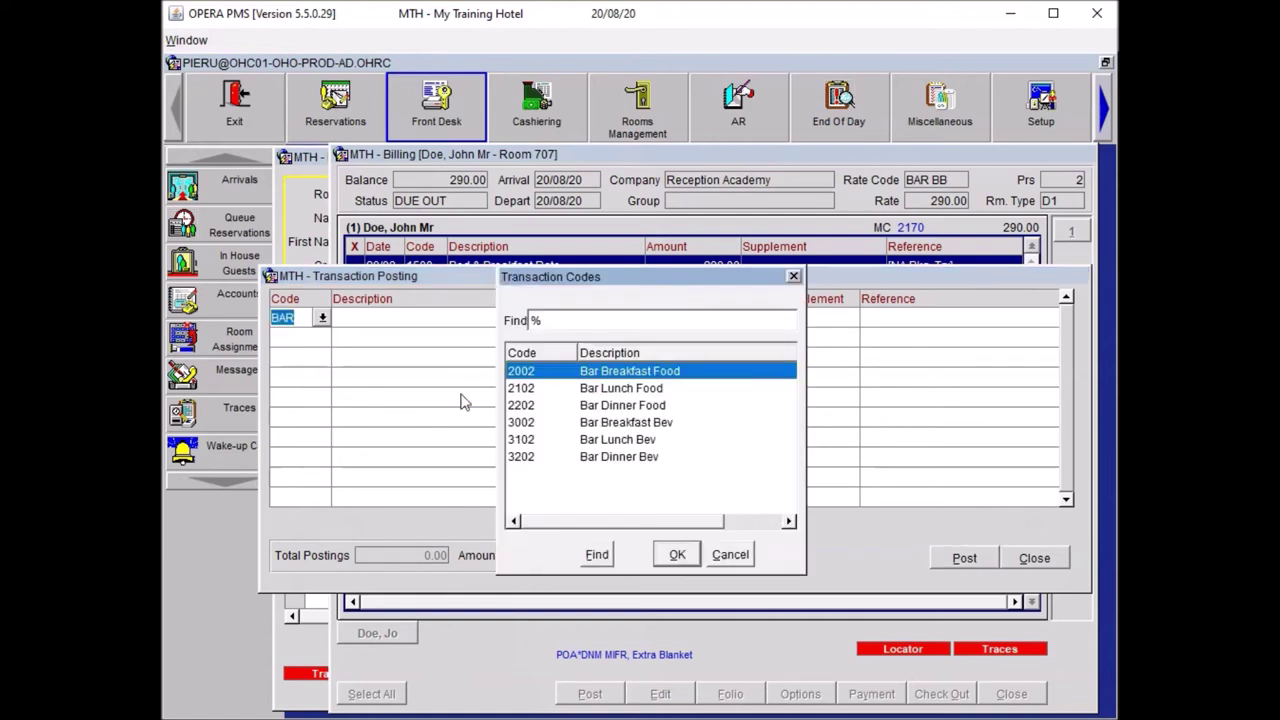
left_click(575, 405)
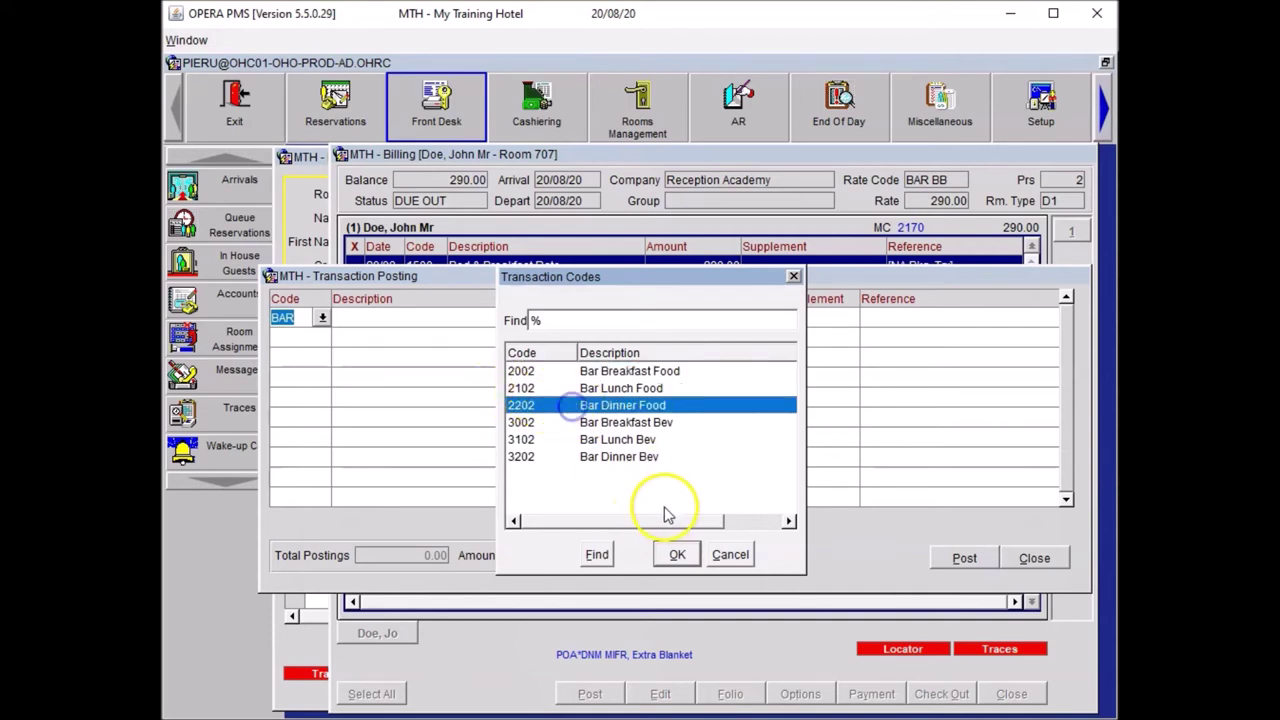
left_click(670, 556)
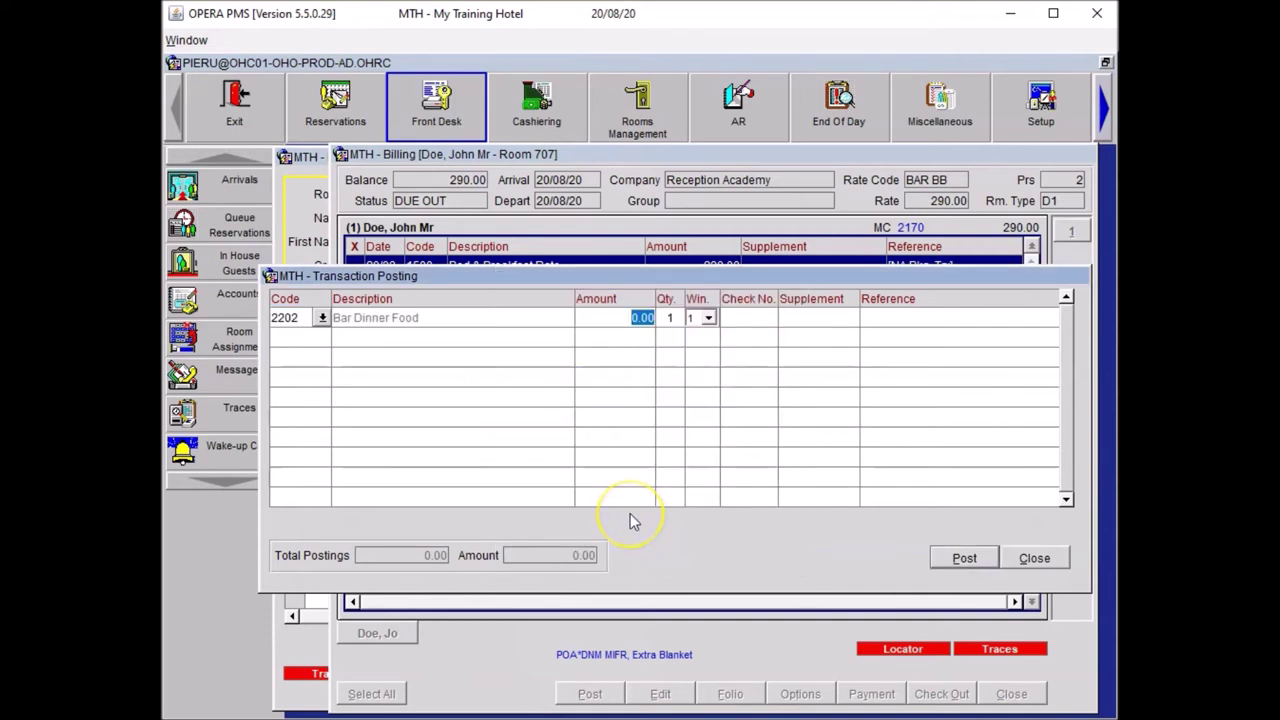
type("53")
key("Tab")
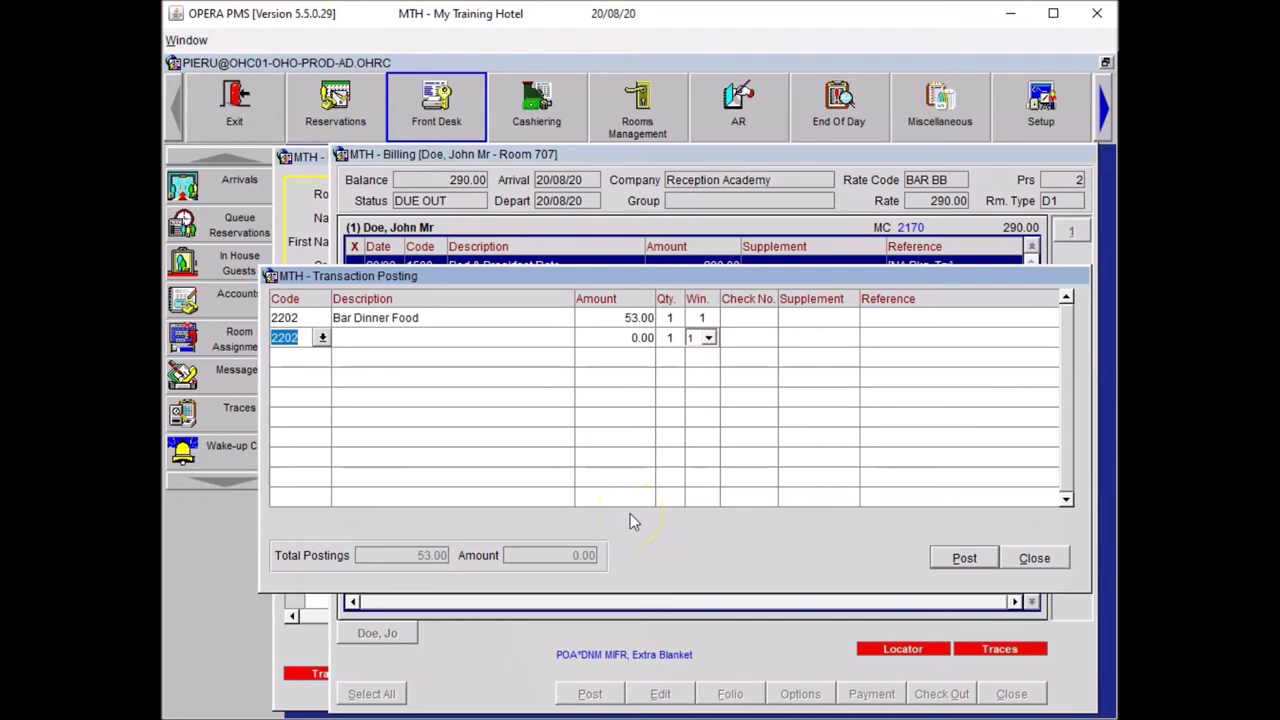
- Add a 16.00 Bar Dinner Bev charge line
type("BAR")
key("Tab")
left_click(645, 456)
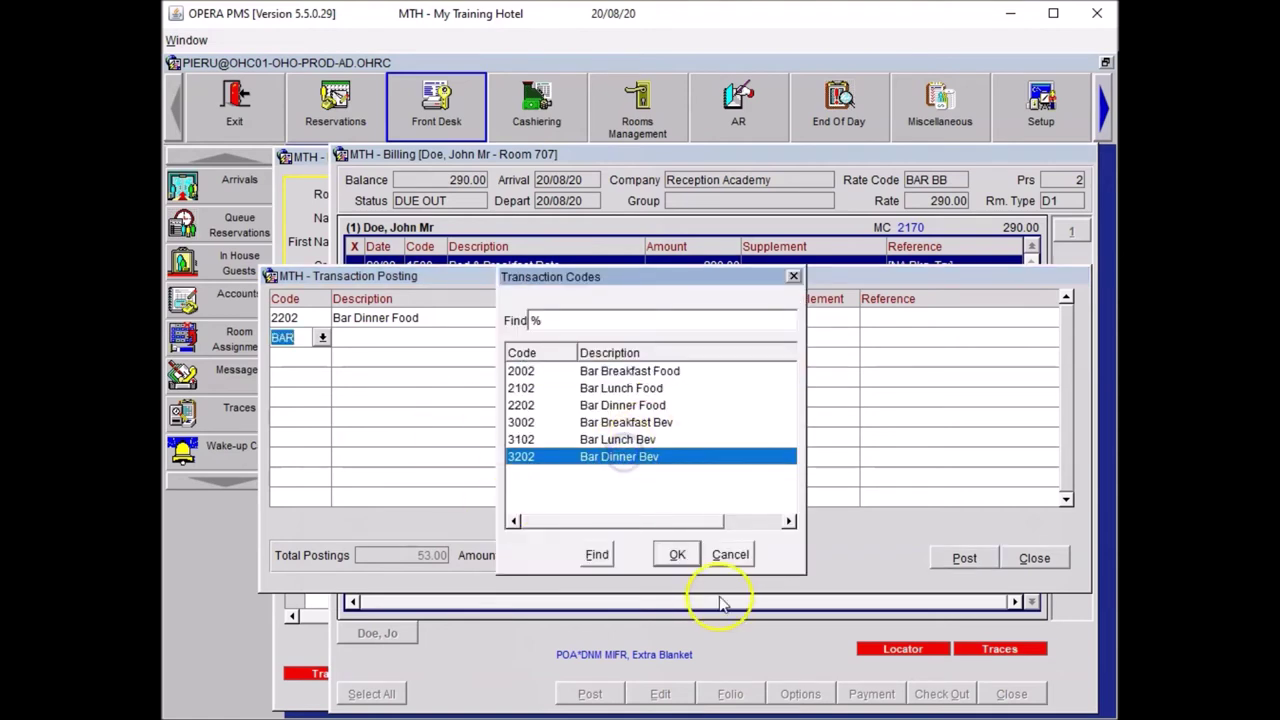
left_click(677, 554)
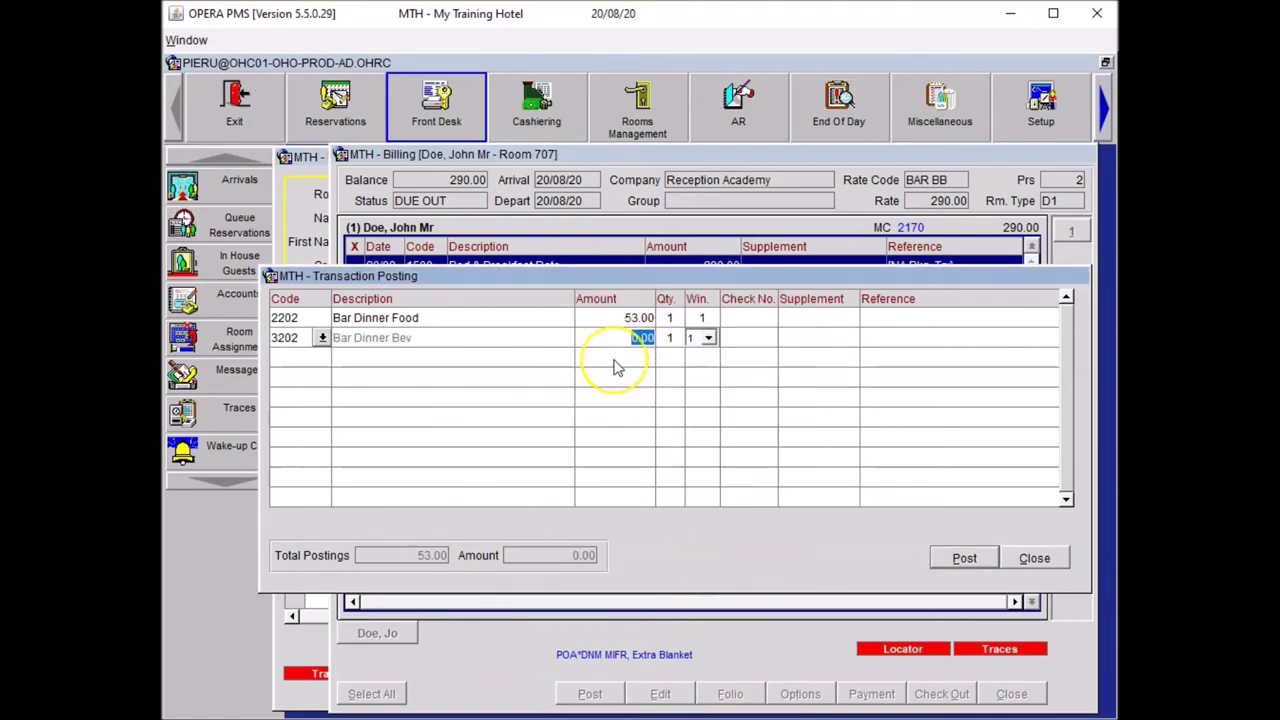
type("16.00")
left_click(615, 365)
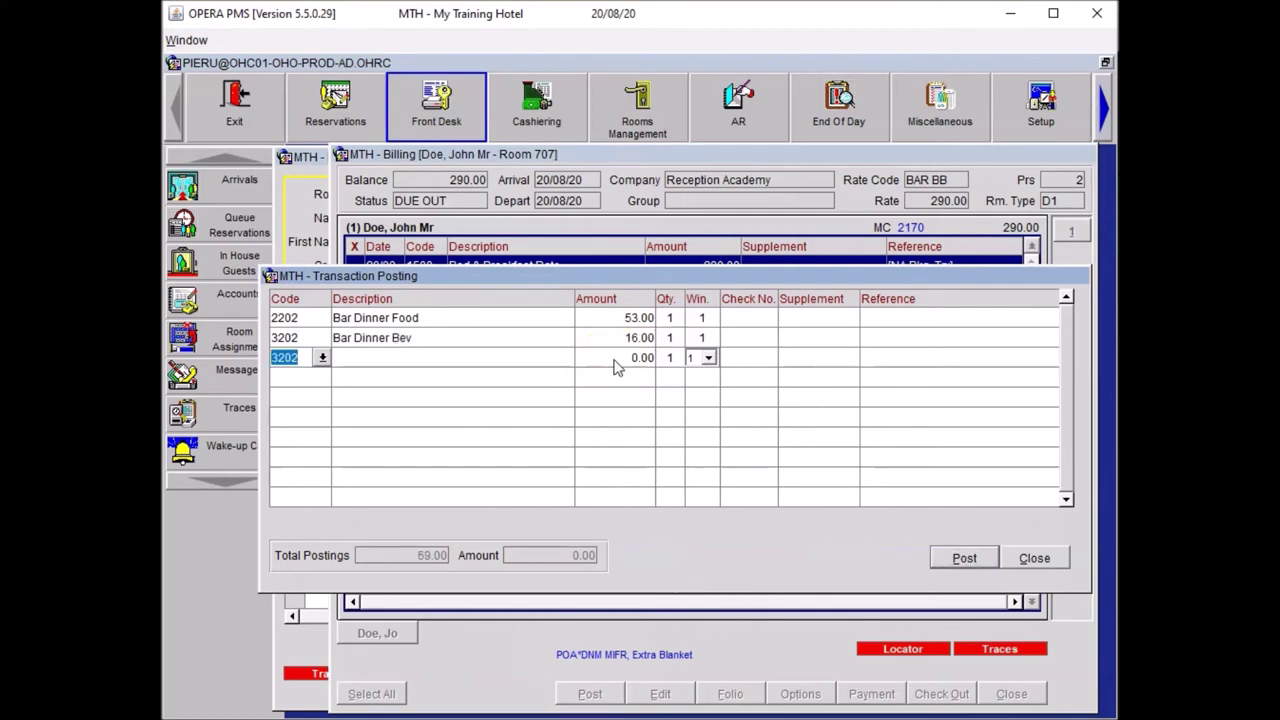
- Add a 90.00 Spa charge with code 4503, referenced 'Head Massage'
type("4503")
key("Tab")
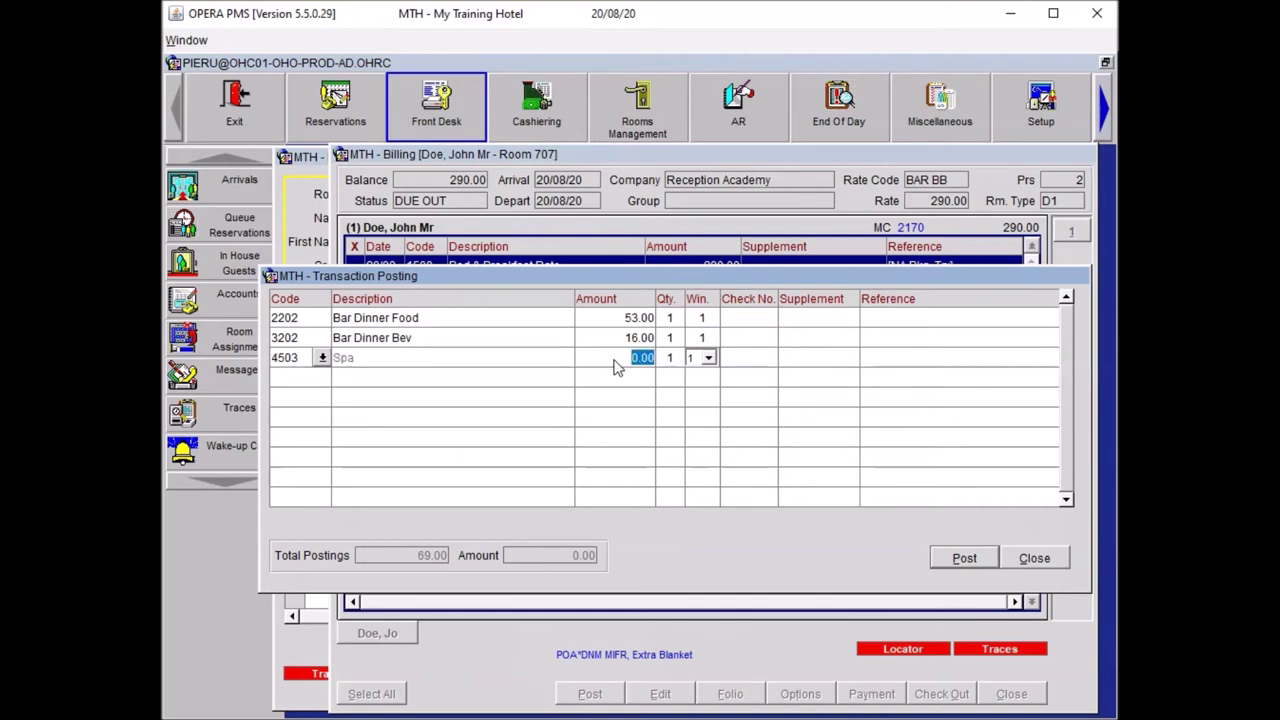
type("90")
left_click(613, 358)
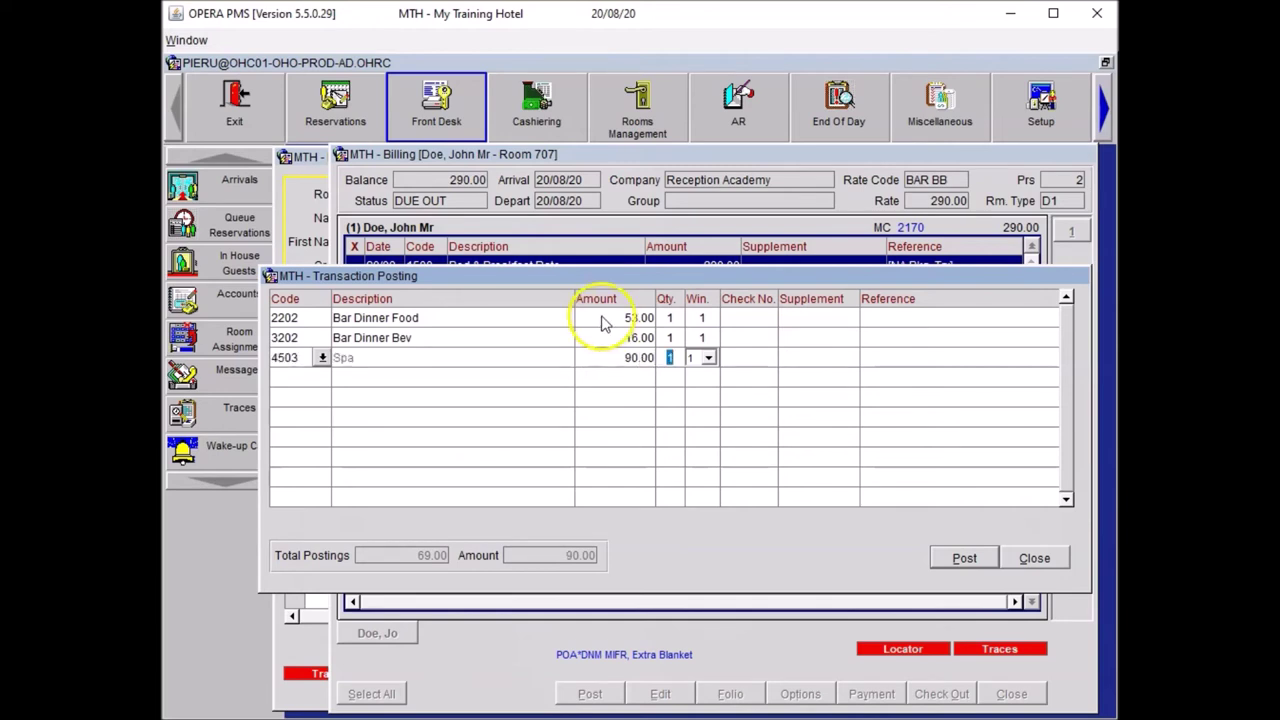
left_click(860, 355)
type("Head Massage")
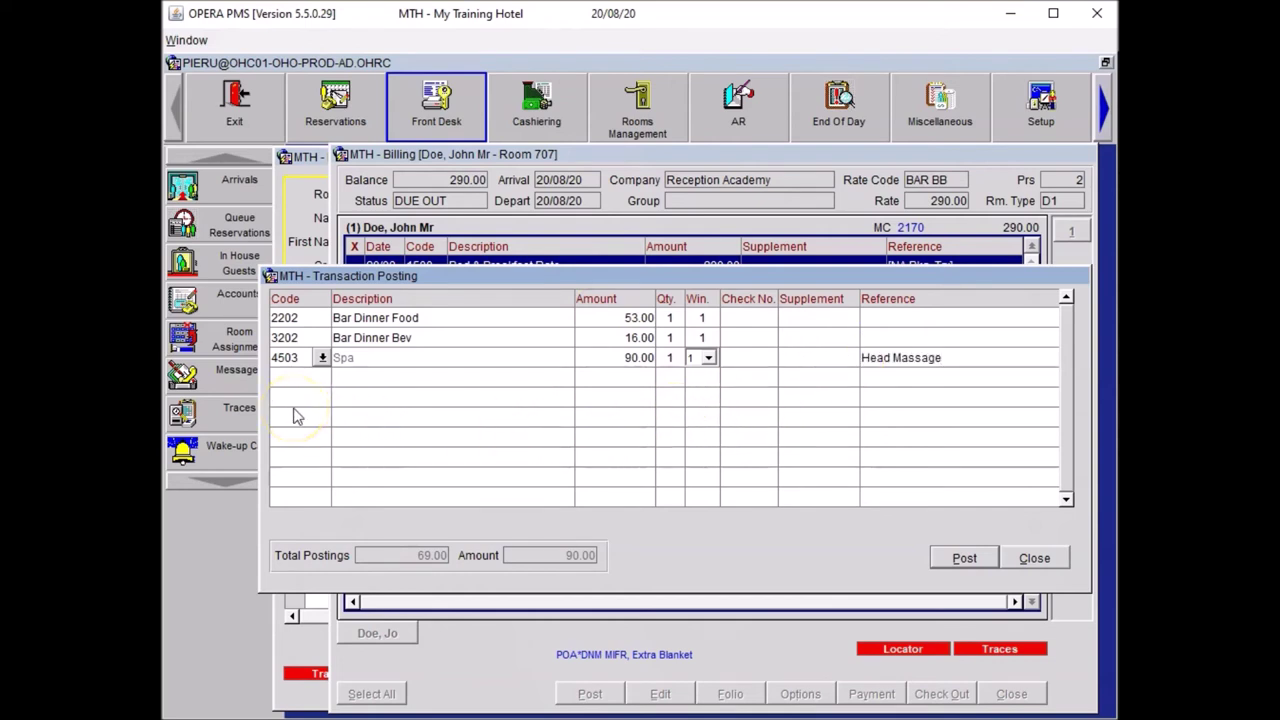
left_click(552, 384)
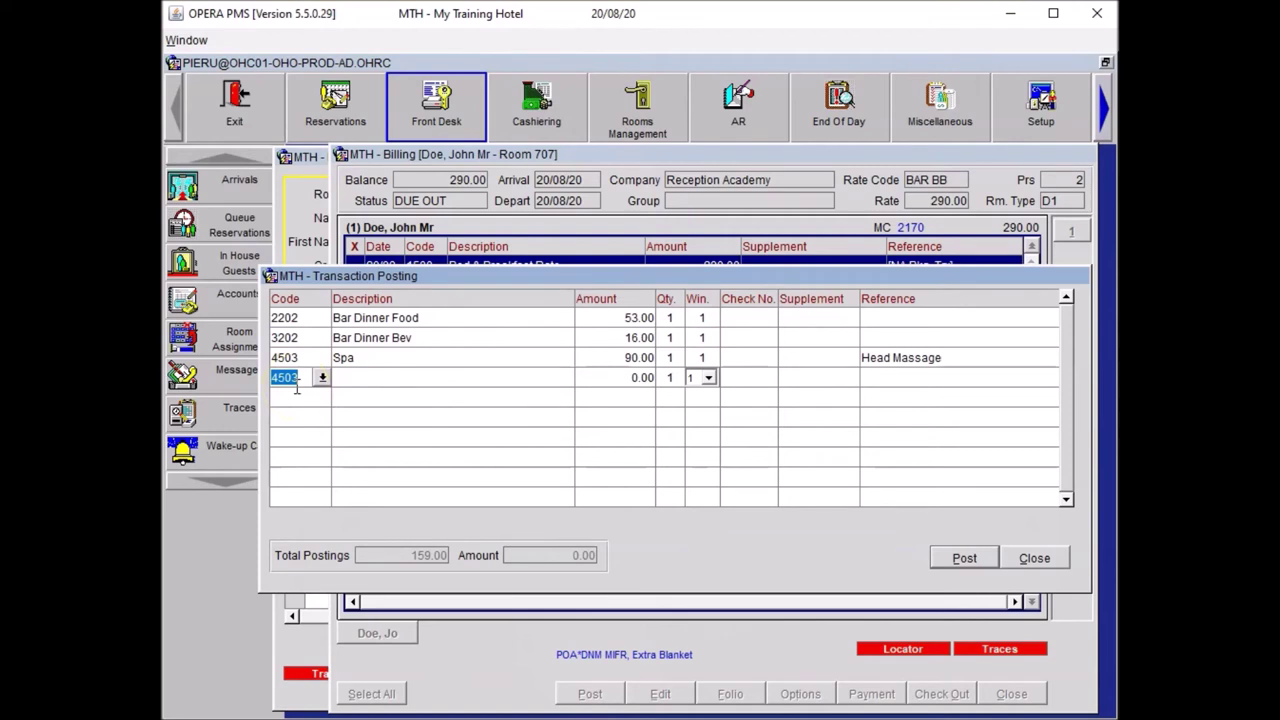
- Add a 25.00 Restaurant Breakfast Food line referenced 'Extra guest breakfast', then look up NEWS codes
type("REST")
key("Tab")
key("Return")
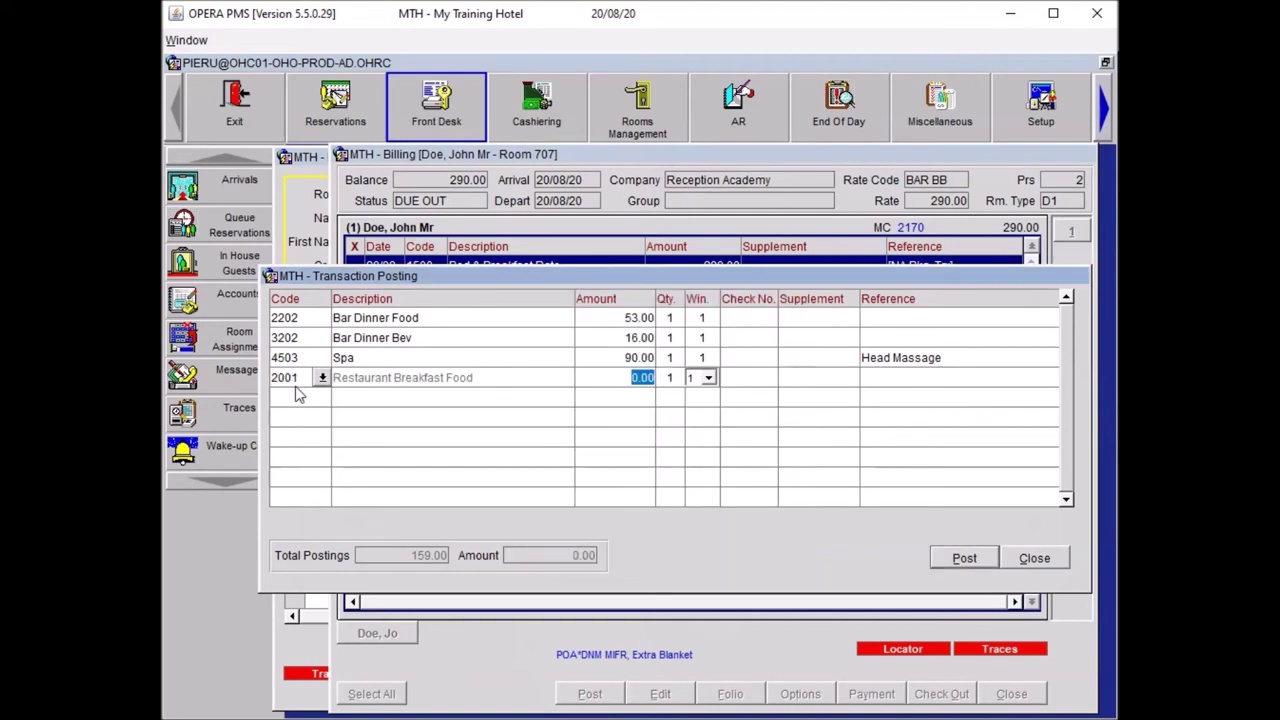
type("25.00")
key("Tab")
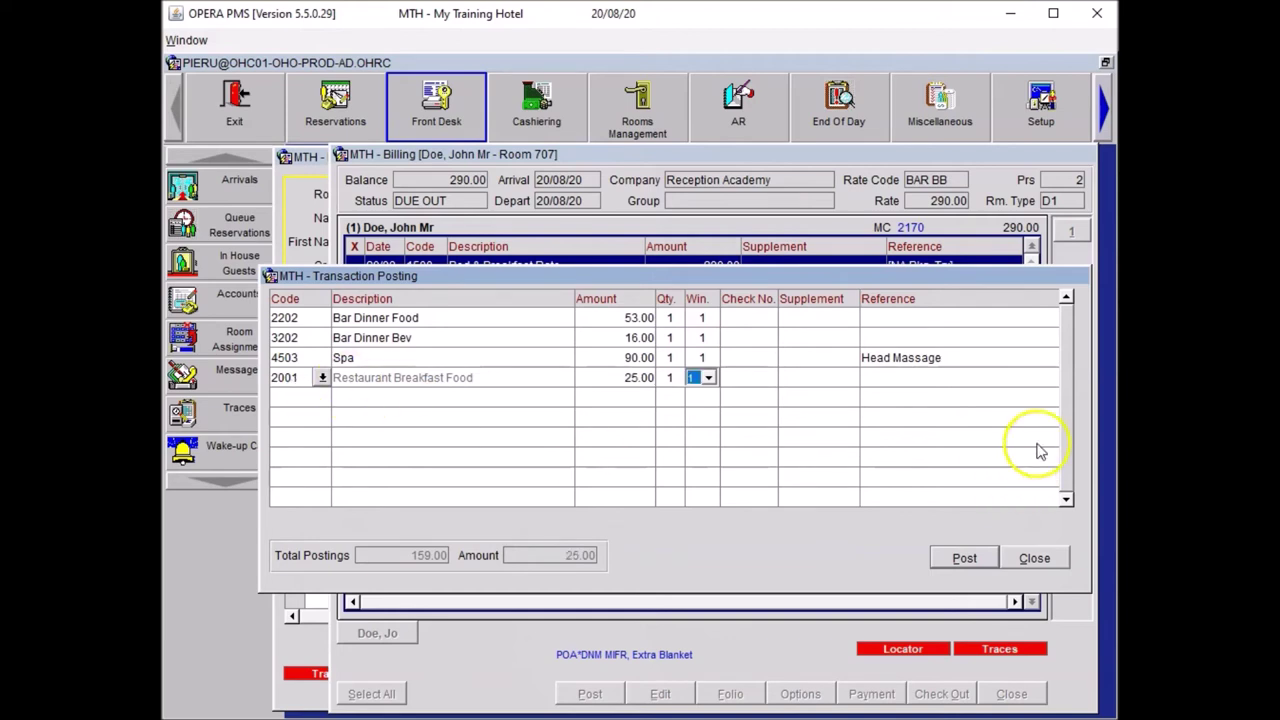
left_click(888, 386)
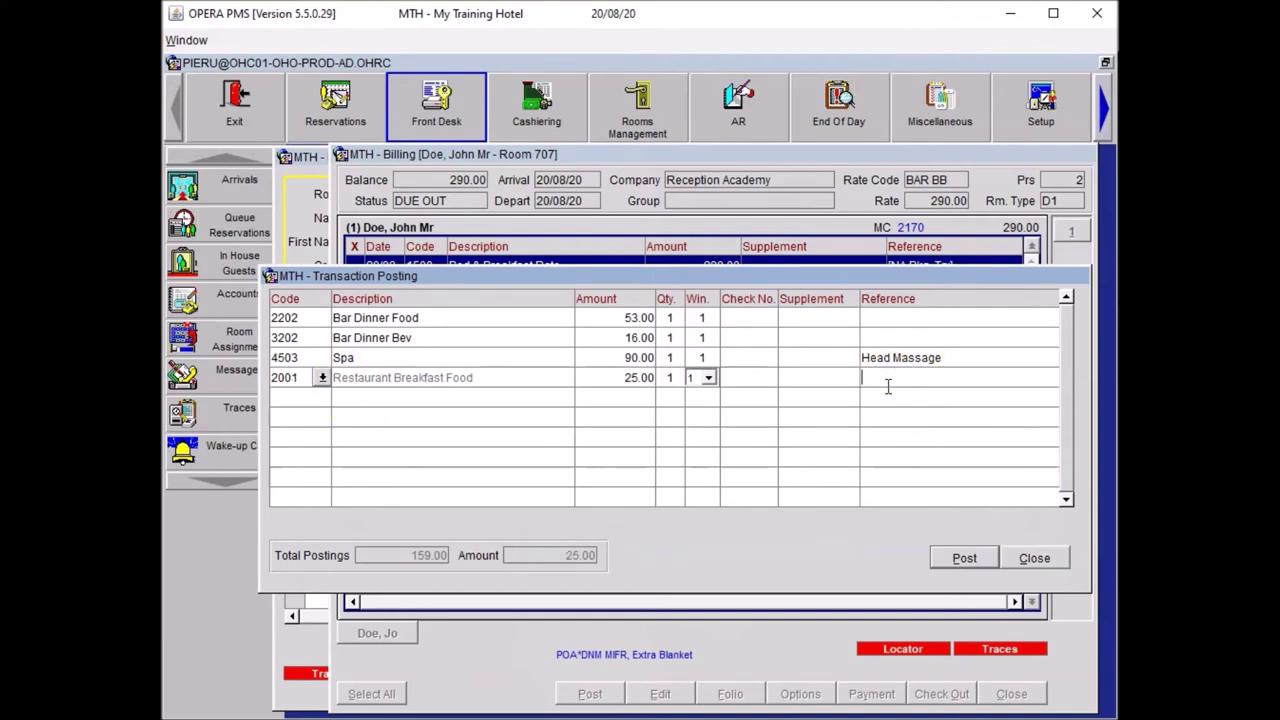
type("G")
key("BackSpace")
type("Extra guest breakfast")
key("Tab")
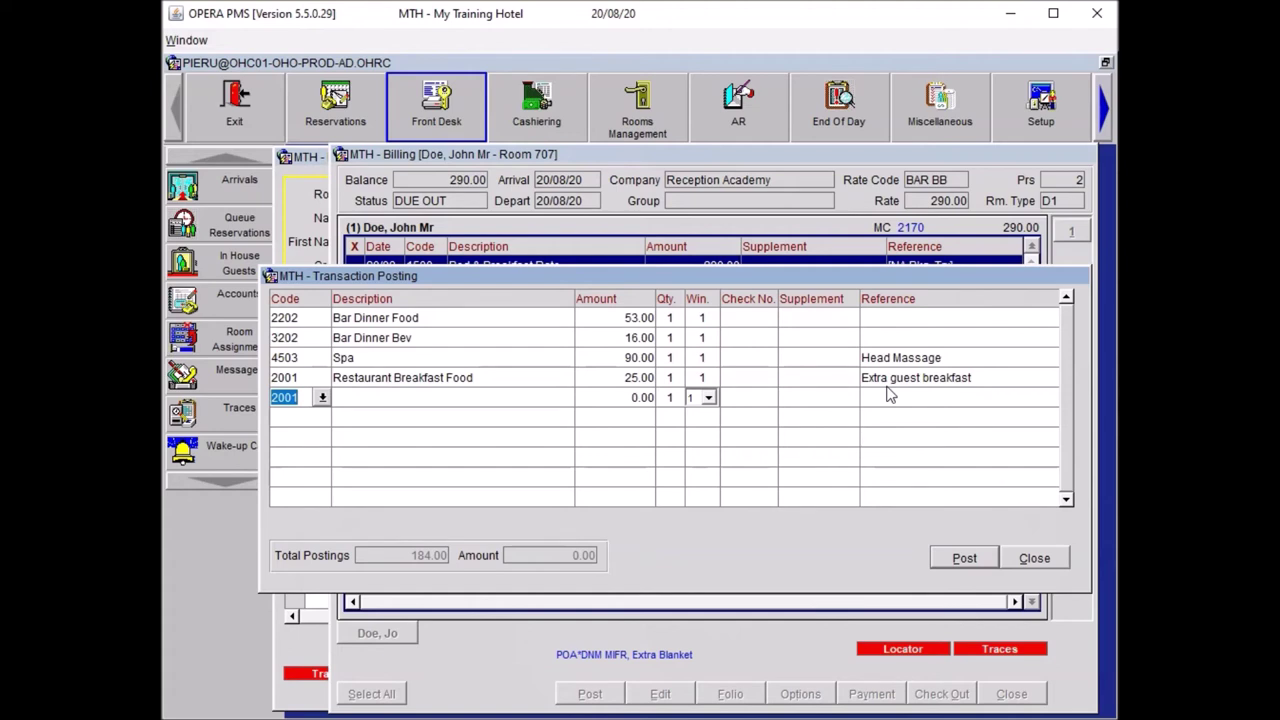
type("NEWS")
key("Tab")
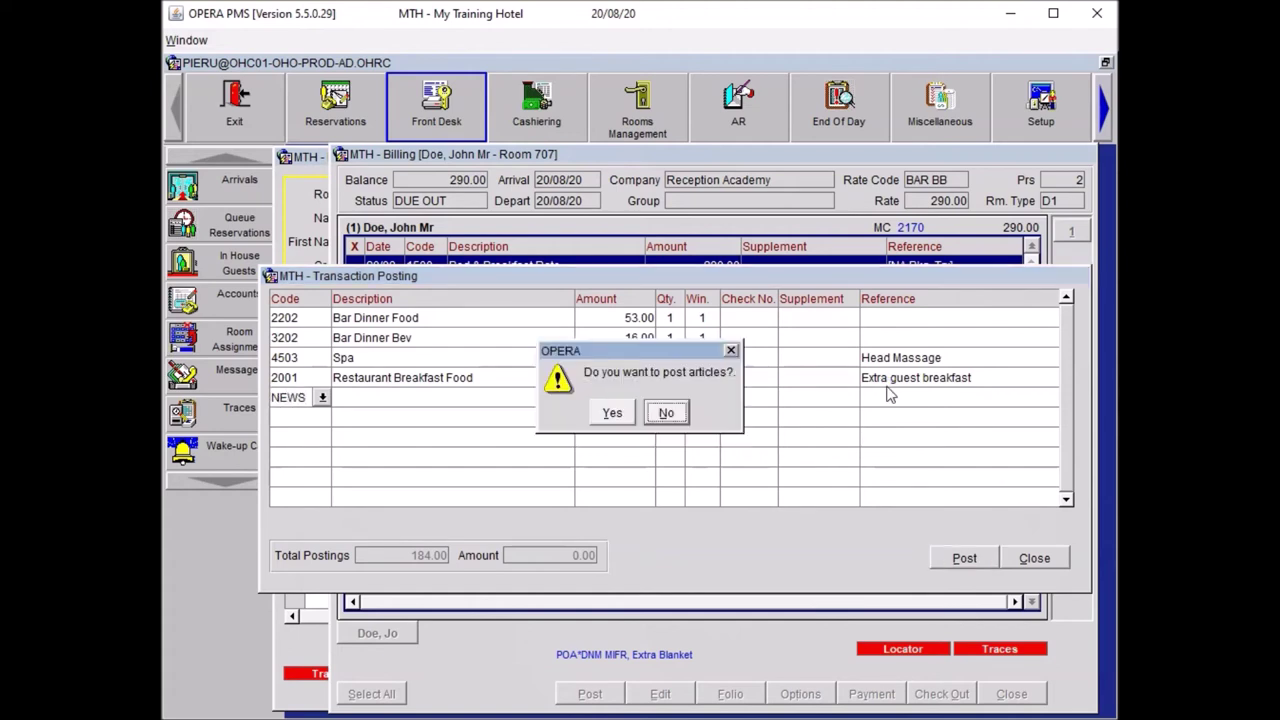
- Post a 2.00 Financial Times newspaper article charge
key("Left")
key("Return")
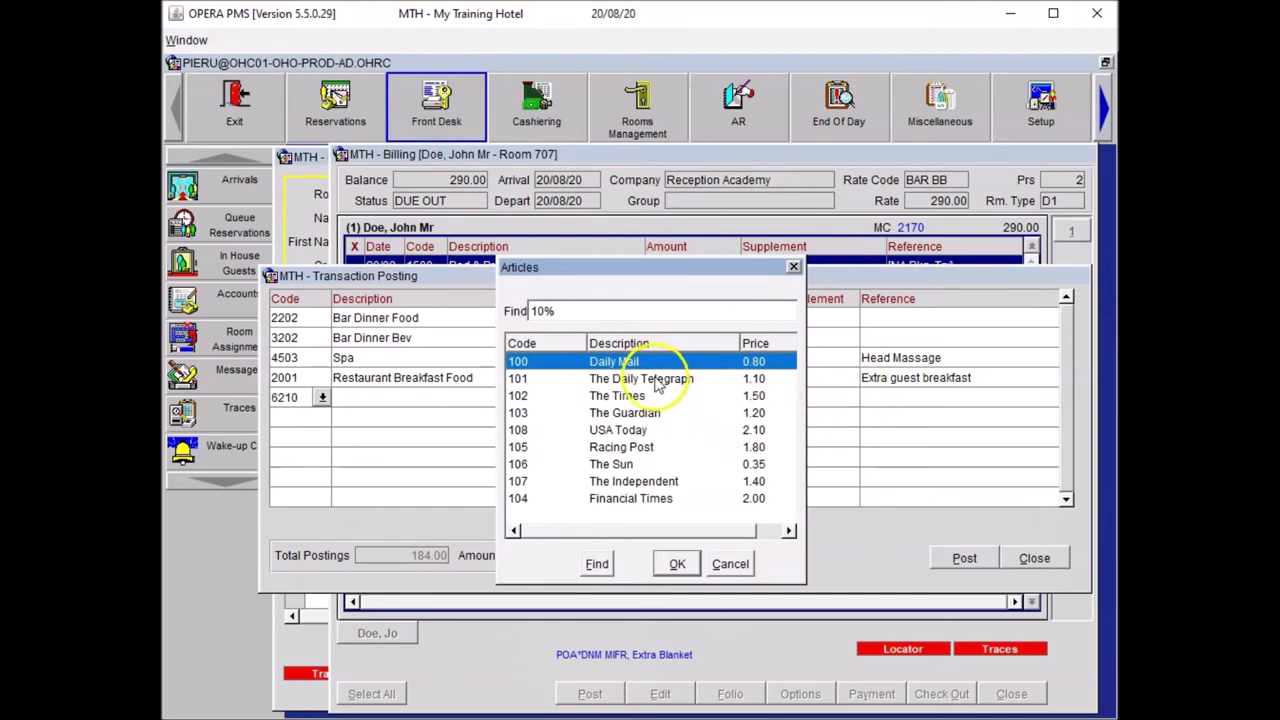
left_click(645, 498)
left_click(674, 563)
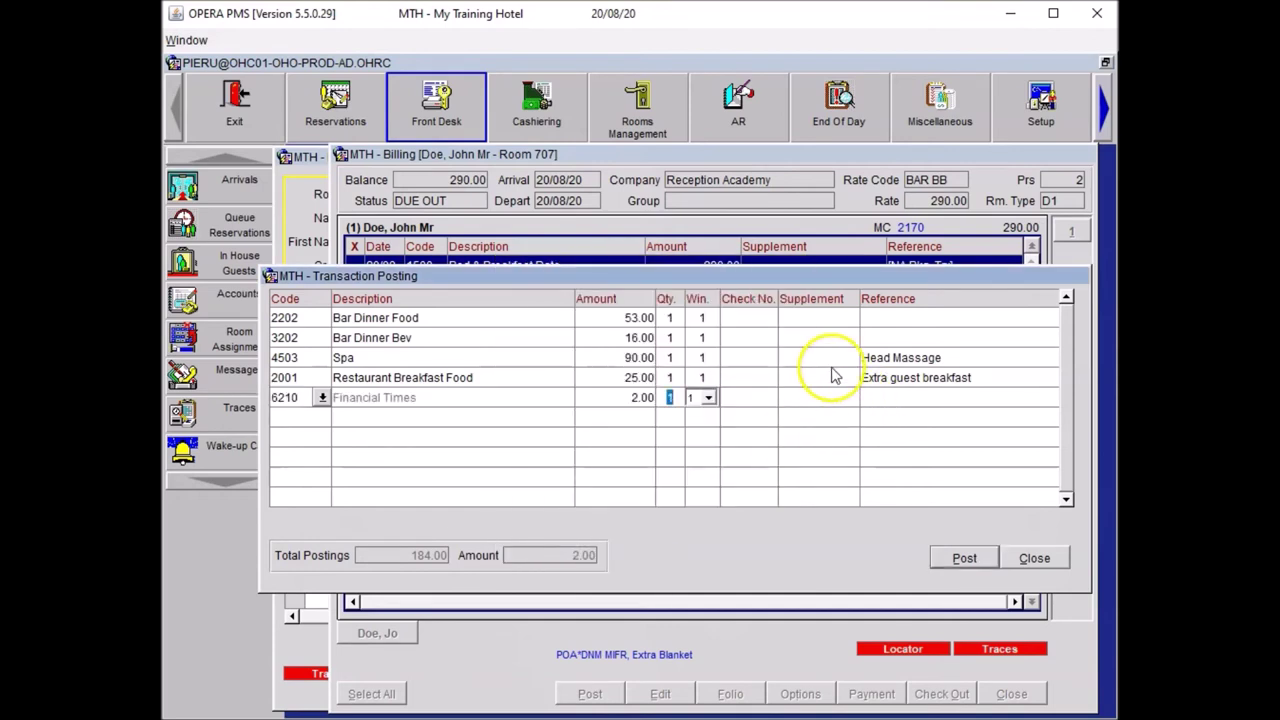
left_click(835, 375)
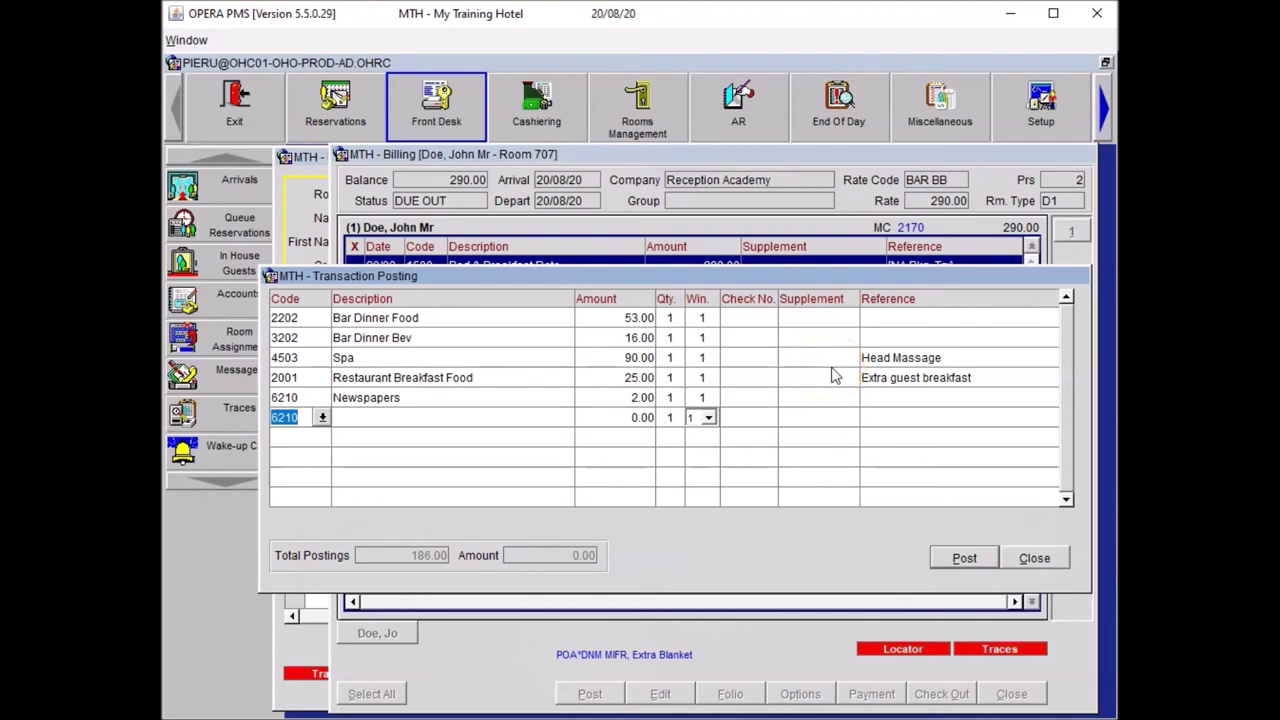
- Add a 5.50 Minibar line for White Wine
type("MINI")
key("Escape")
key("Left")
key("Return")
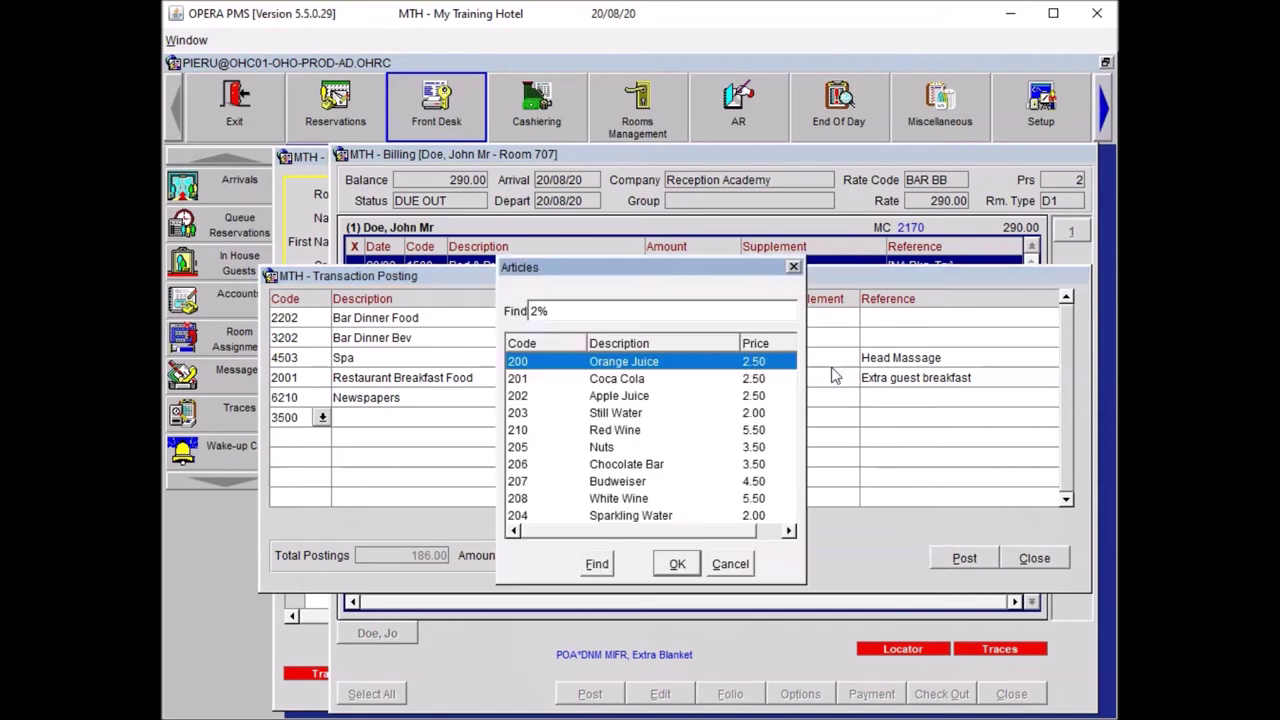
key("Down")
key("Down")
key("Down")
key("Down")
key("Down")
key("Down")
key("Down")
key("Down")
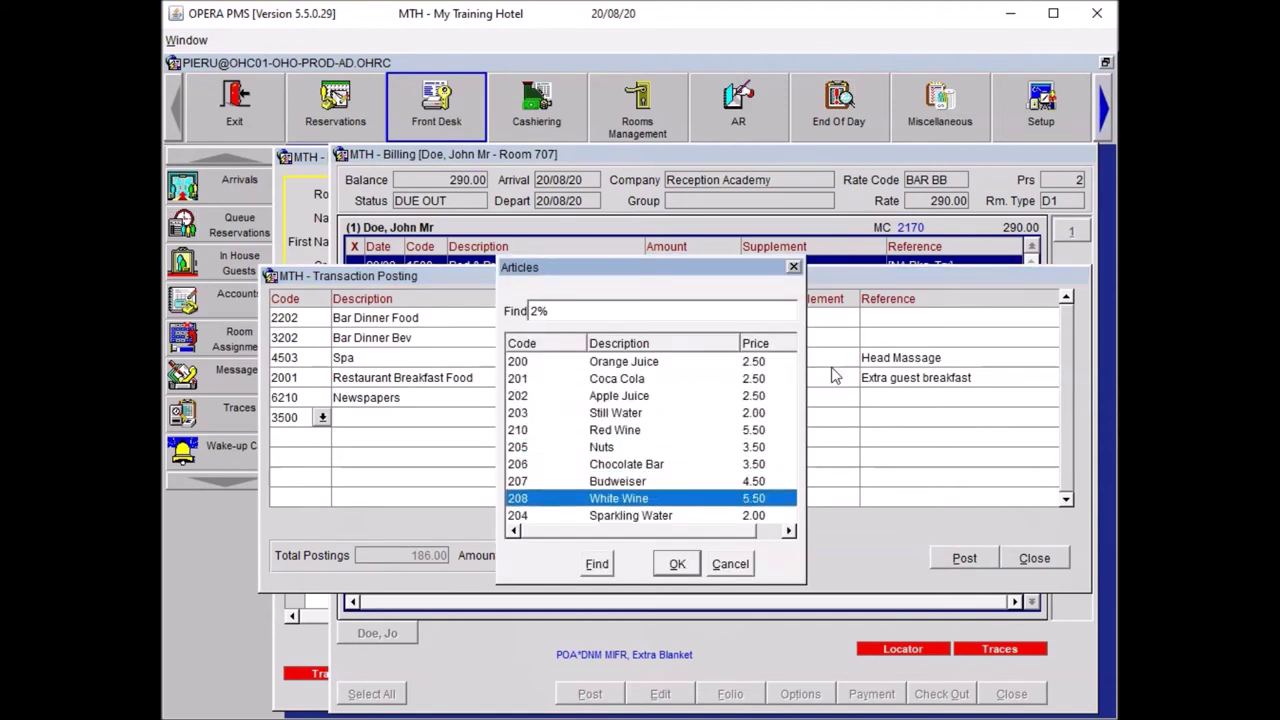
key("Return")
- Add a second 5.50 Minibar line for Red Wine
key("Return")
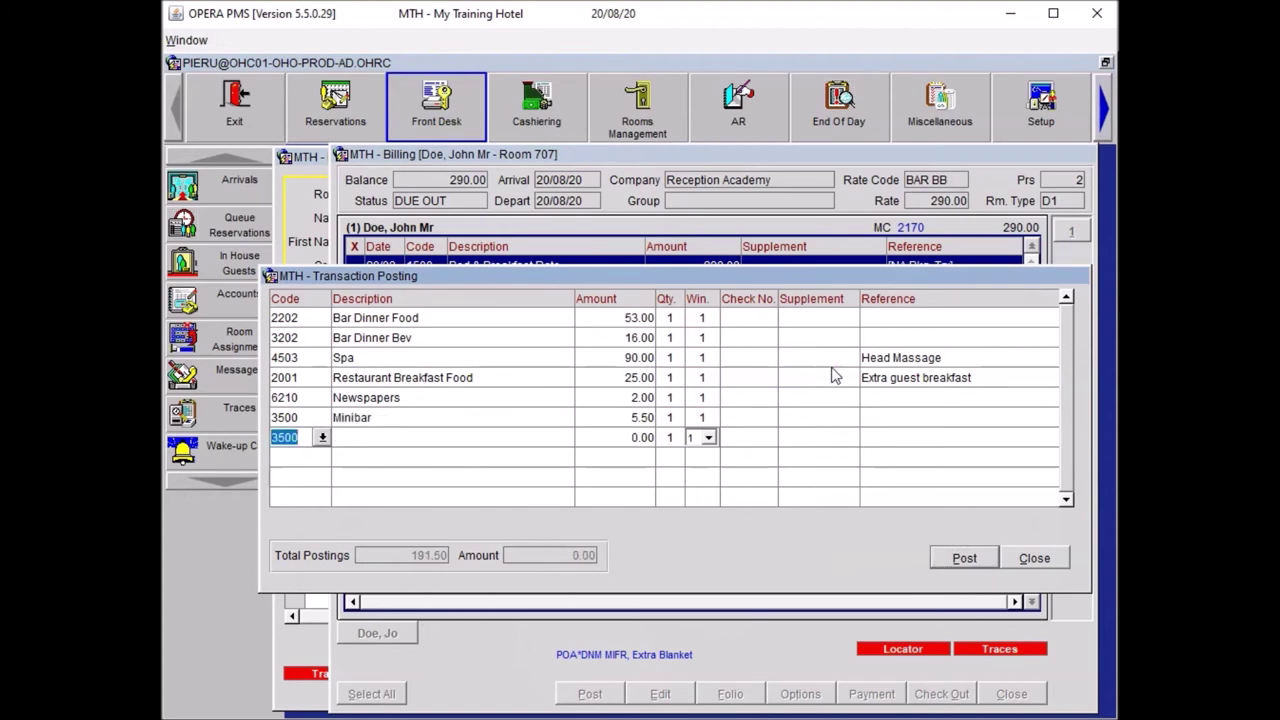
type("MINI")
key("Return")
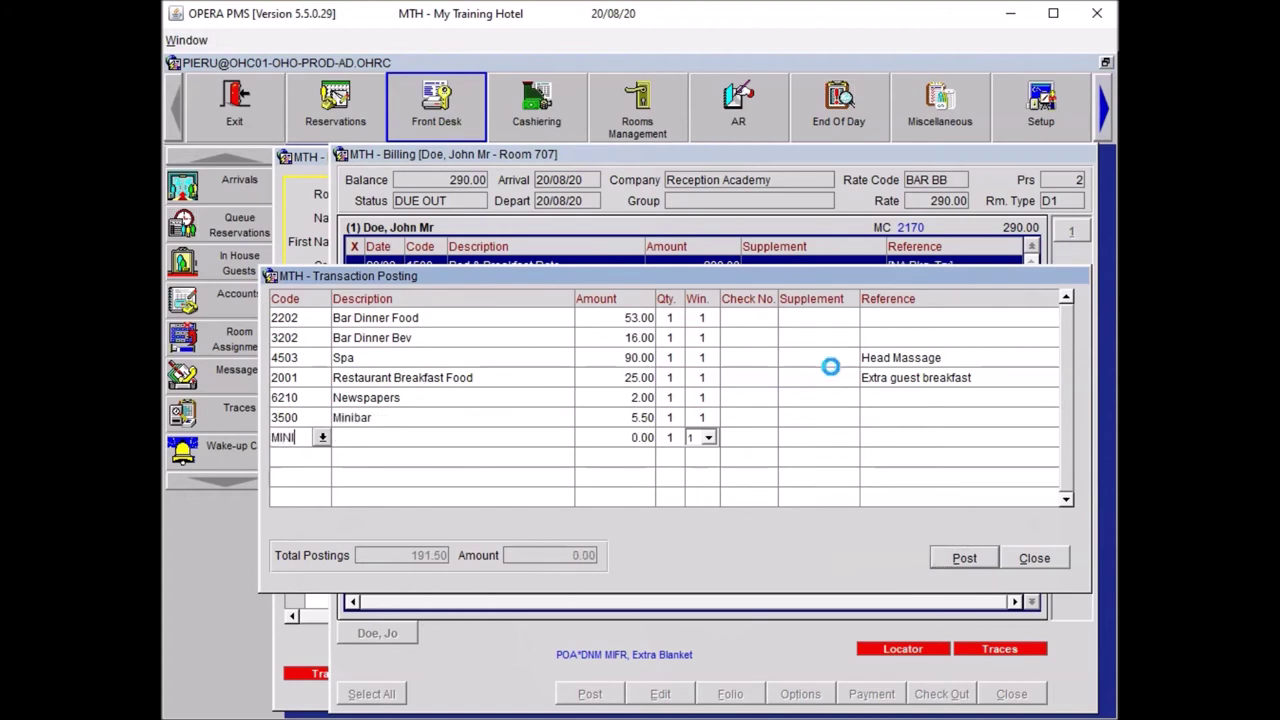
key("Tab")
key("Return")
type("2")
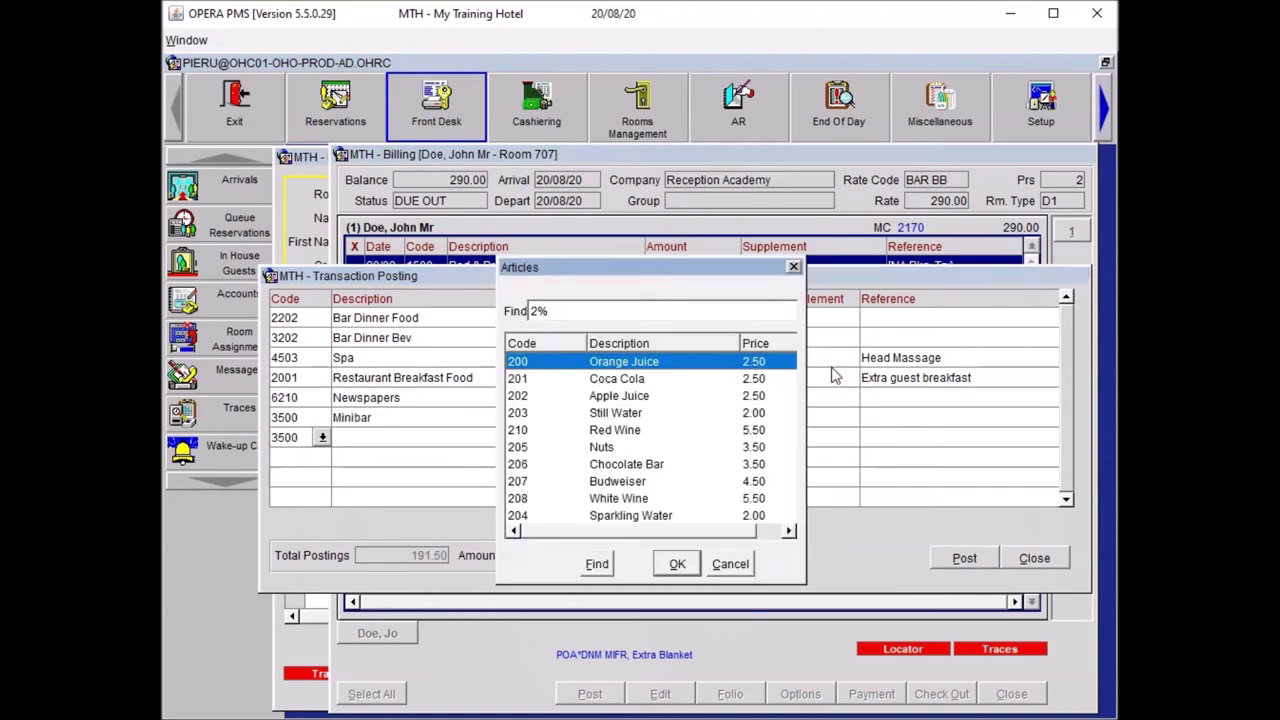
key("Down")
key("Down")
key("Down")
key("Down")
key("Return")
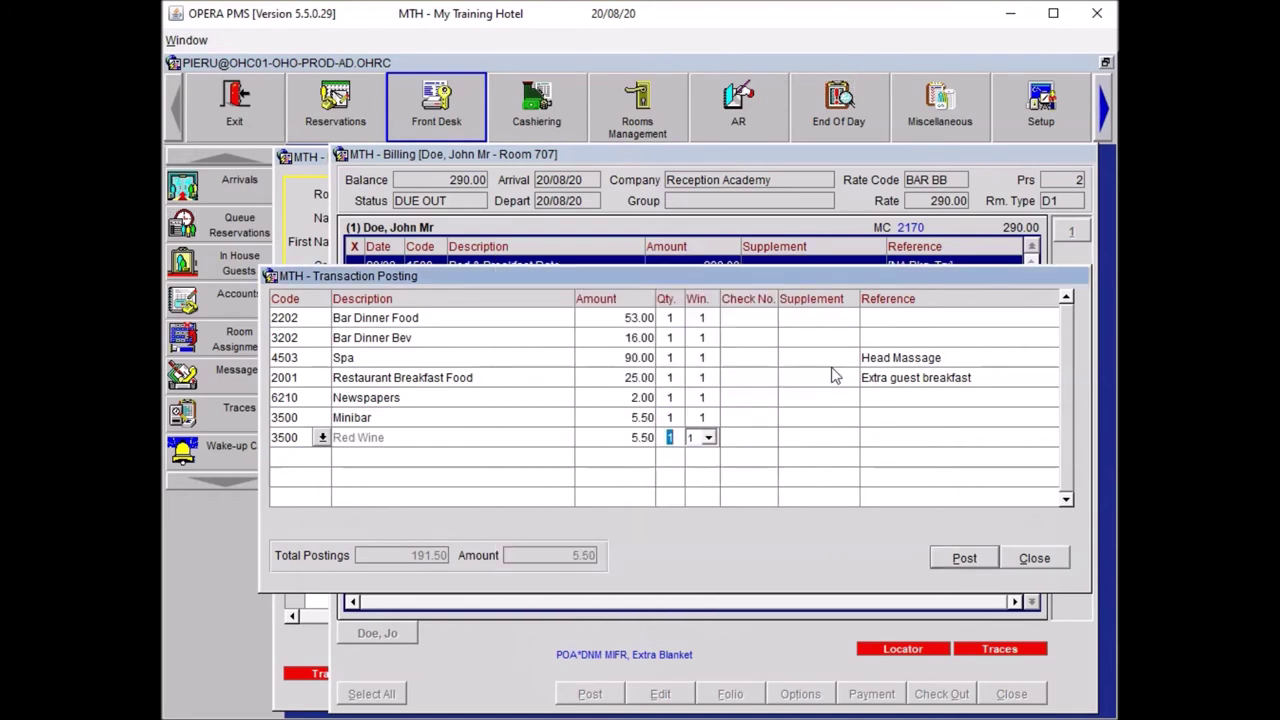
key("Return")
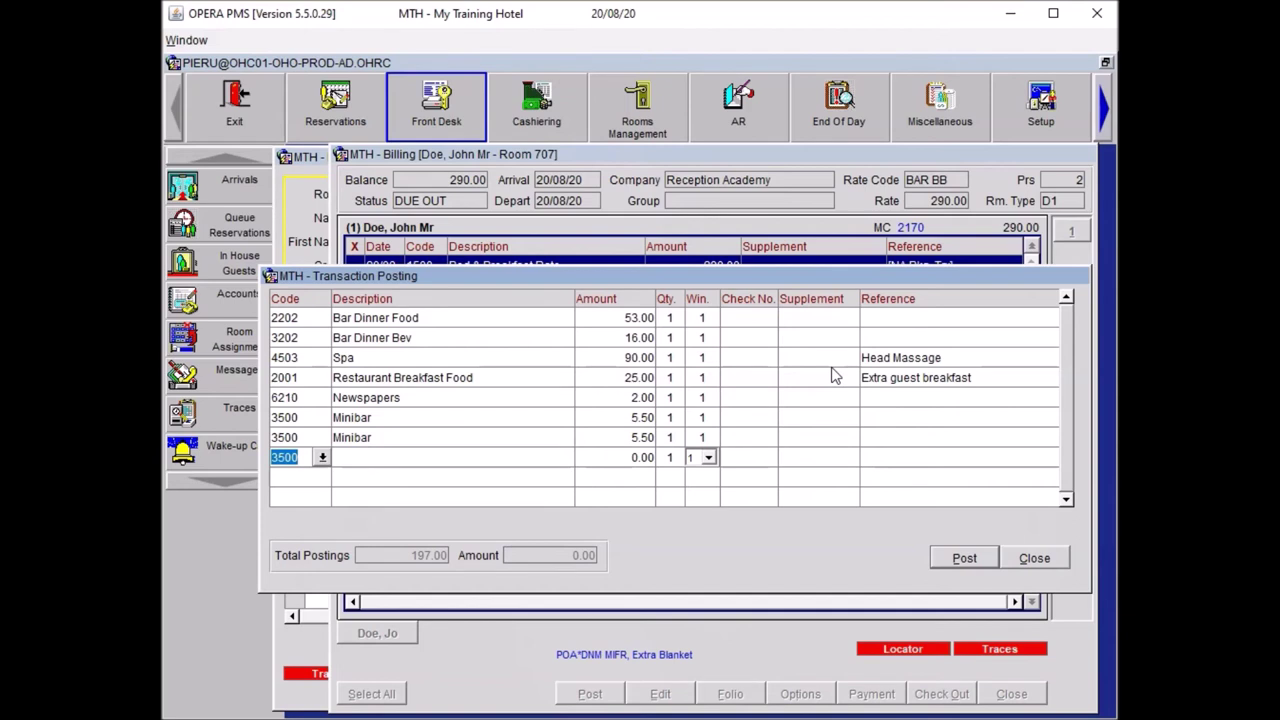
- Add a 300.00 Miscellaneous charge (code 6201) referenced as a purchased painting
type("6201")
key("Tab")
left_click(628, 457)
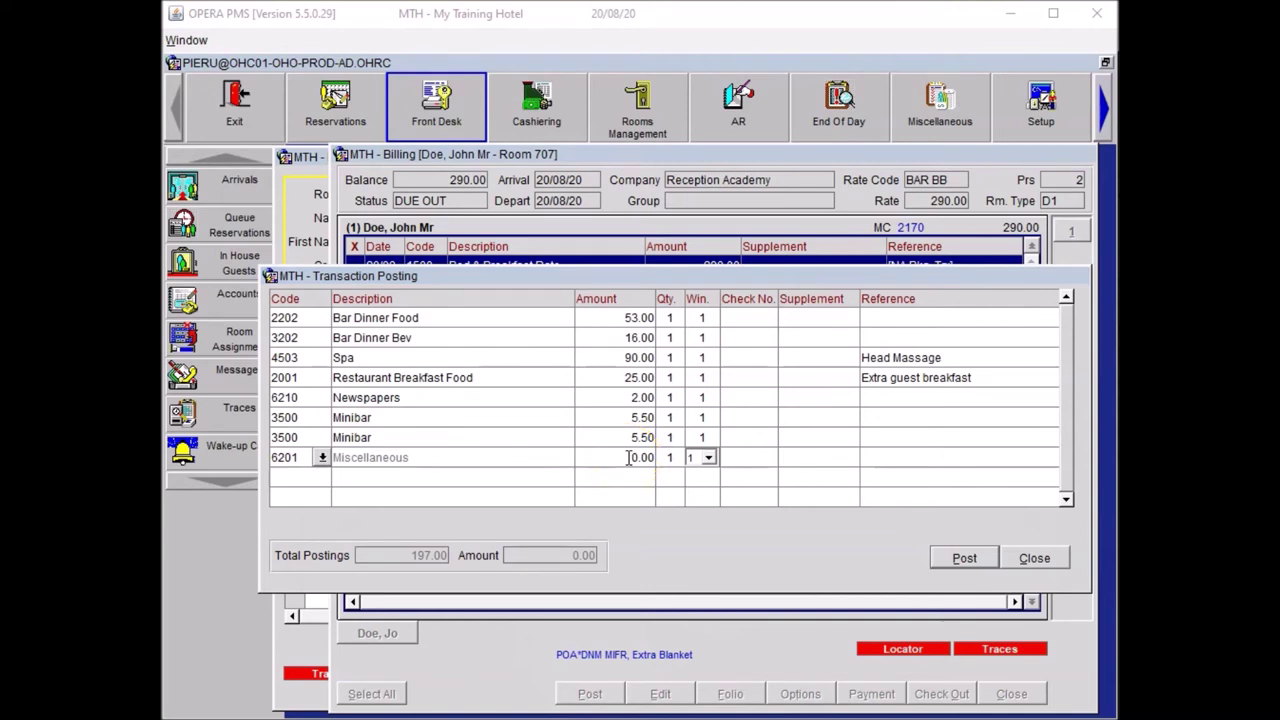
left_click(628, 457)
type("3000")
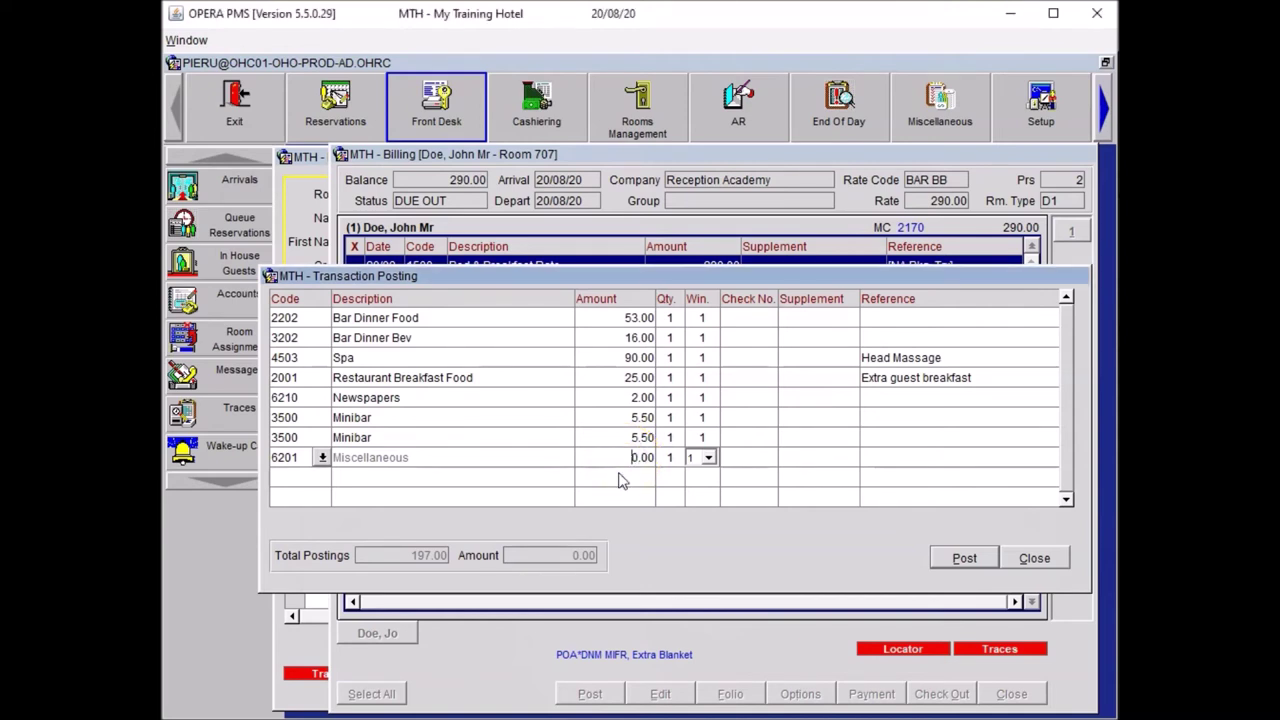
key("BackSpace")
left_click(866, 456)
type("purchased painting from \"artist name\"")
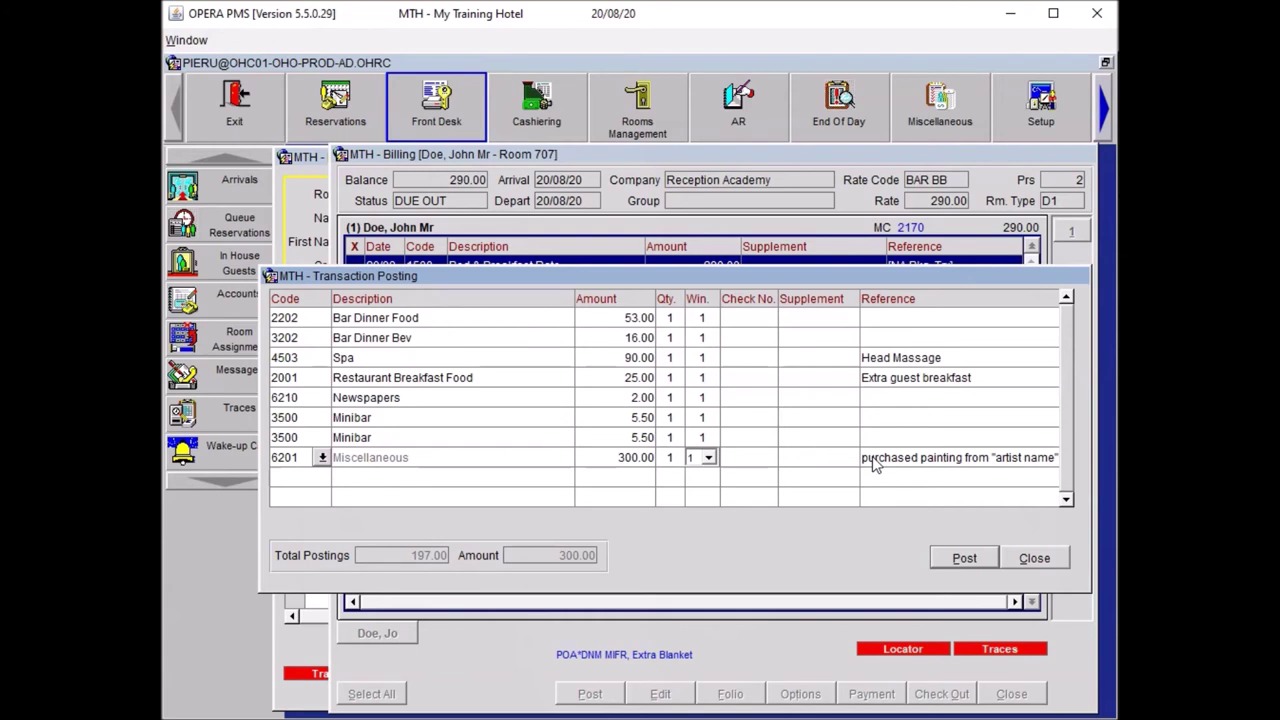
key("Tab")
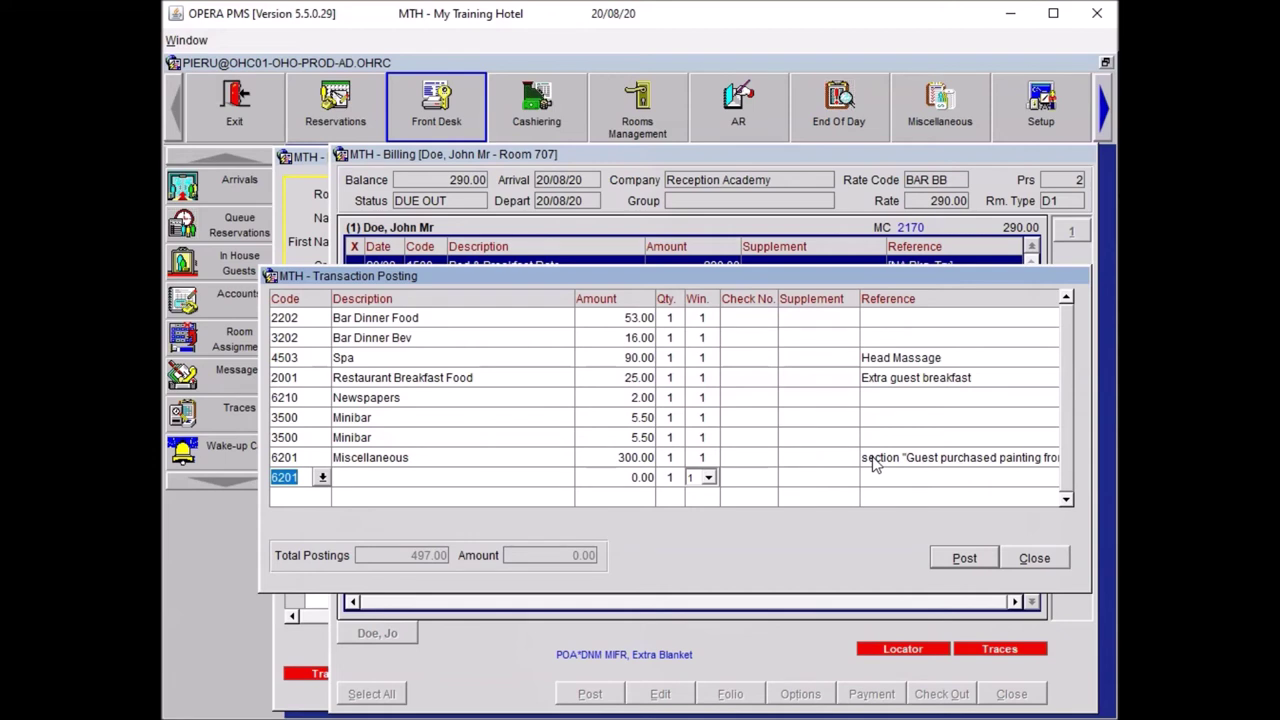
- Post a 90.00 Paid Outs (8001) charge 'Taxi to Heathrow Airport' and return to the folio
type("PAID")
key("Tab")
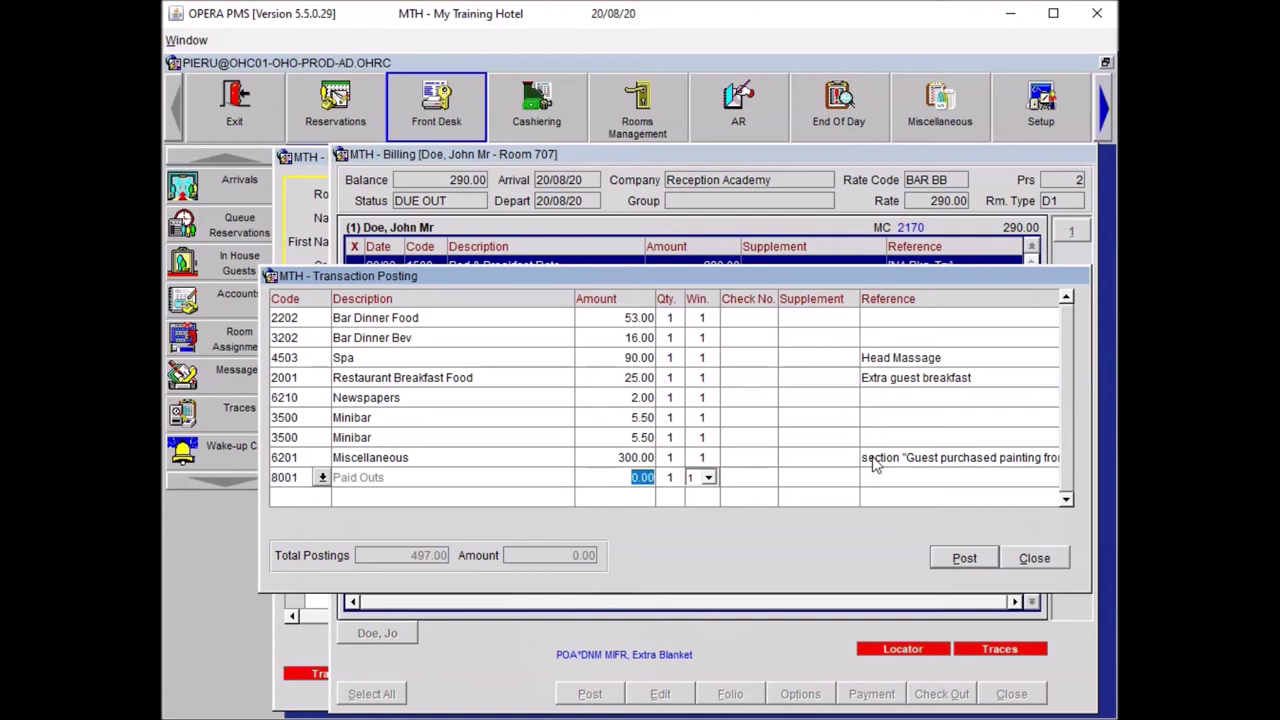
type("90")
left_click(912, 477)
type("Taxi to Heathrow Airport")
key("Return")
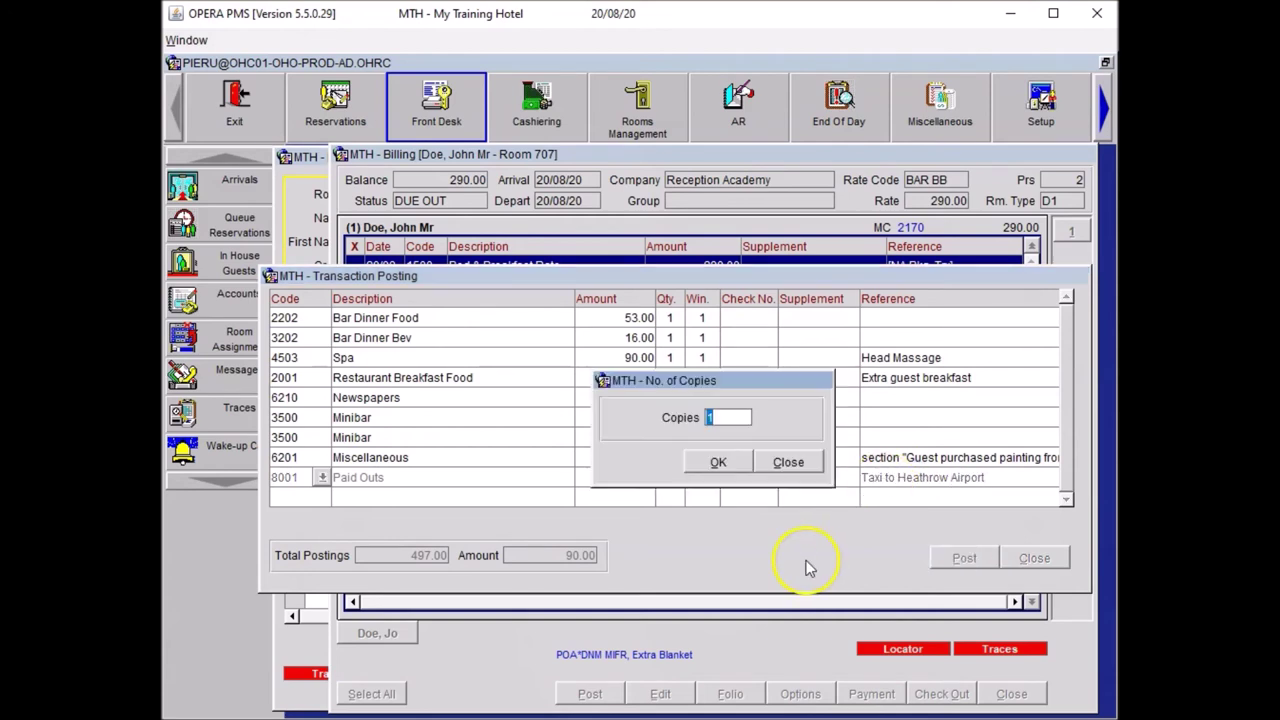
left_click(787, 463)
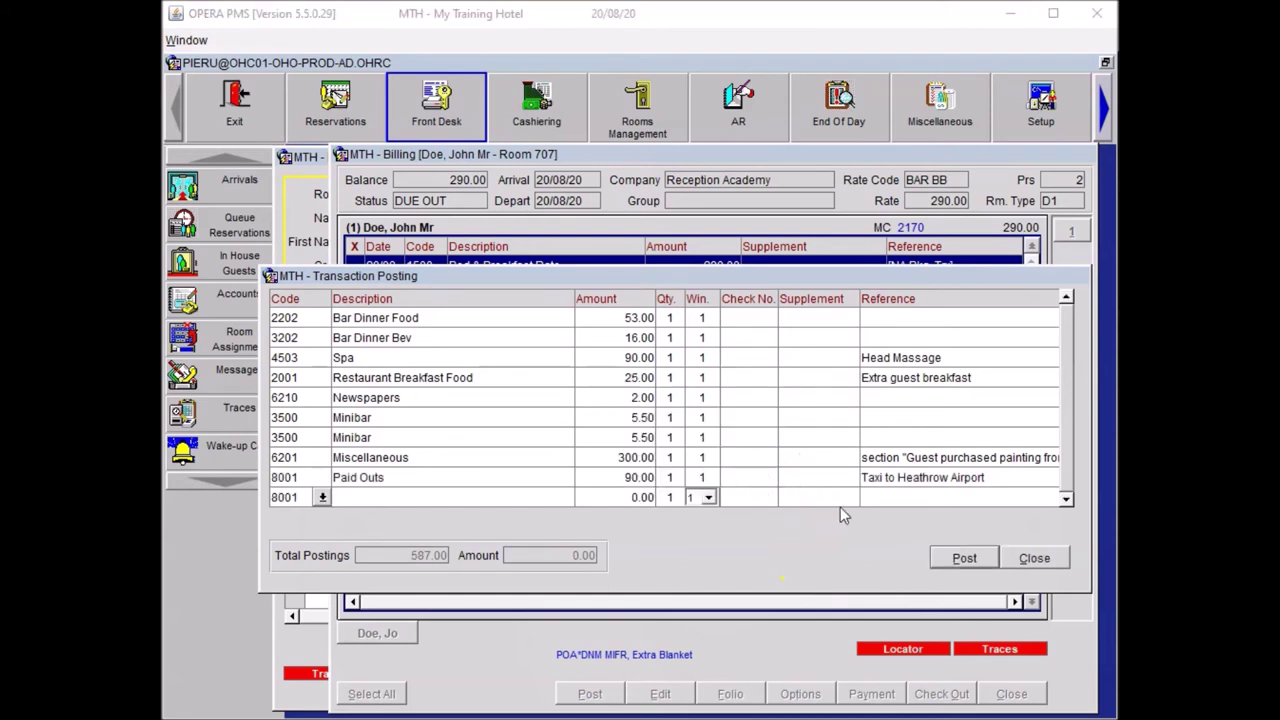
left_click(1036, 560)
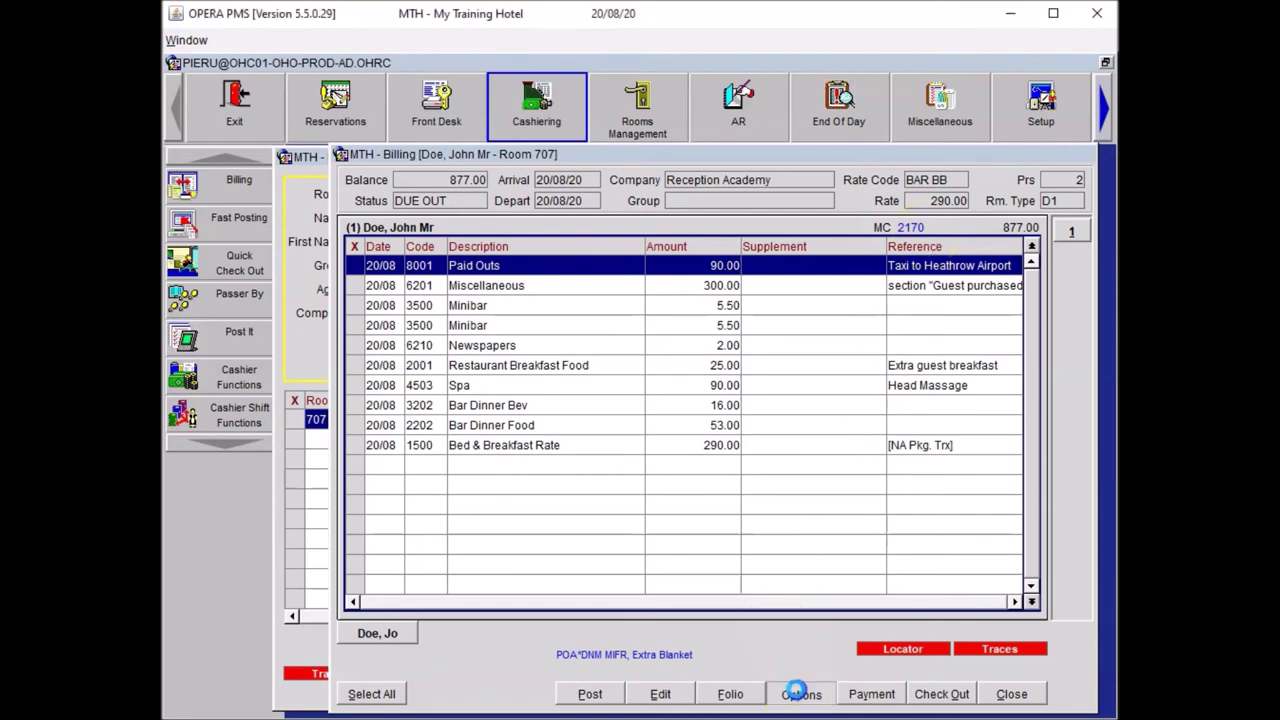
left_click(798, 692)
- Add a Window routing instruction sending charges to Reception Academy in window 2
left_click(697, 503)
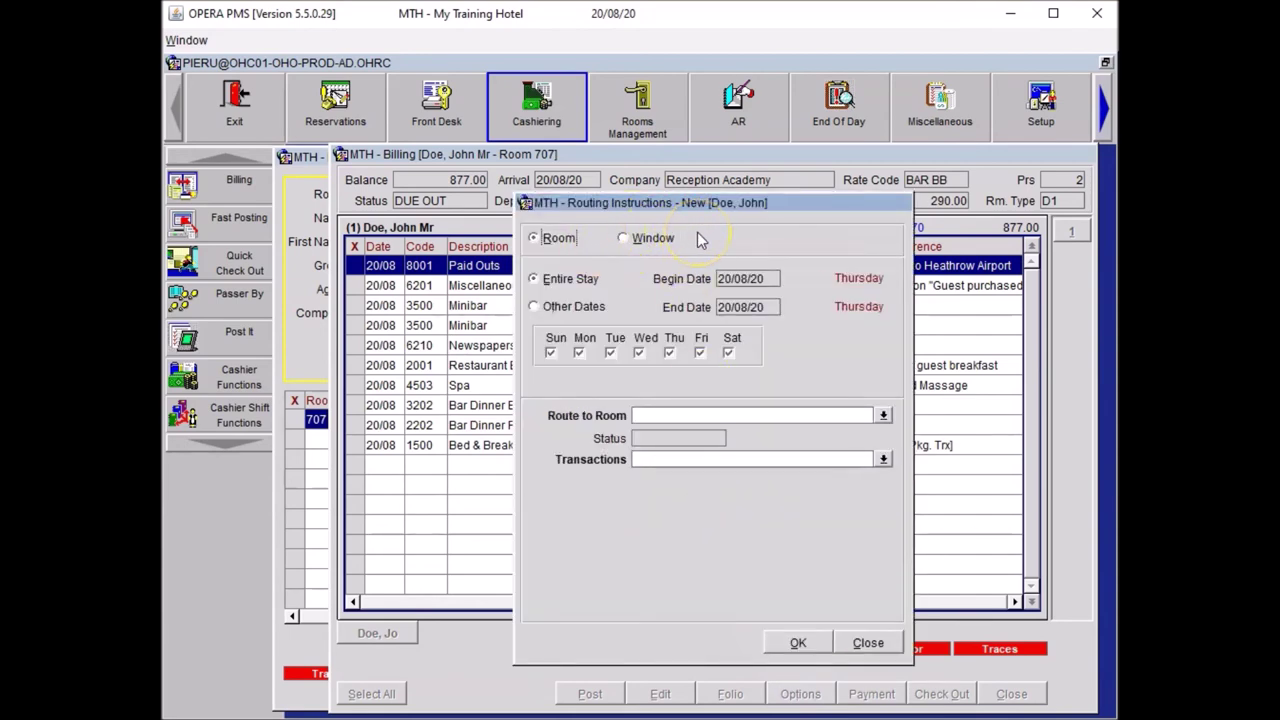
left_click(639, 242)
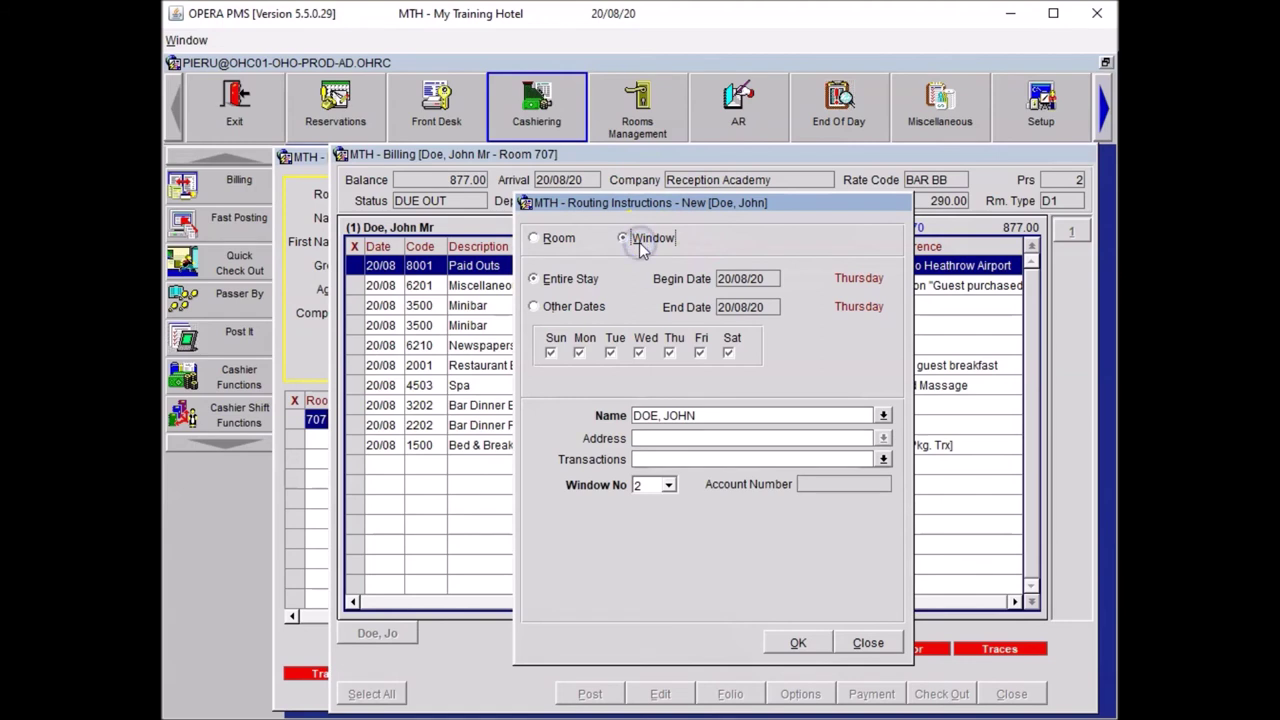
left_click(884, 416)
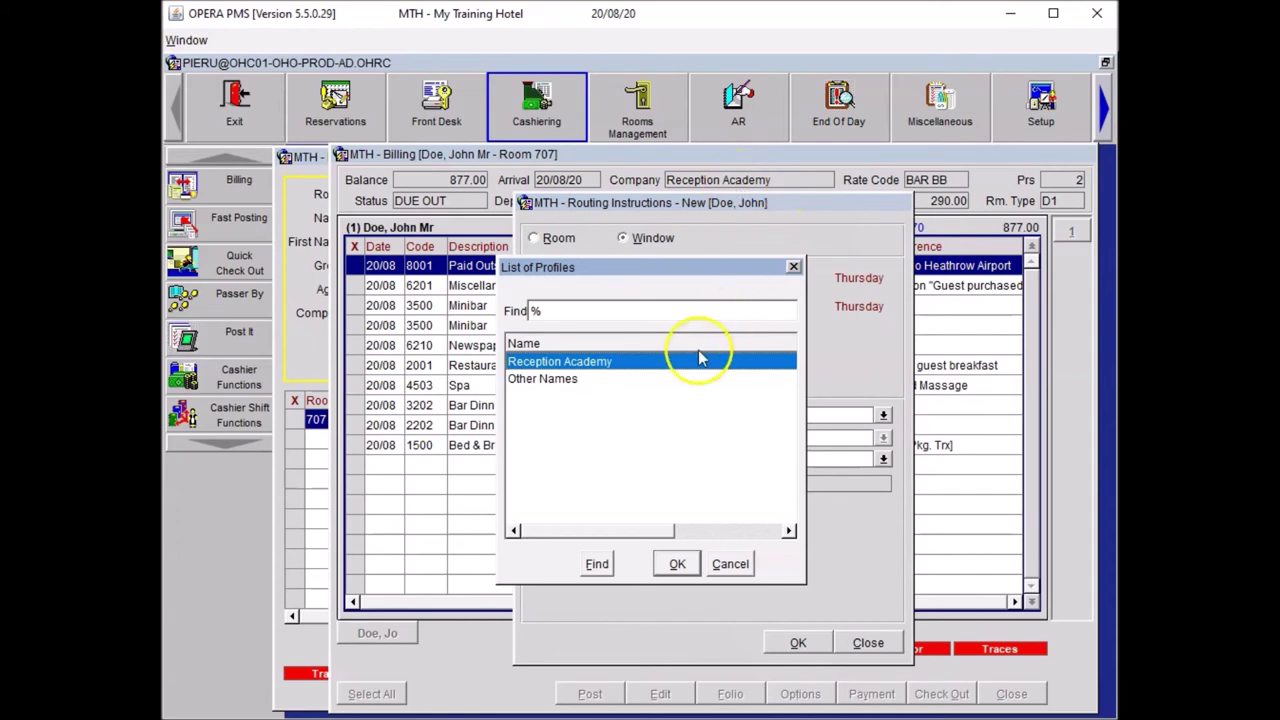
left_click(666, 562)
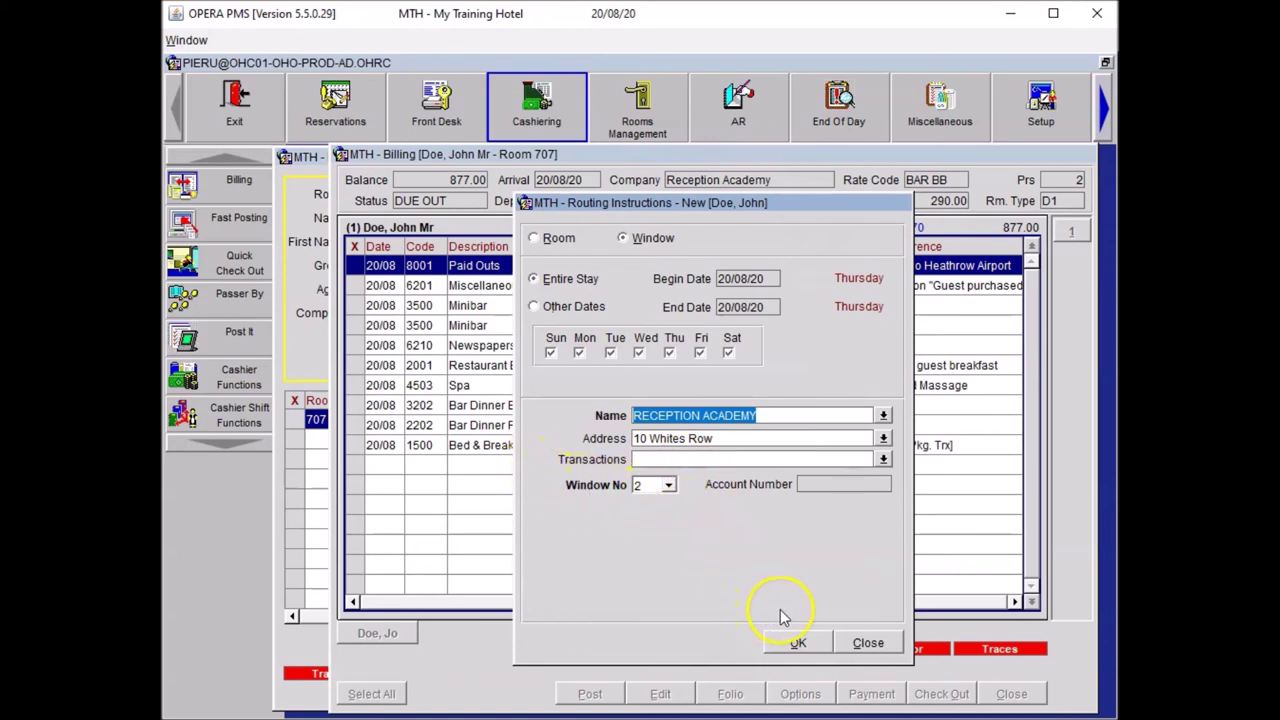
left_click(796, 642)
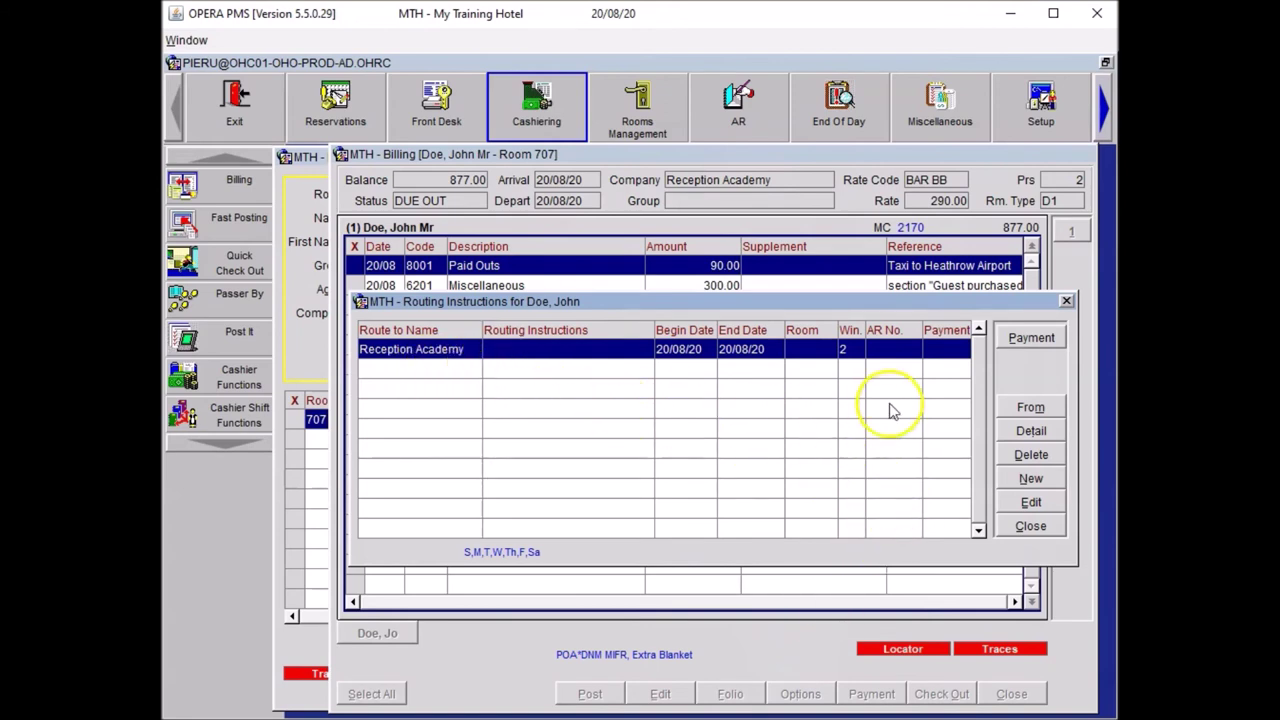
- Give window 2 an AX card payment with card number, expiry and authorisation rule 2
left_click(1030, 340)
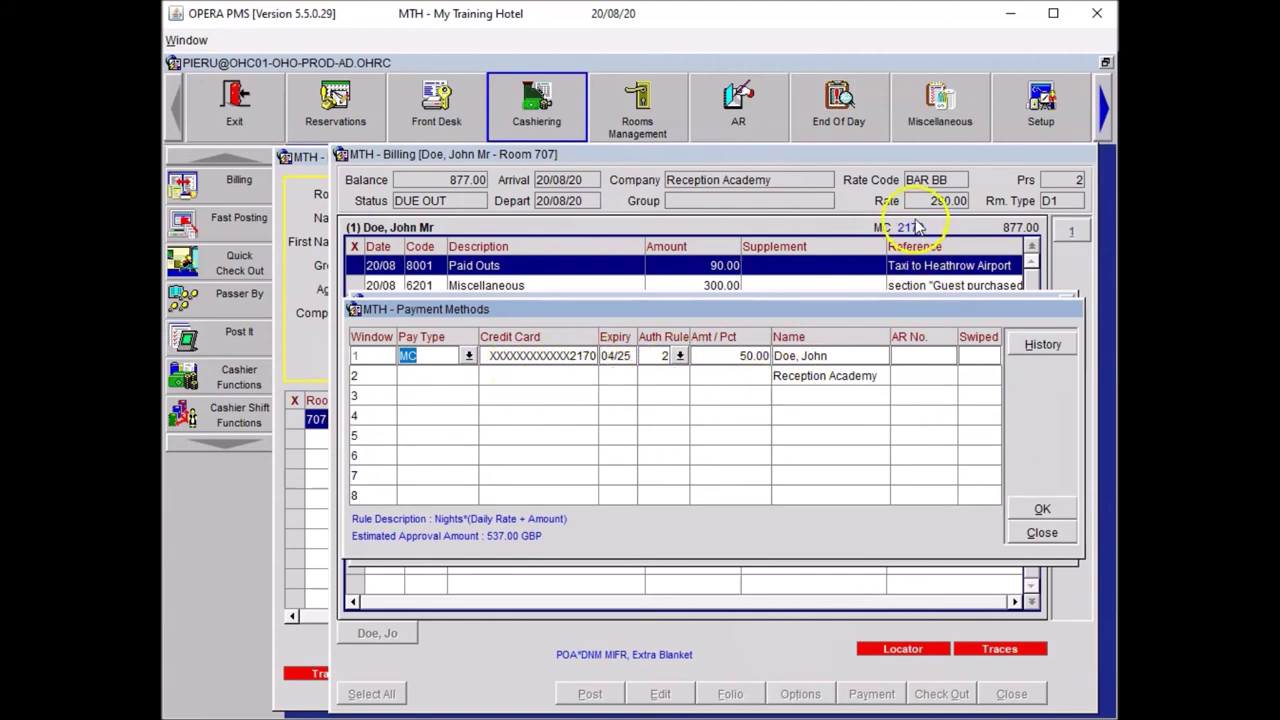
left_click(471, 376)
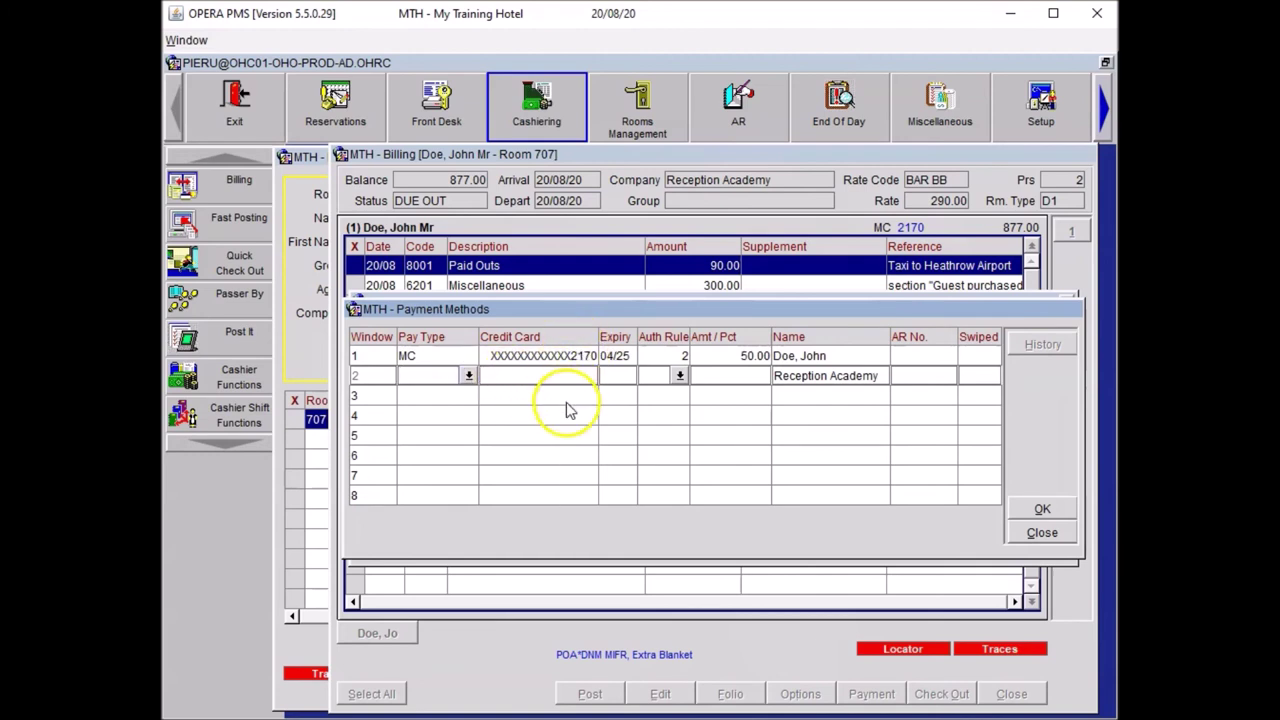
left_click(557, 500)
left_click(429, 378)
type("AX")
key("Tab")
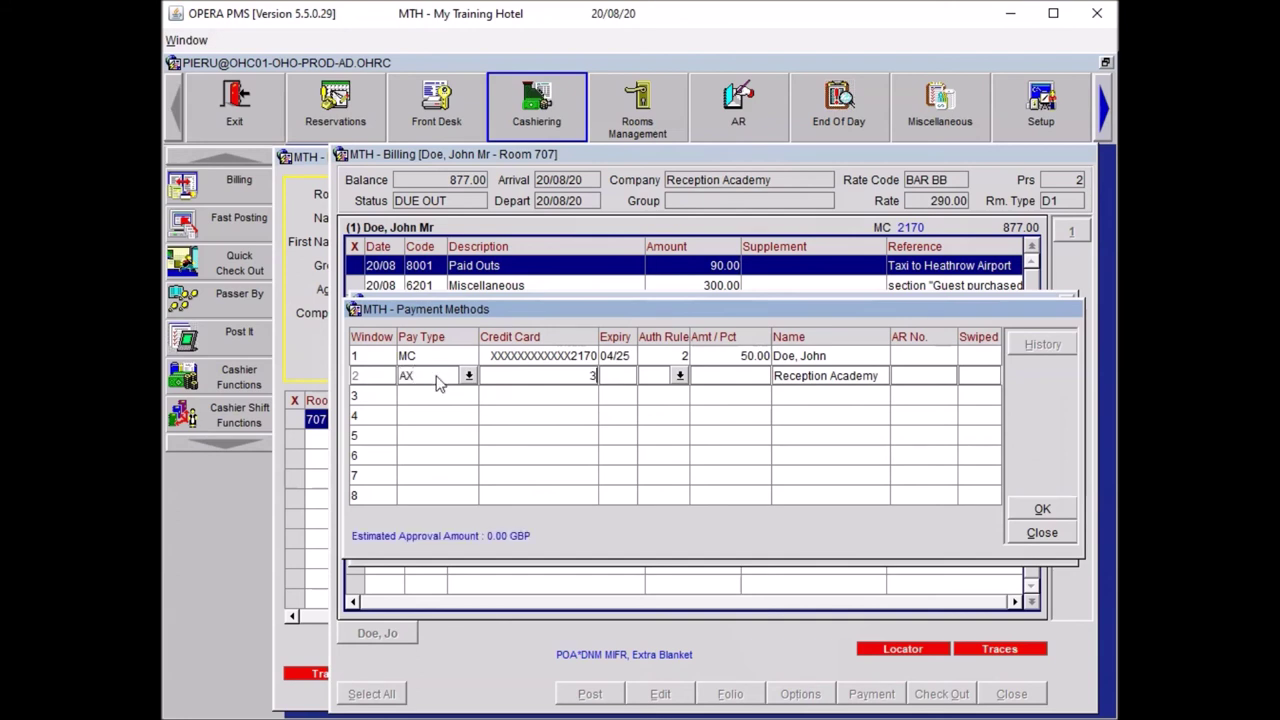
key("Tab")
type("09/25")
left_click(436, 375)
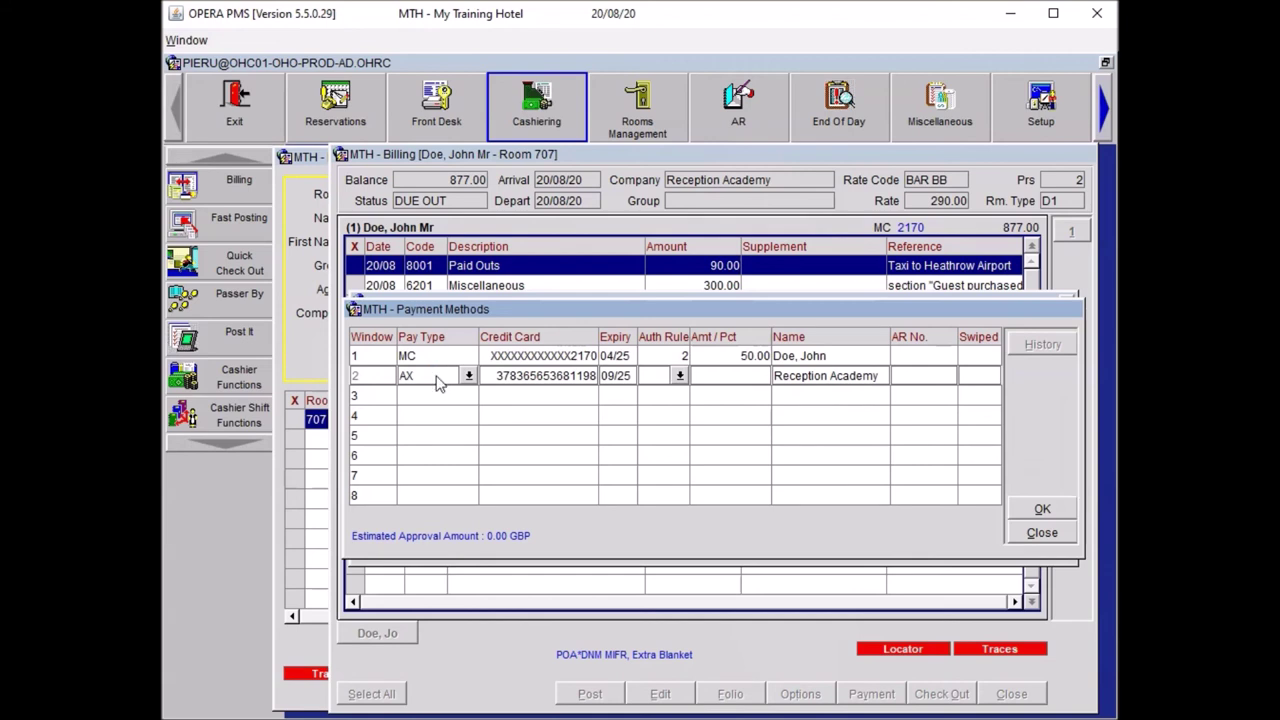
left_click(677, 375)
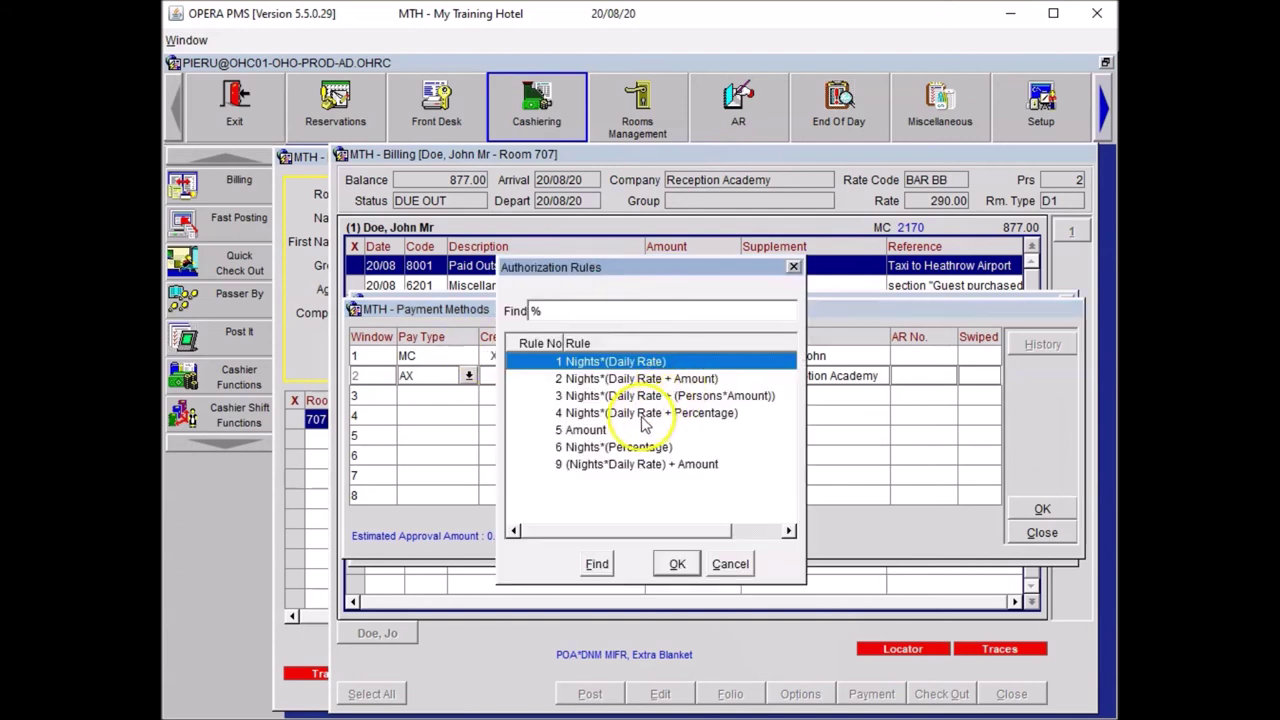
left_click(617, 378)
left_click(673, 563)
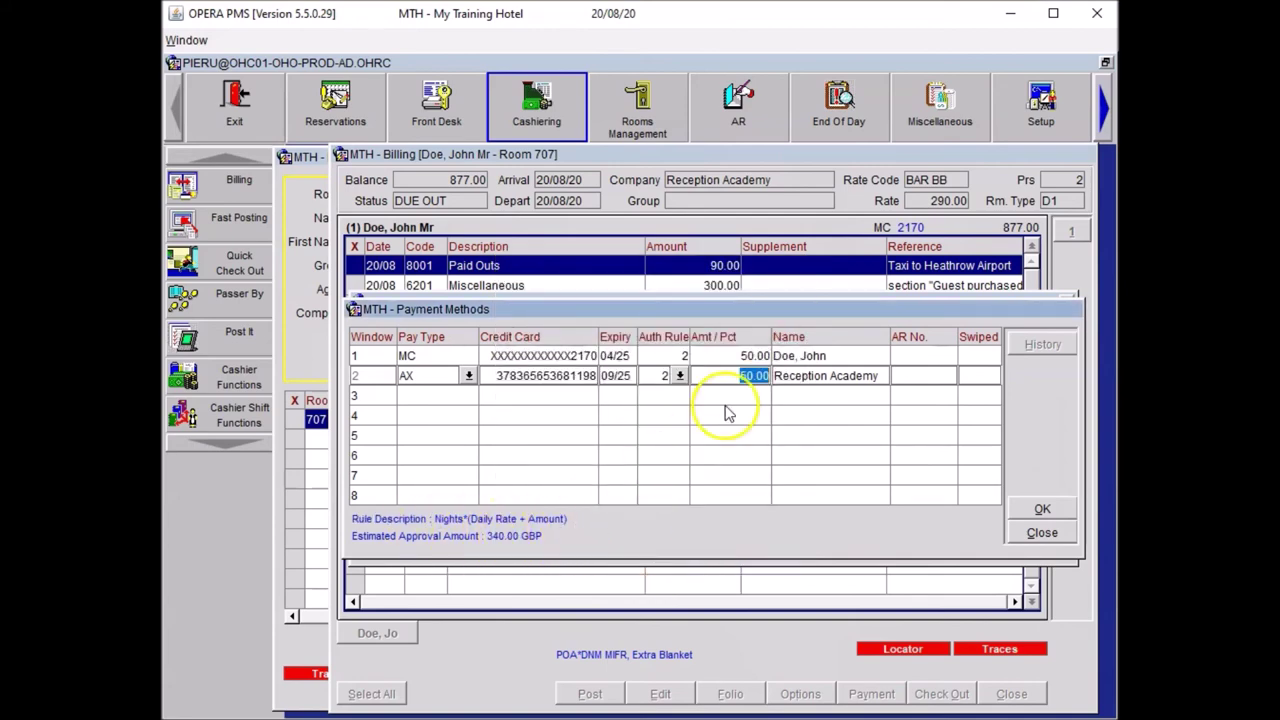
- Set window 1 to authorisation rule 5 with a 100.00 amount and save the payment methods
left_click(666, 362)
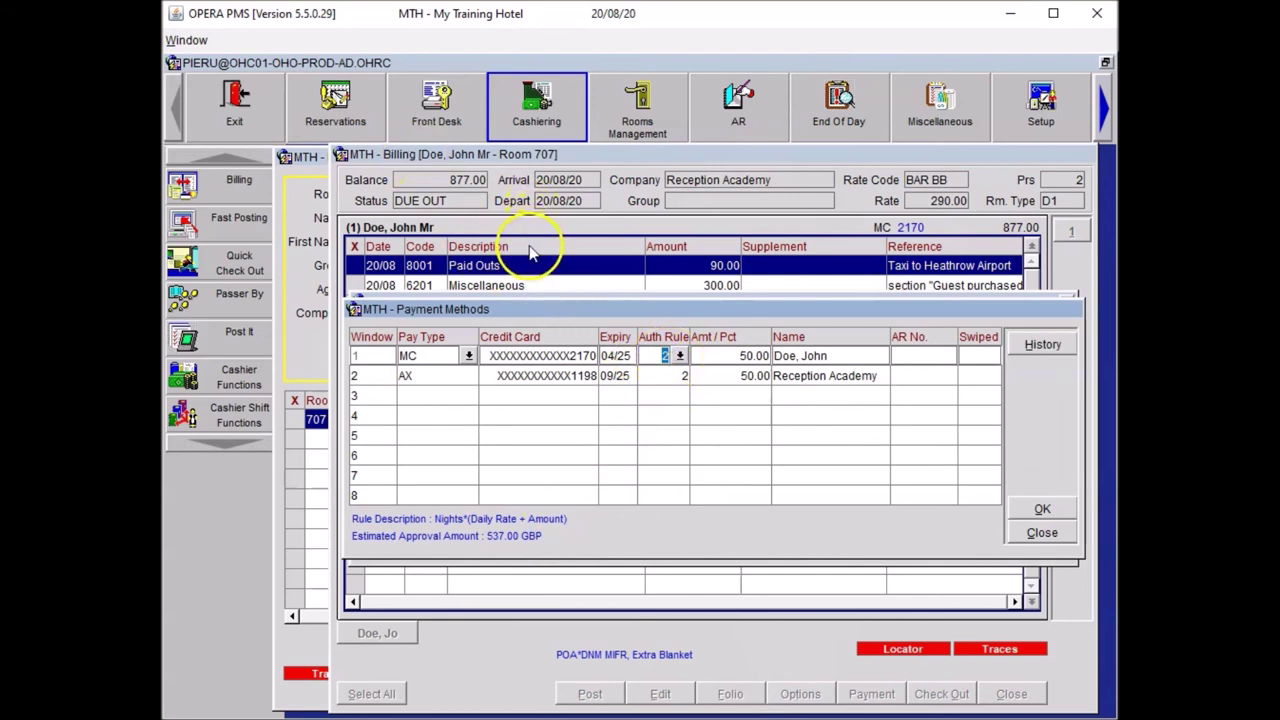
left_click(680, 356)
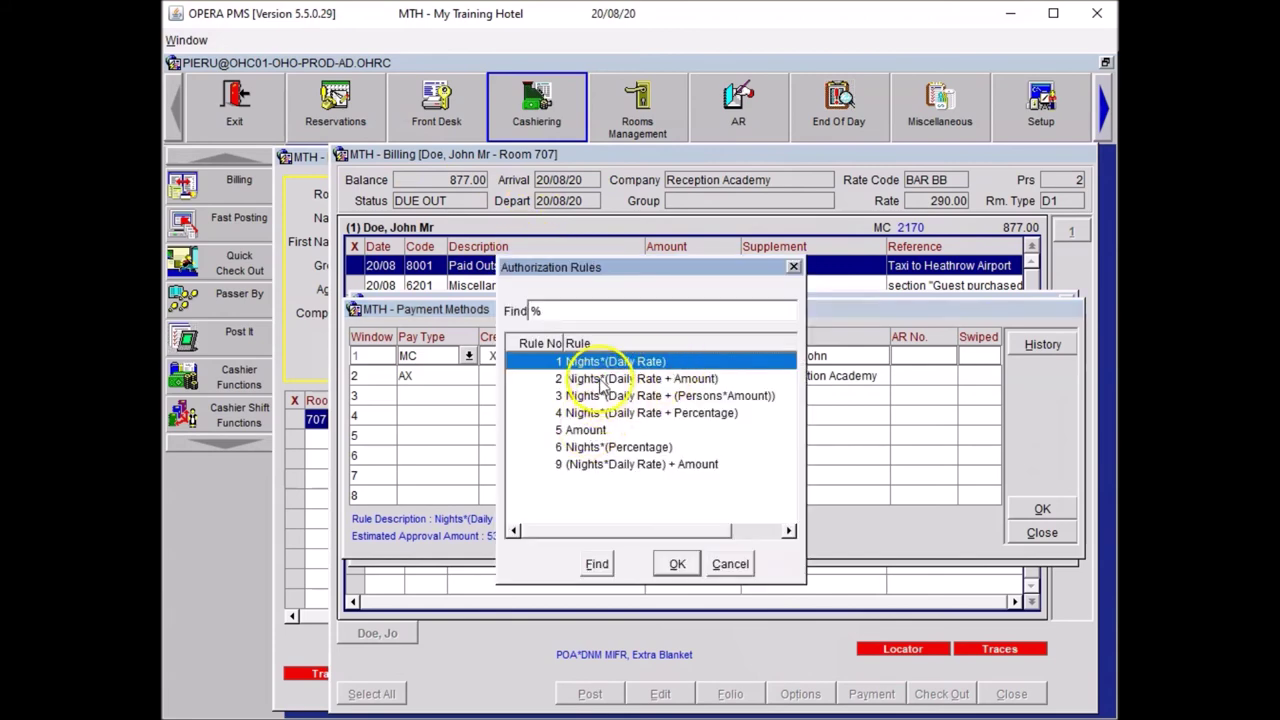
left_click(677, 562)
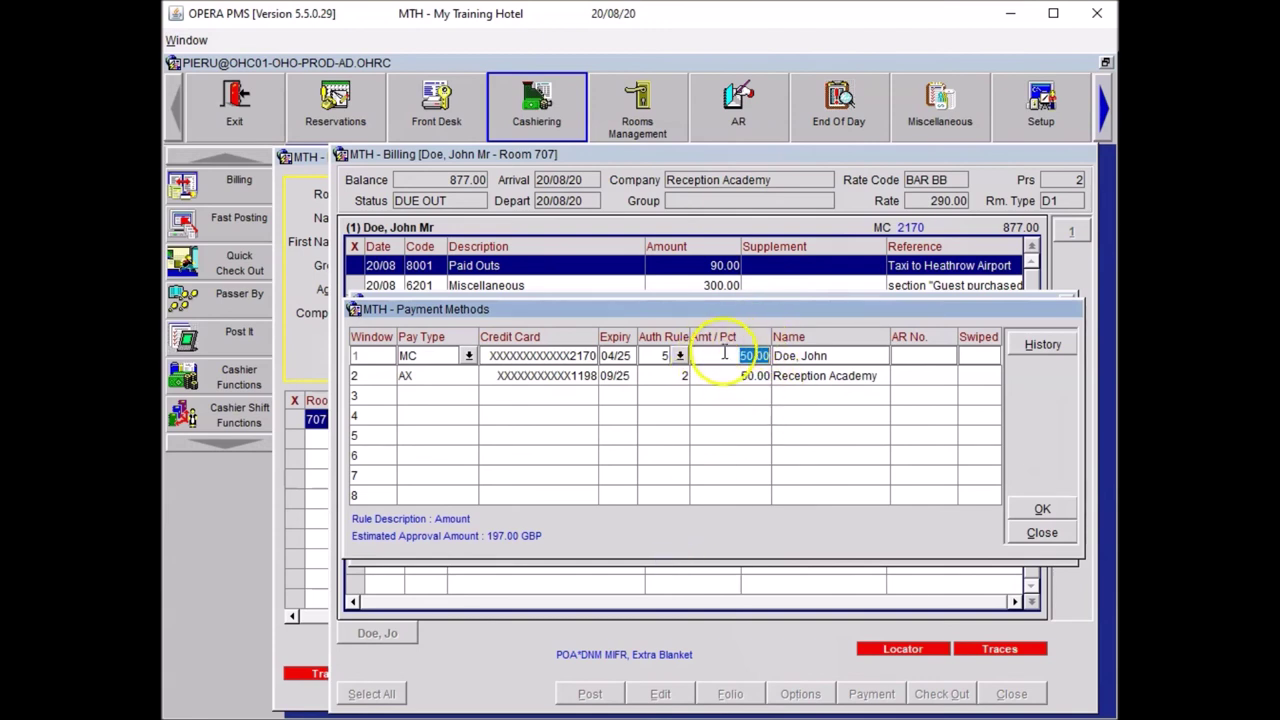
left_click_drag(724, 356, 773, 352)
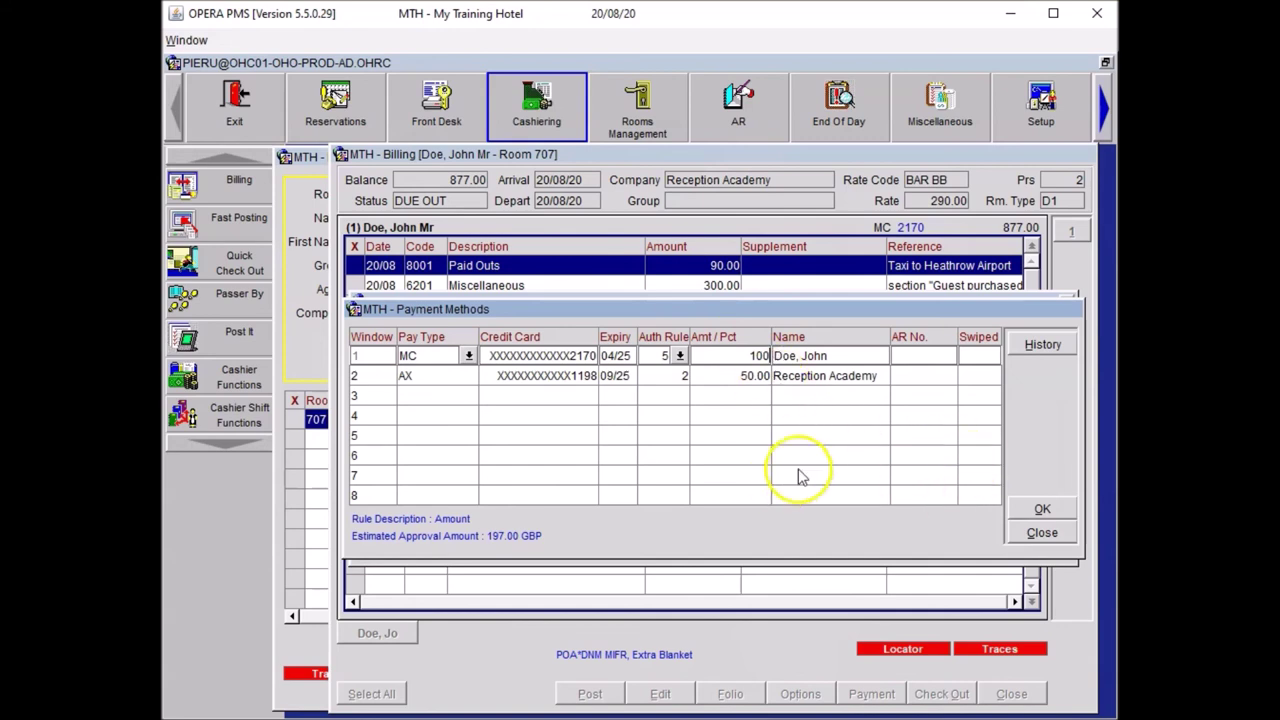
key("Tab")
left_click(1045, 509)
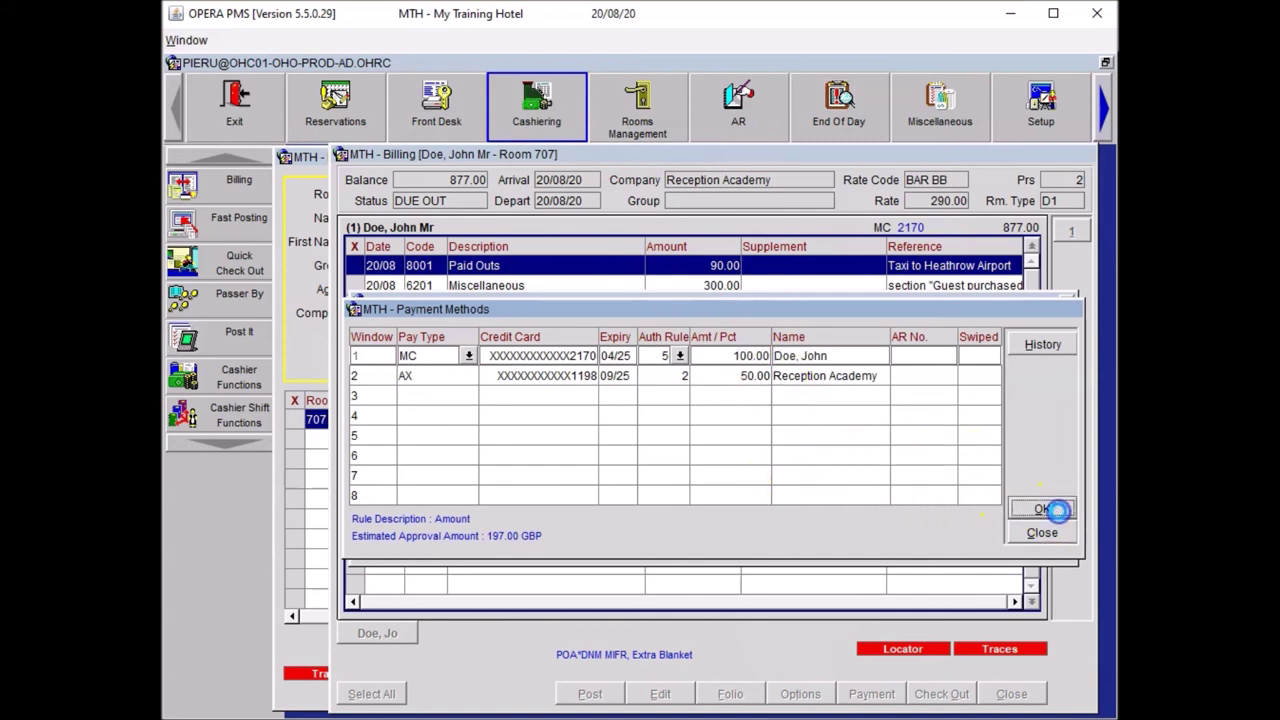
- Close the routing instructions and Billing Options without refreshing the folios
left_click(1031, 528)
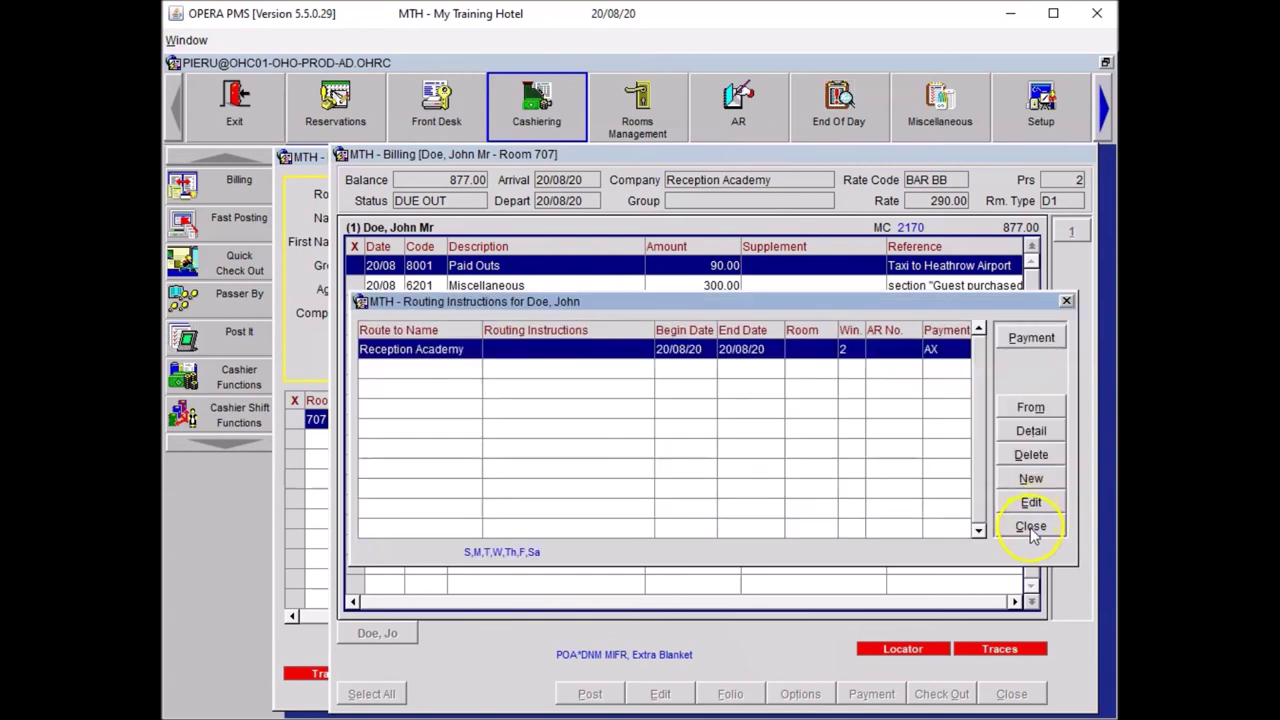
left_click(1031, 527)
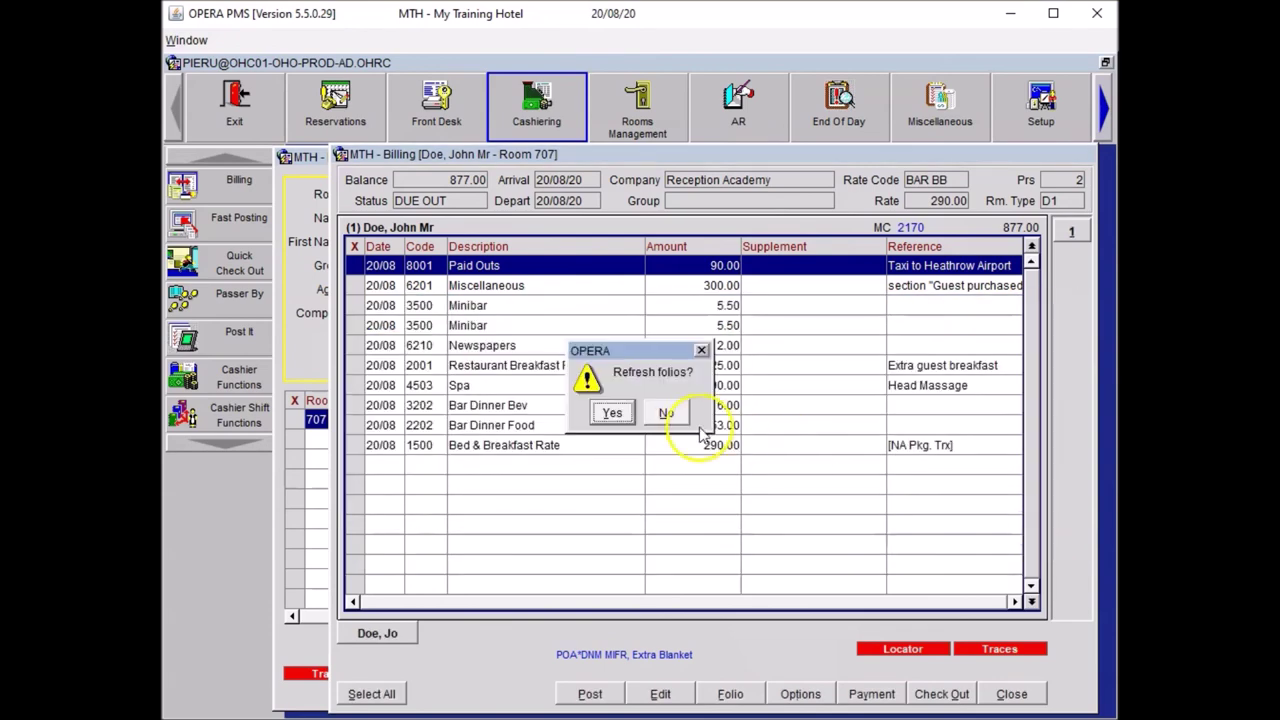
left_click(687, 418)
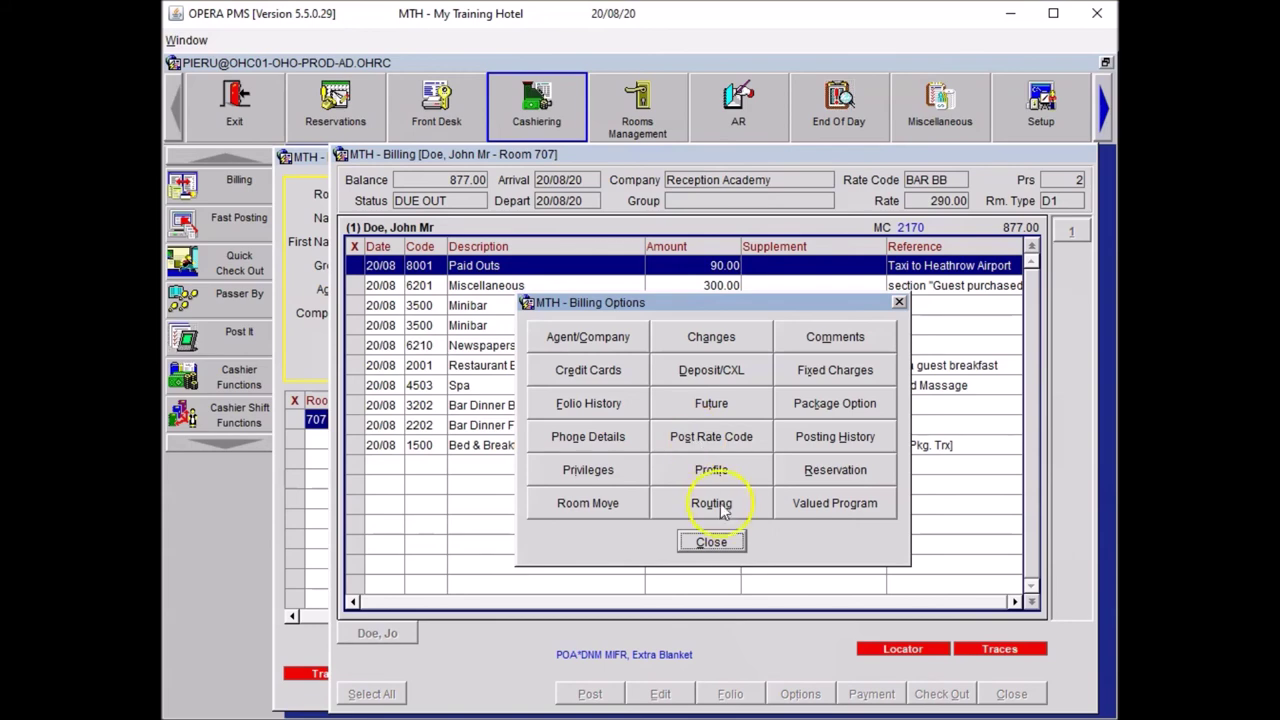
left_click(720, 536)
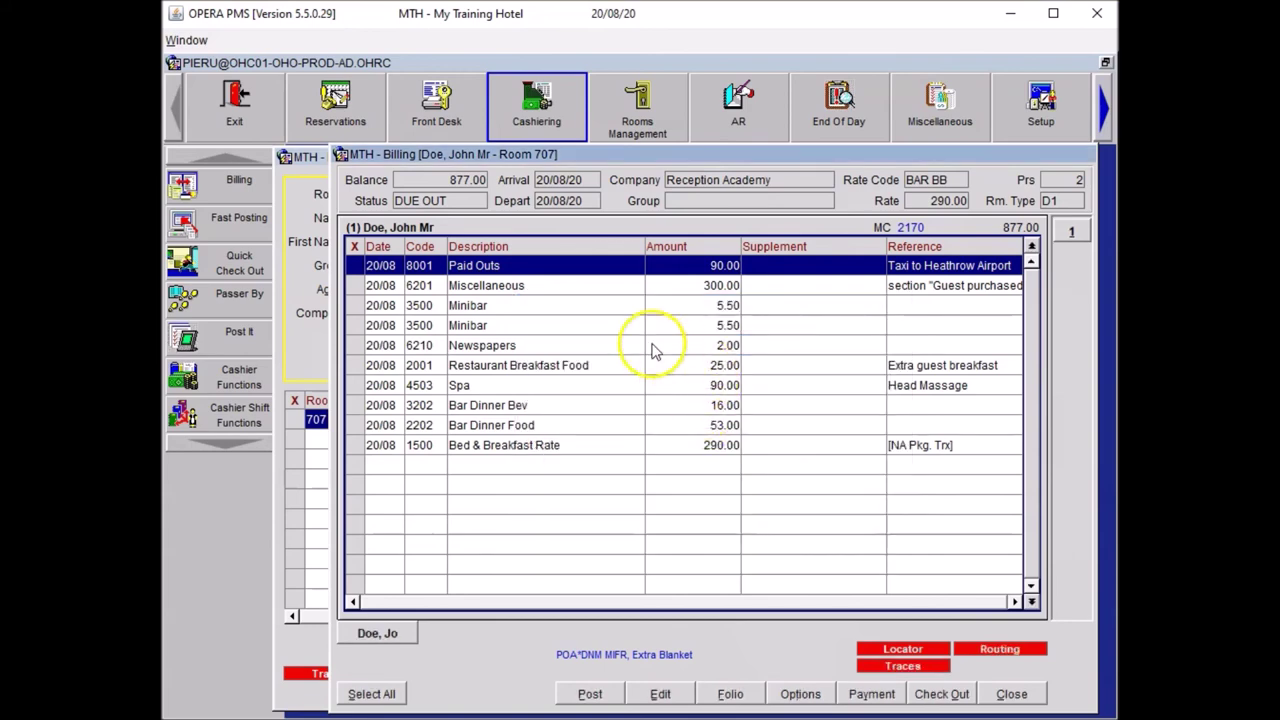
- Add a new Reception Academy billing window on AX beside the guest's folio
left_click(677, 479)
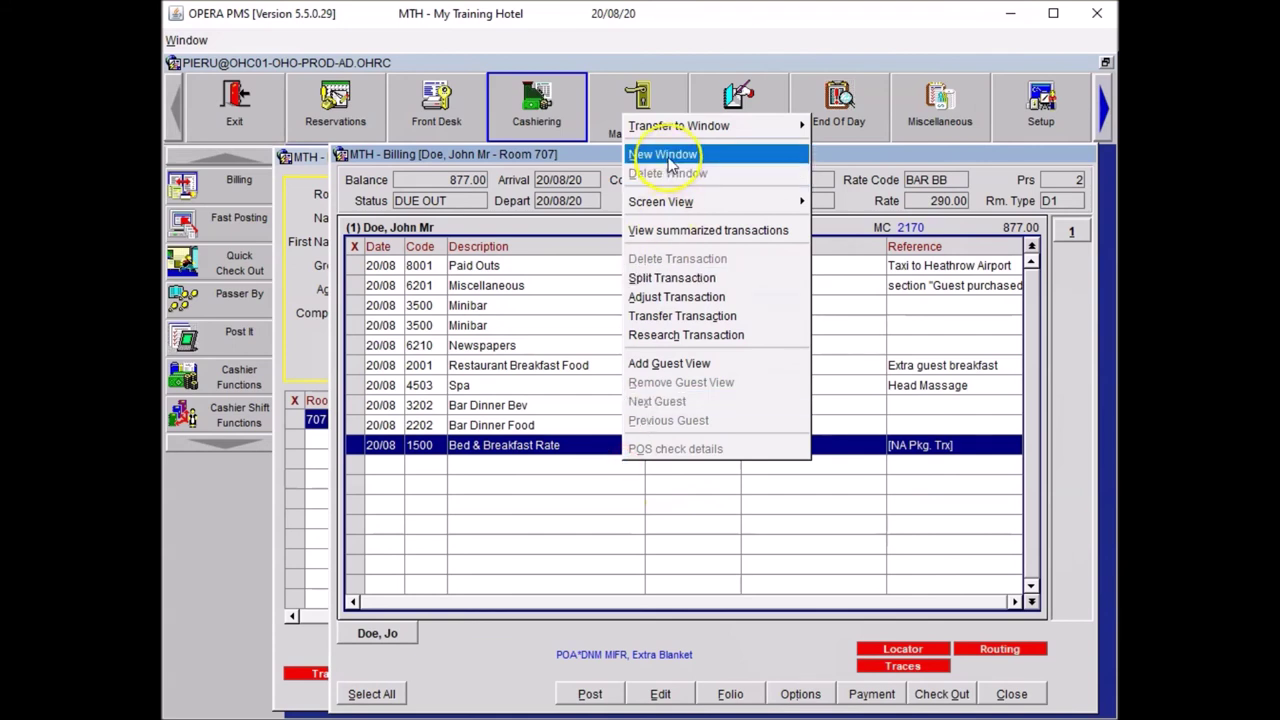
left_click(667, 156)
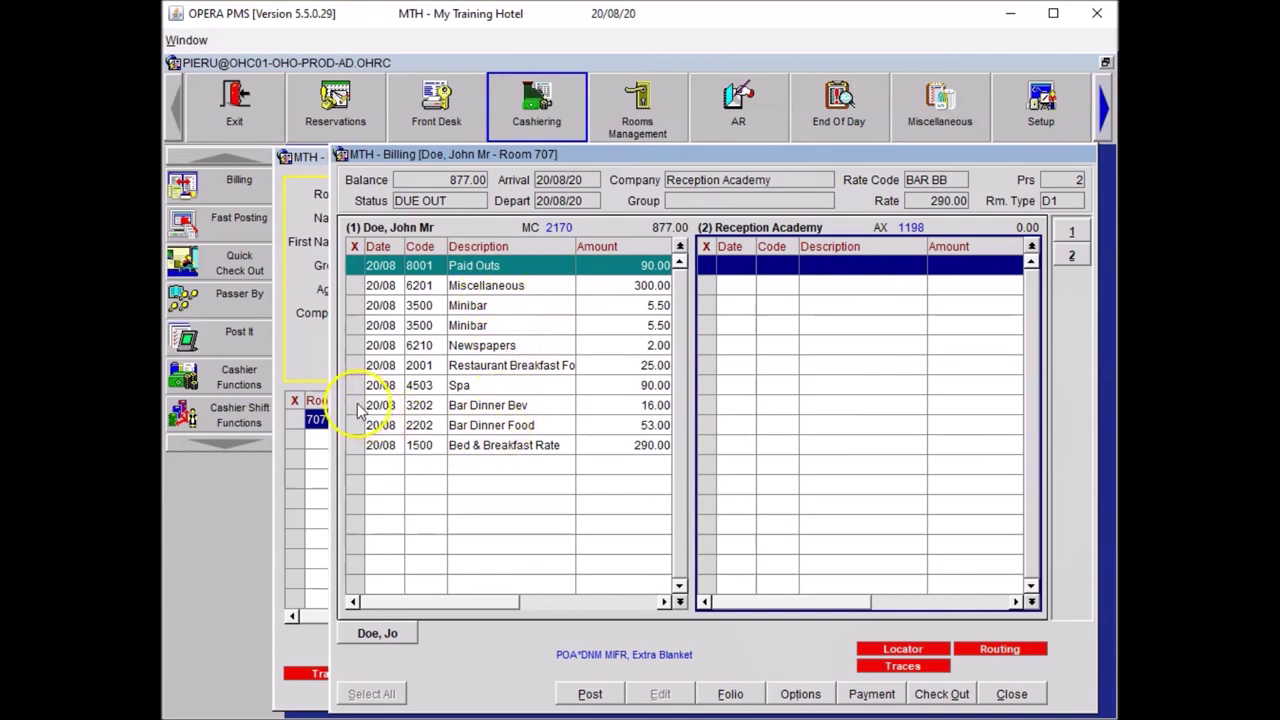
left_click(357, 410)
- Move Bar Dinner Bev, Bar Dinner Food and Bed & Breakfast Rate into window 2 (359.00)
left_click(355, 425)
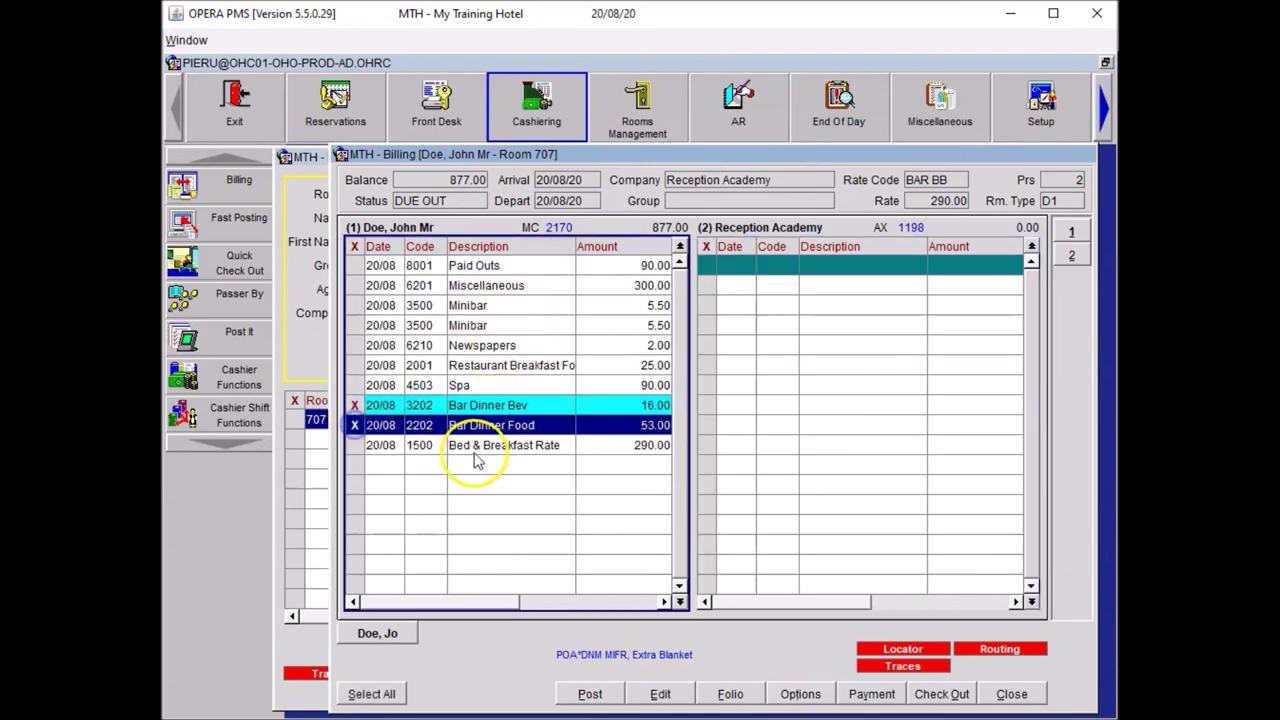
left_click(357, 450)
left_click(495, 428)
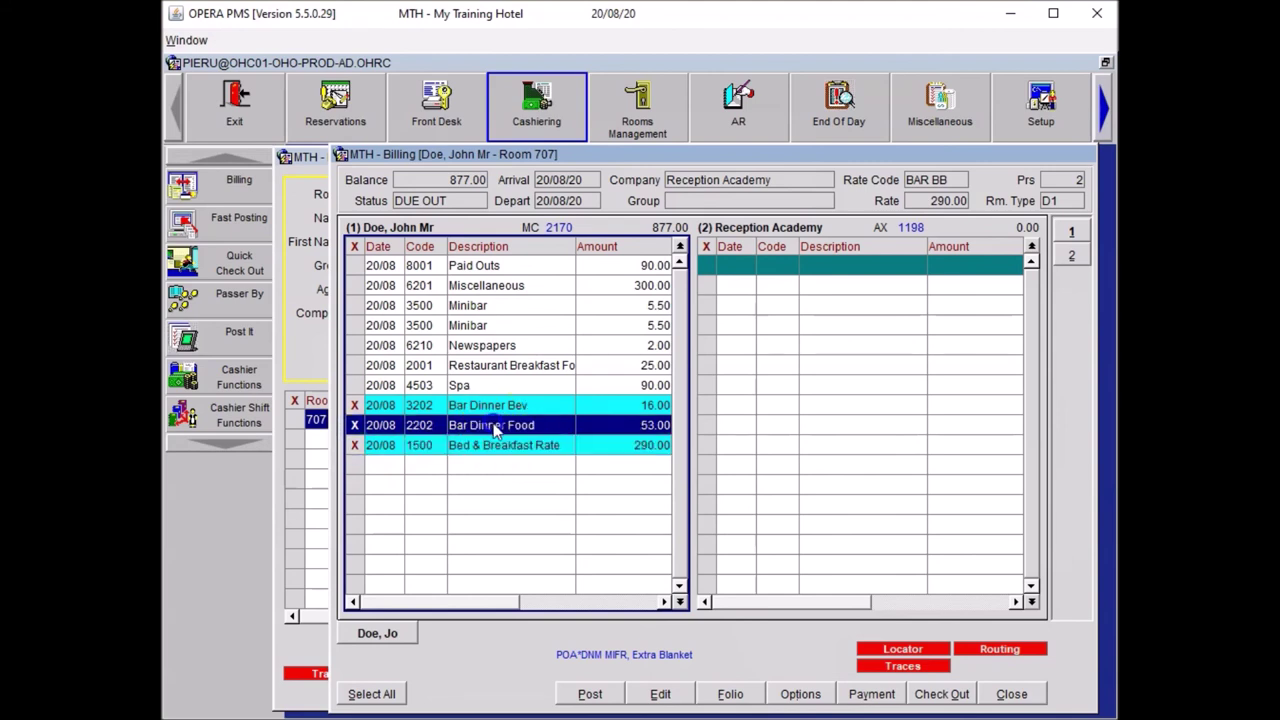
left_click_drag(495, 428, 848, 306)
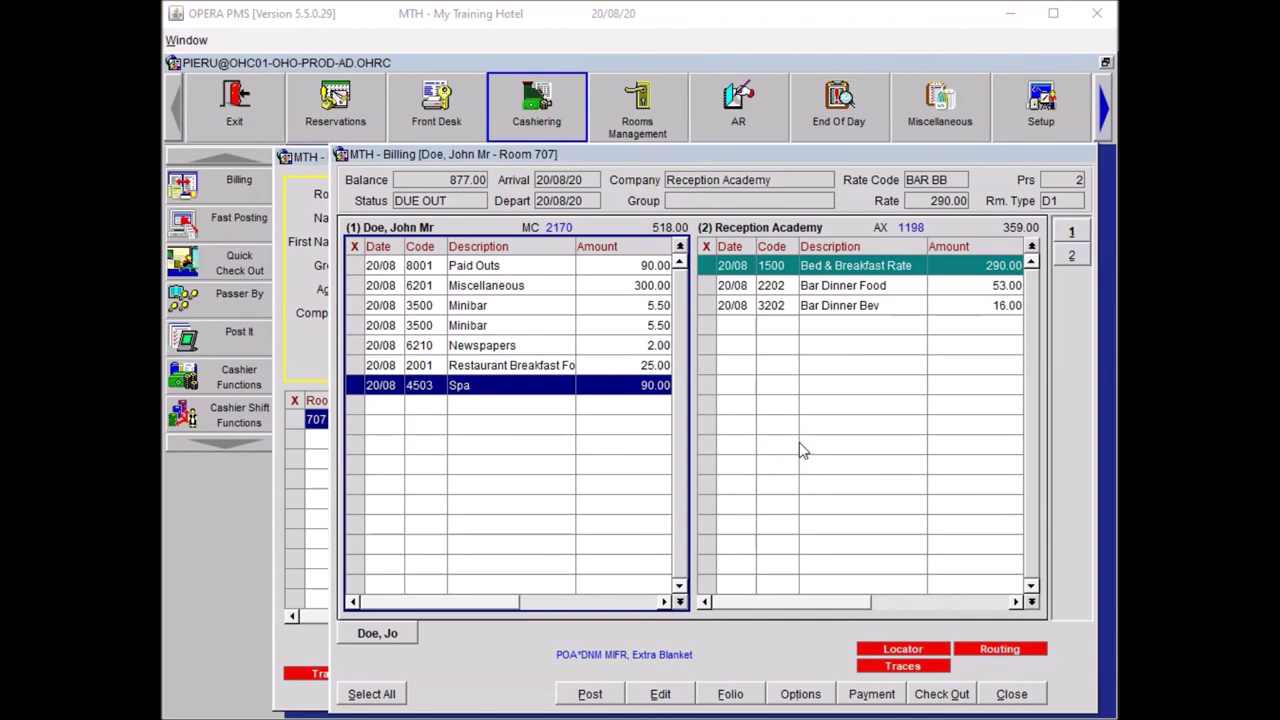
left_click(355, 306)
- Adjust both marked 5.50 Minibar charges using the OTHE reason code
left_click(356, 330)
right_click(448, 317)
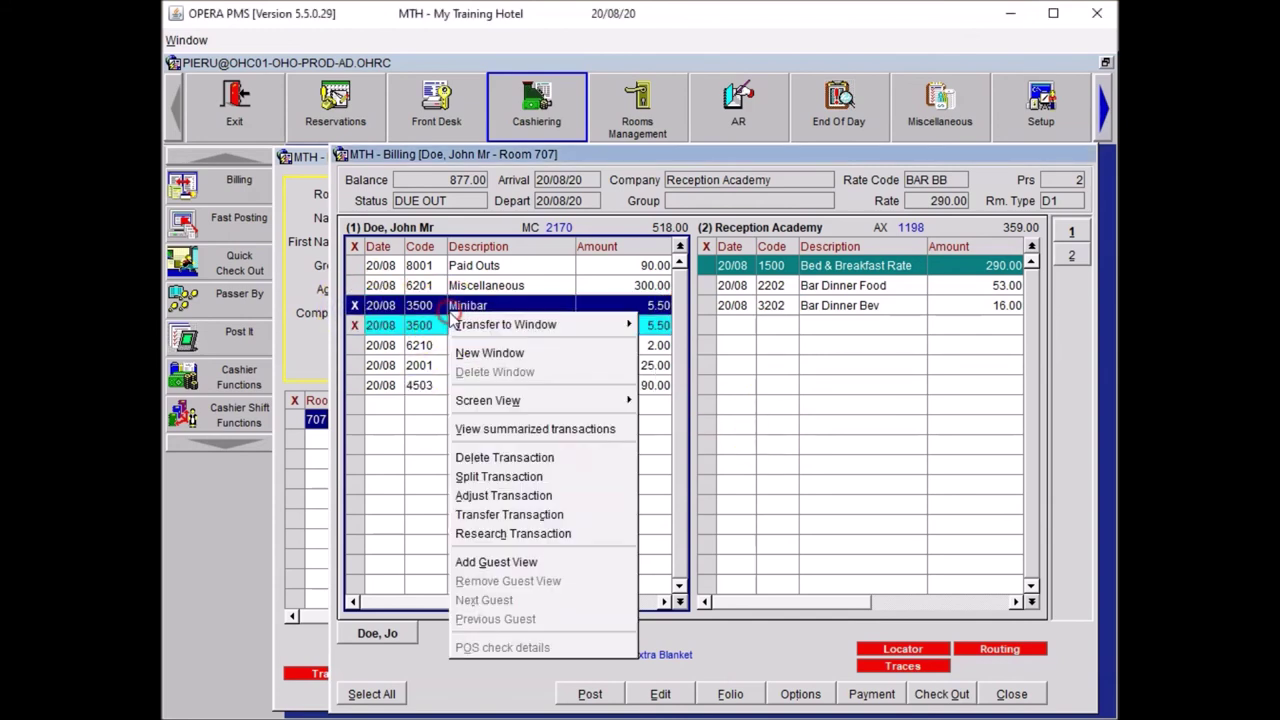
left_click(533, 496)
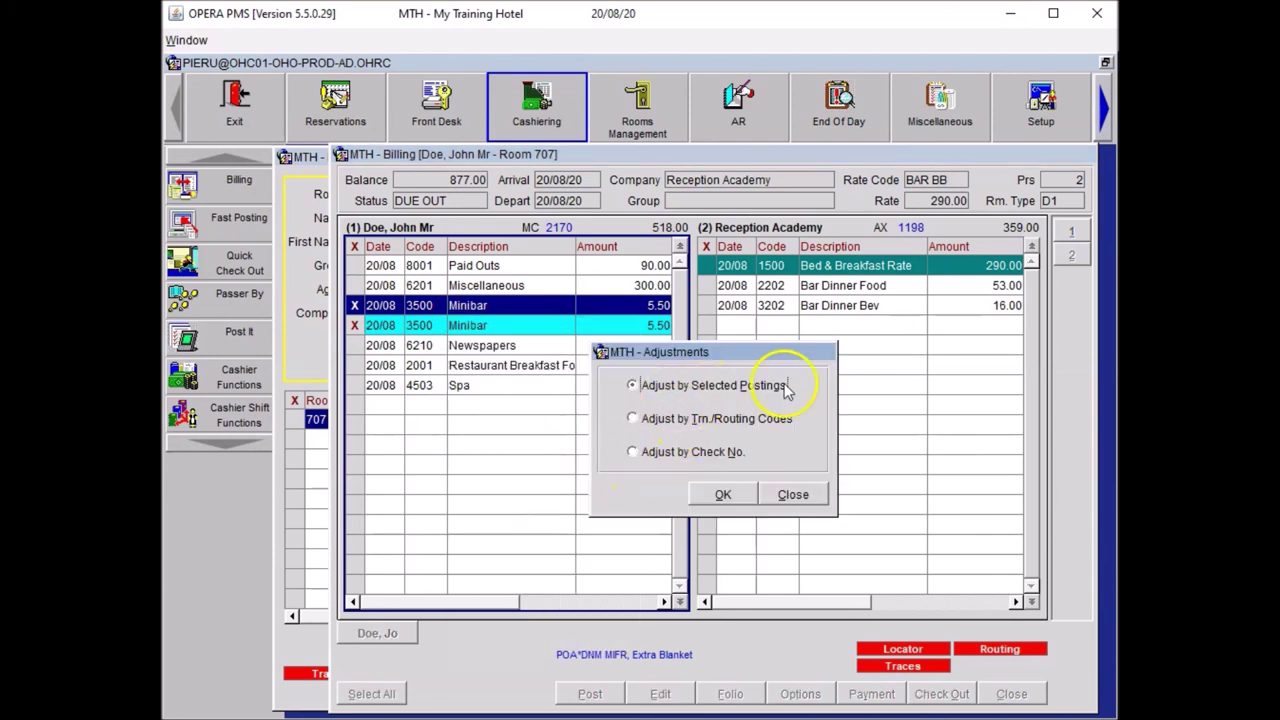
left_click(724, 495)
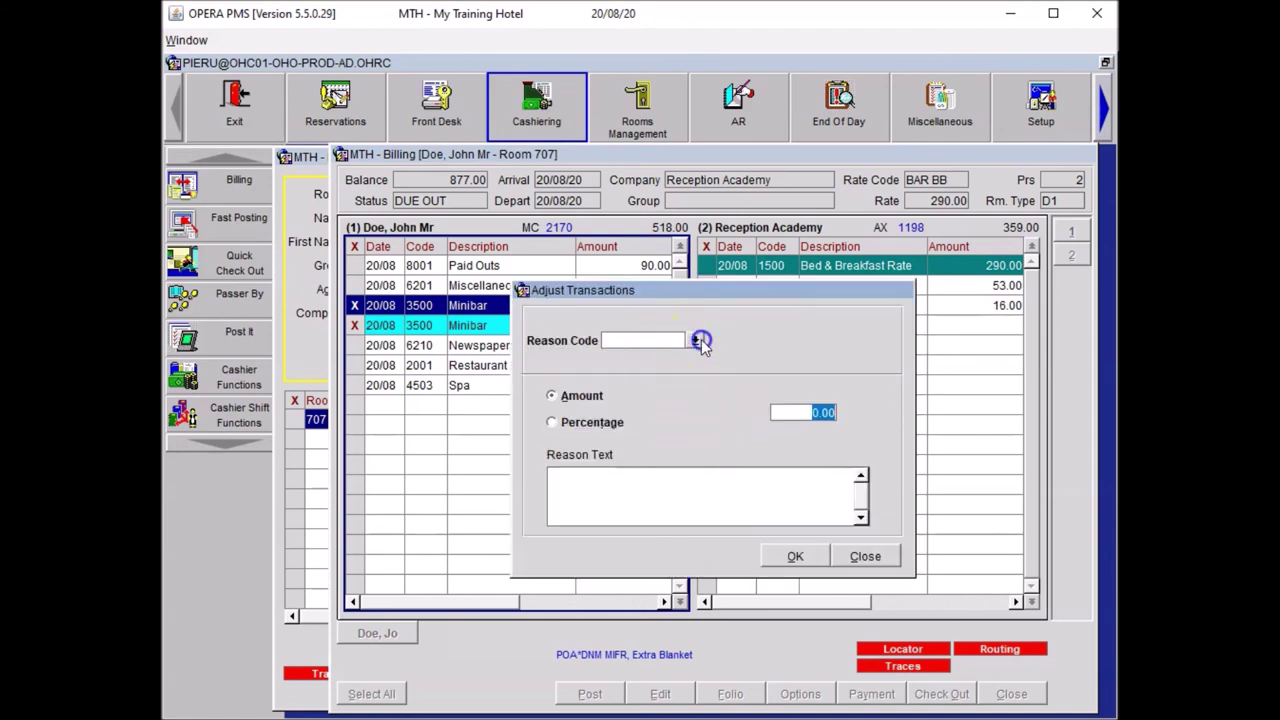
left_click(695, 340)
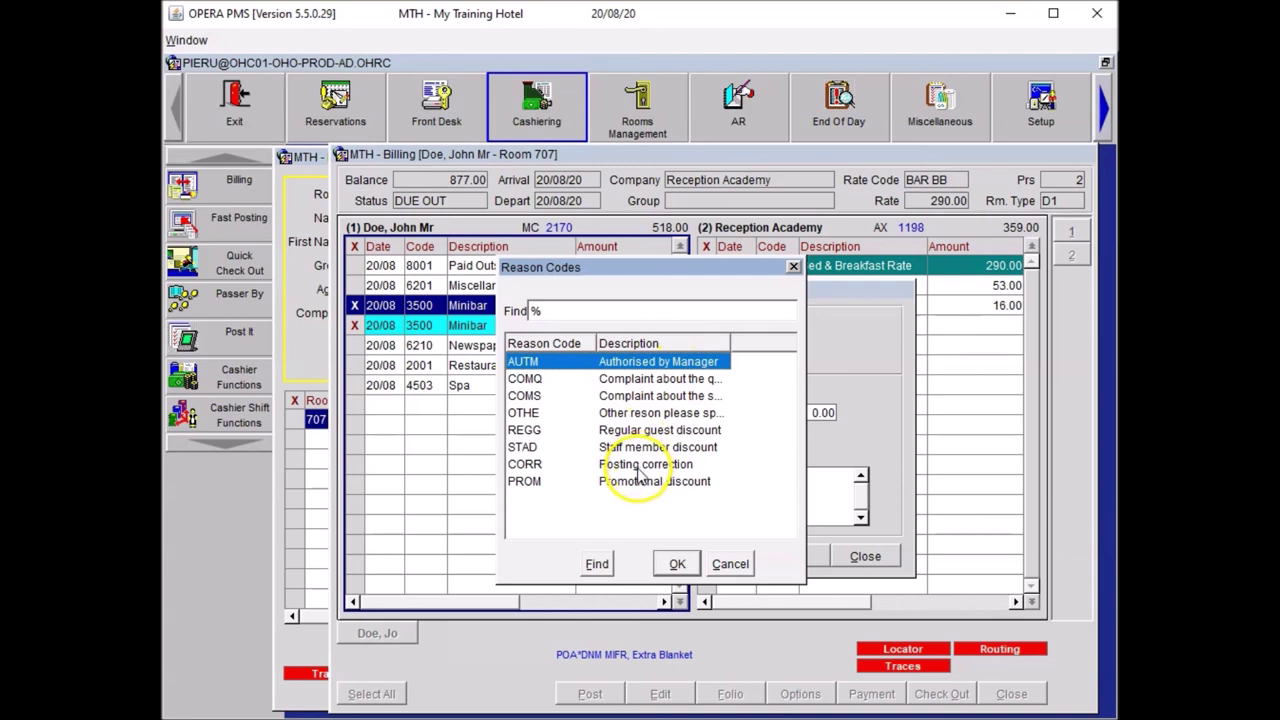
left_click(632, 414)
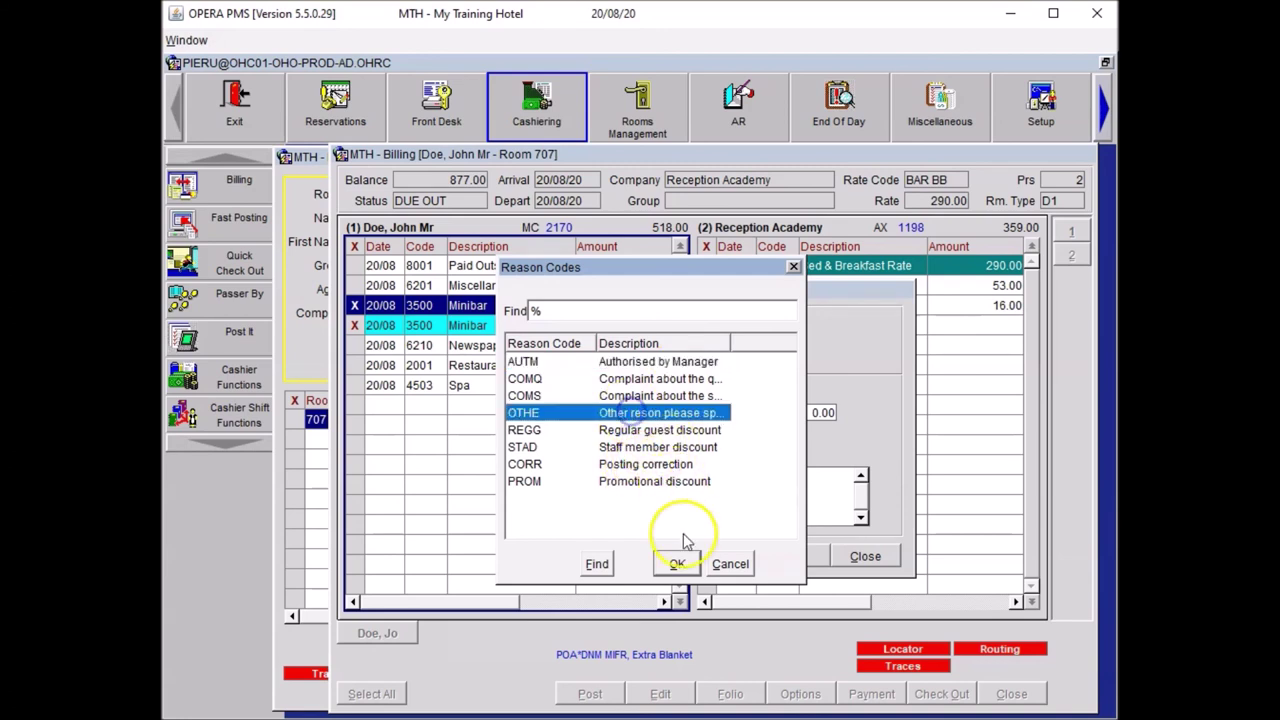
left_click(677, 563)
- Reverse them at -100 percent with reason 'Minibar not used, charge removed'
left_click(585, 396)
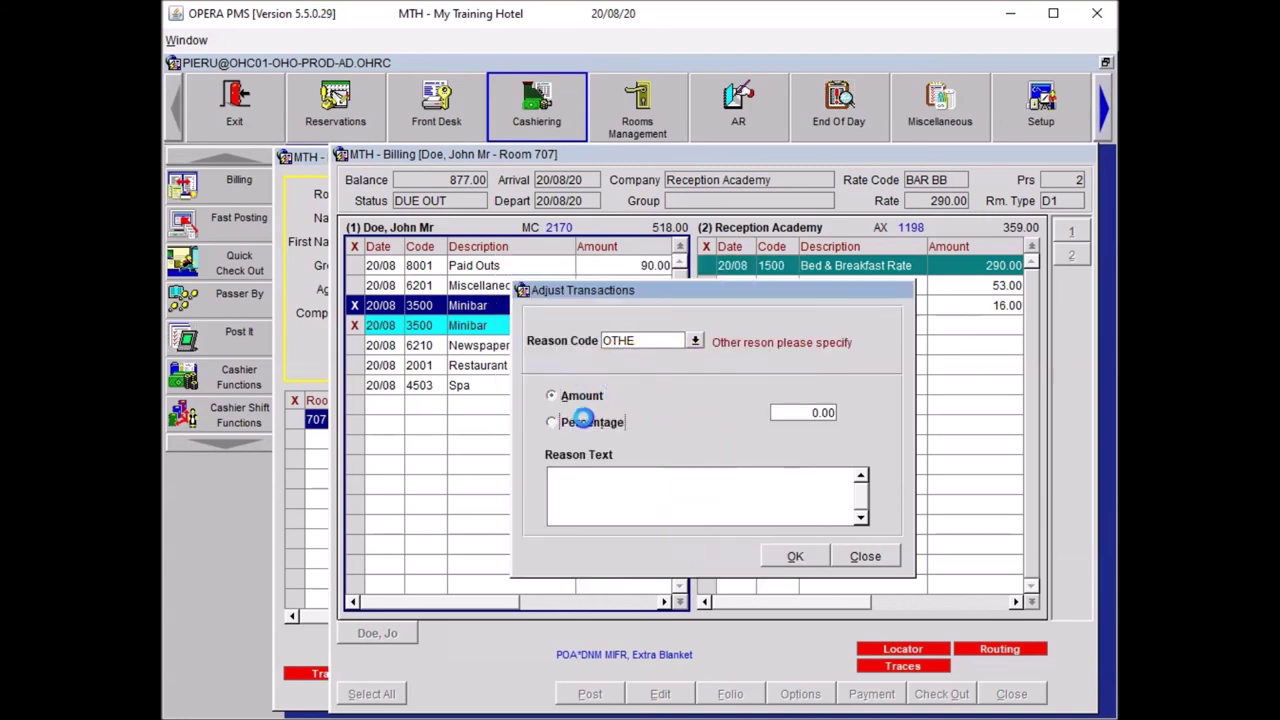
left_click(562, 420)
left_click(659, 497)
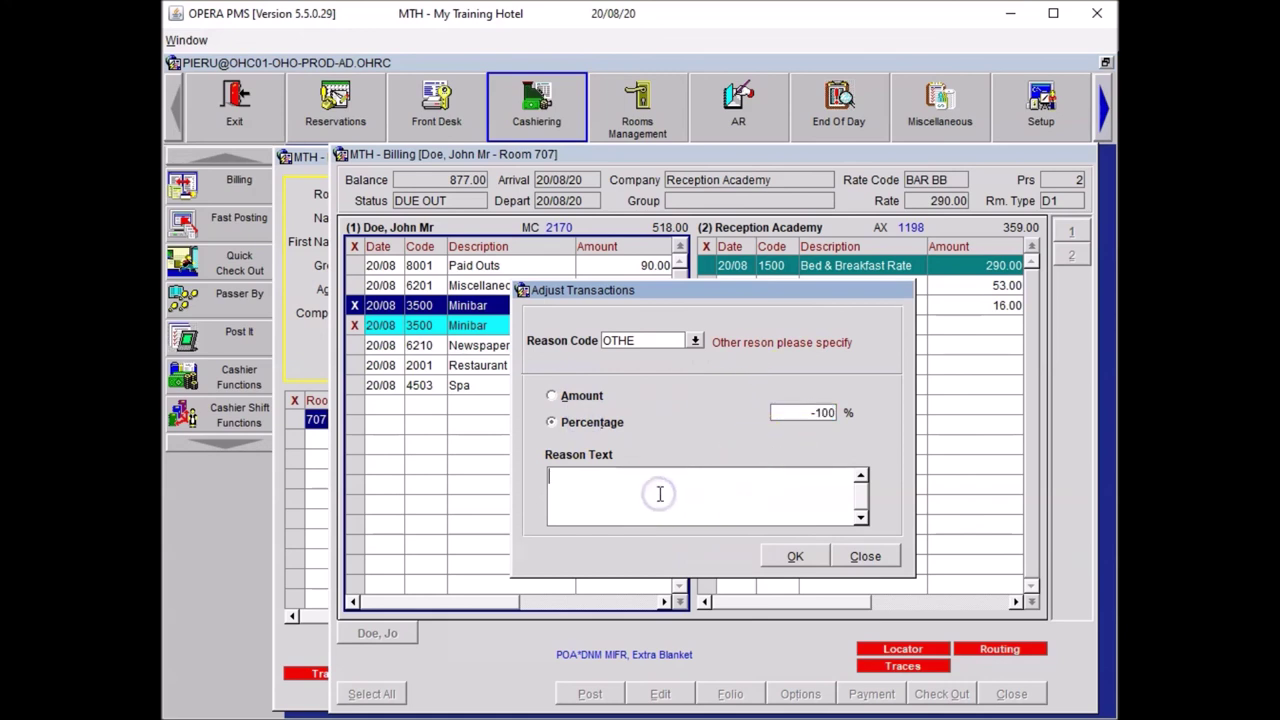
type("Minibar not used, charge removed")
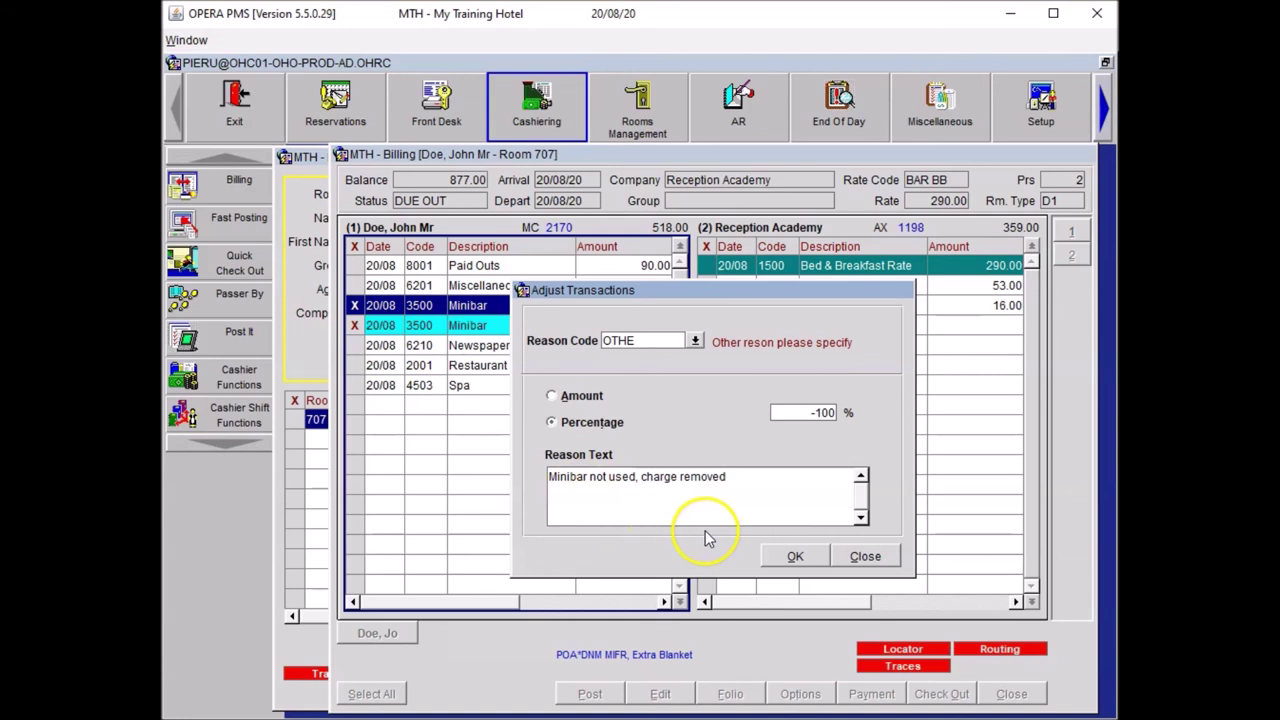
left_click(796, 555)
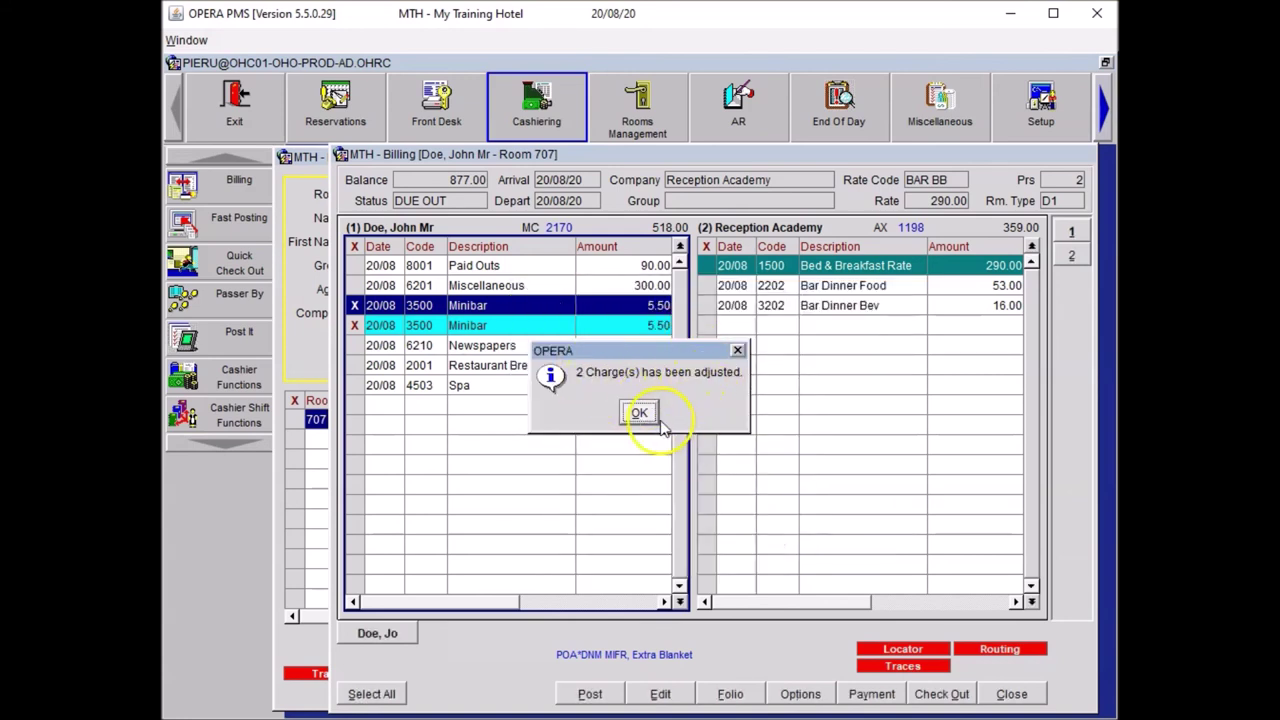
left_click(639, 413)
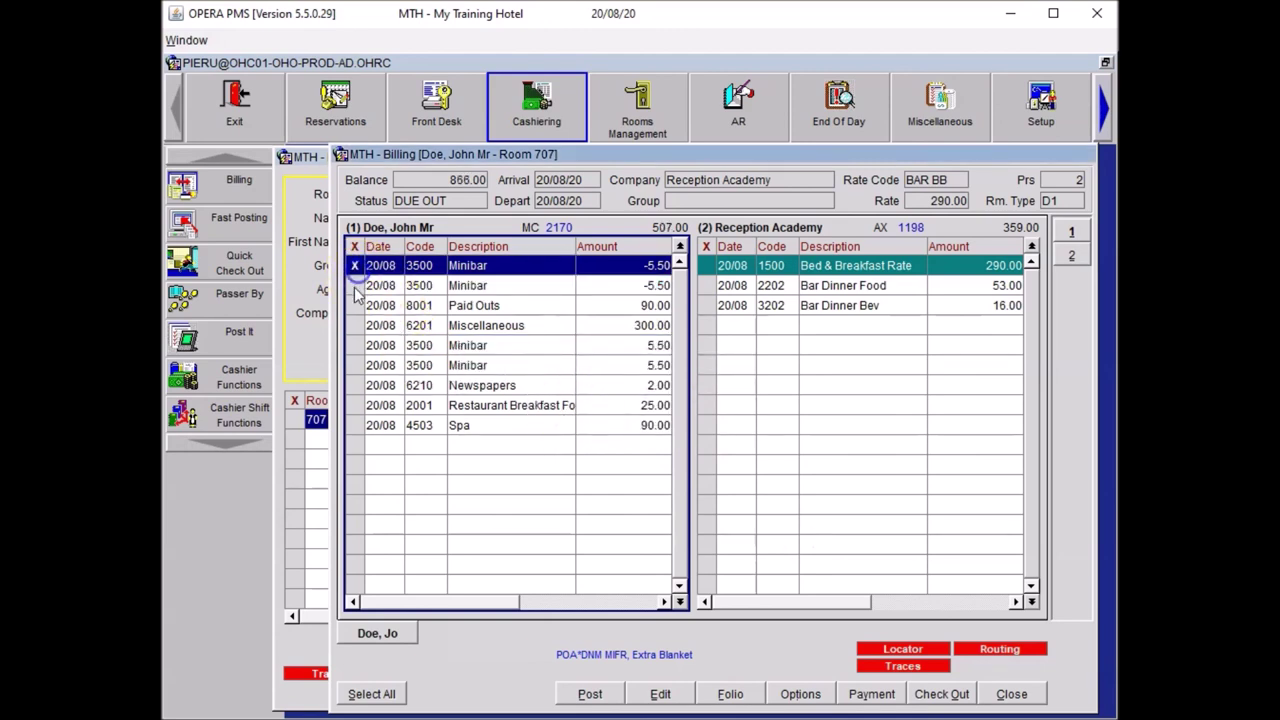
left_click(357, 287)
- Transfer all four Minibar charges and reversals into billing window 3, netting 0.00
left_click(352, 345)
left_click(419, 367)
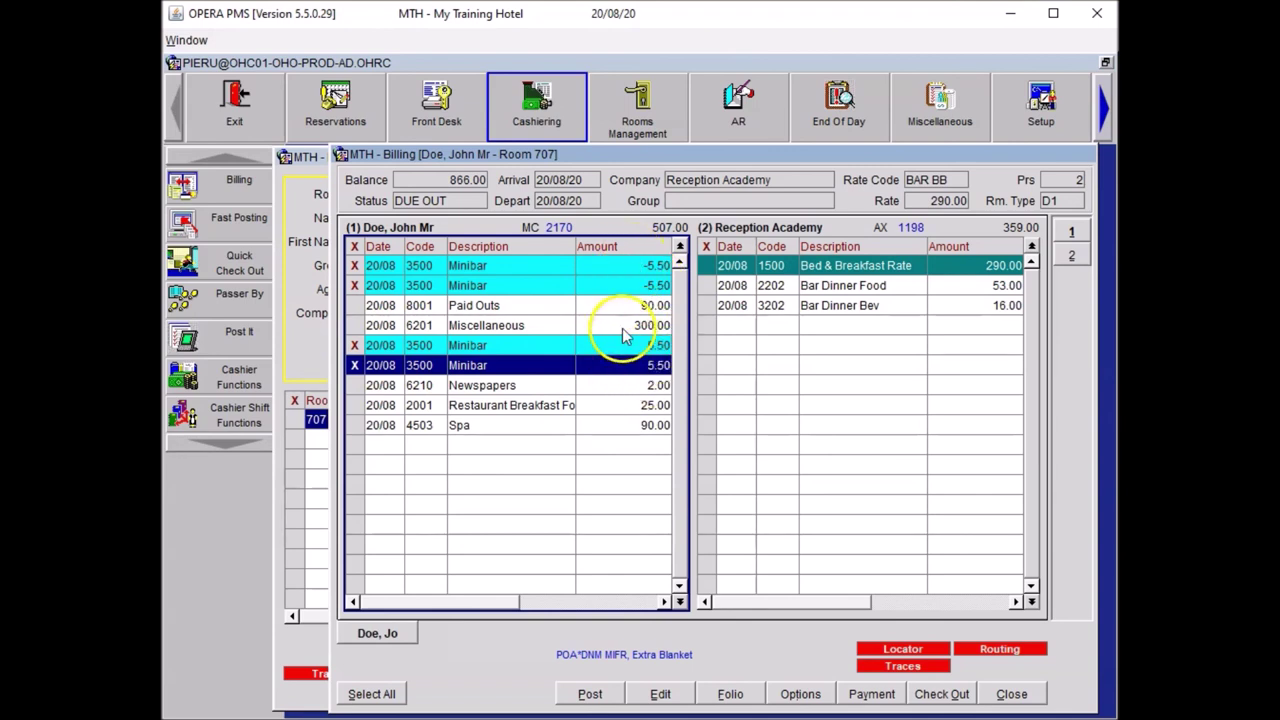
right_click(537, 285)
mouse_move(705, 291)
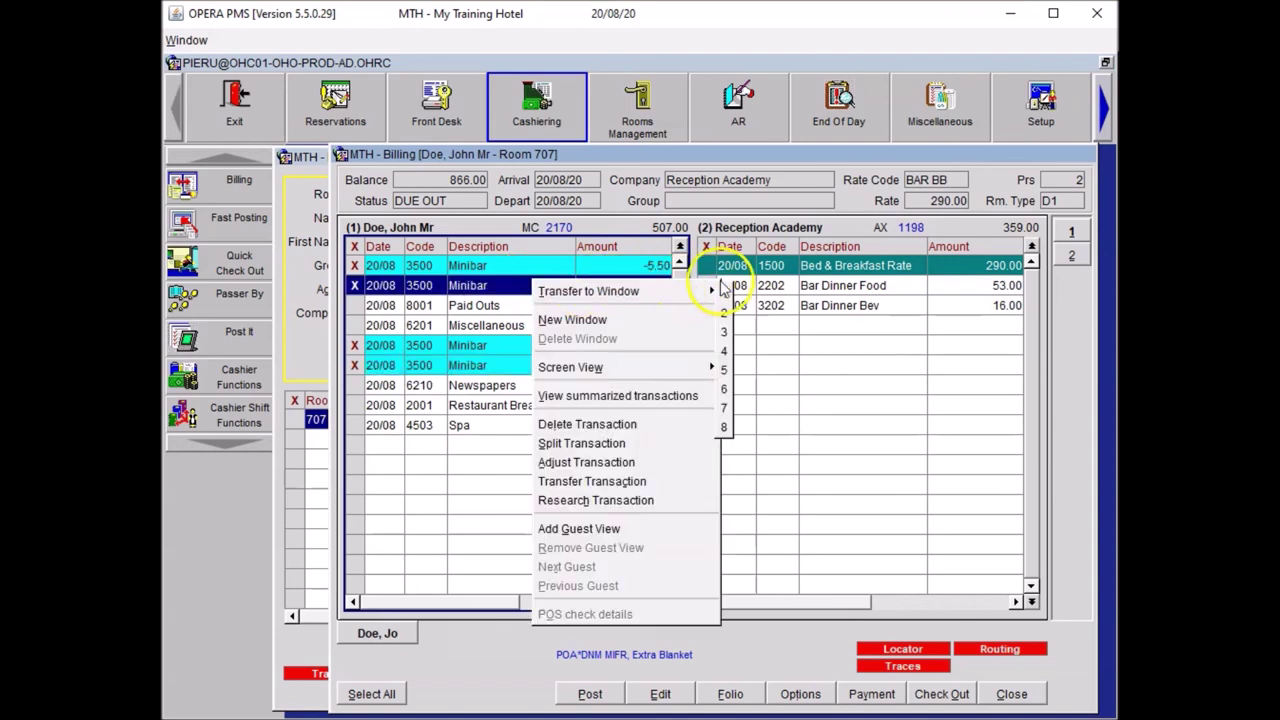
left_click(724, 332)
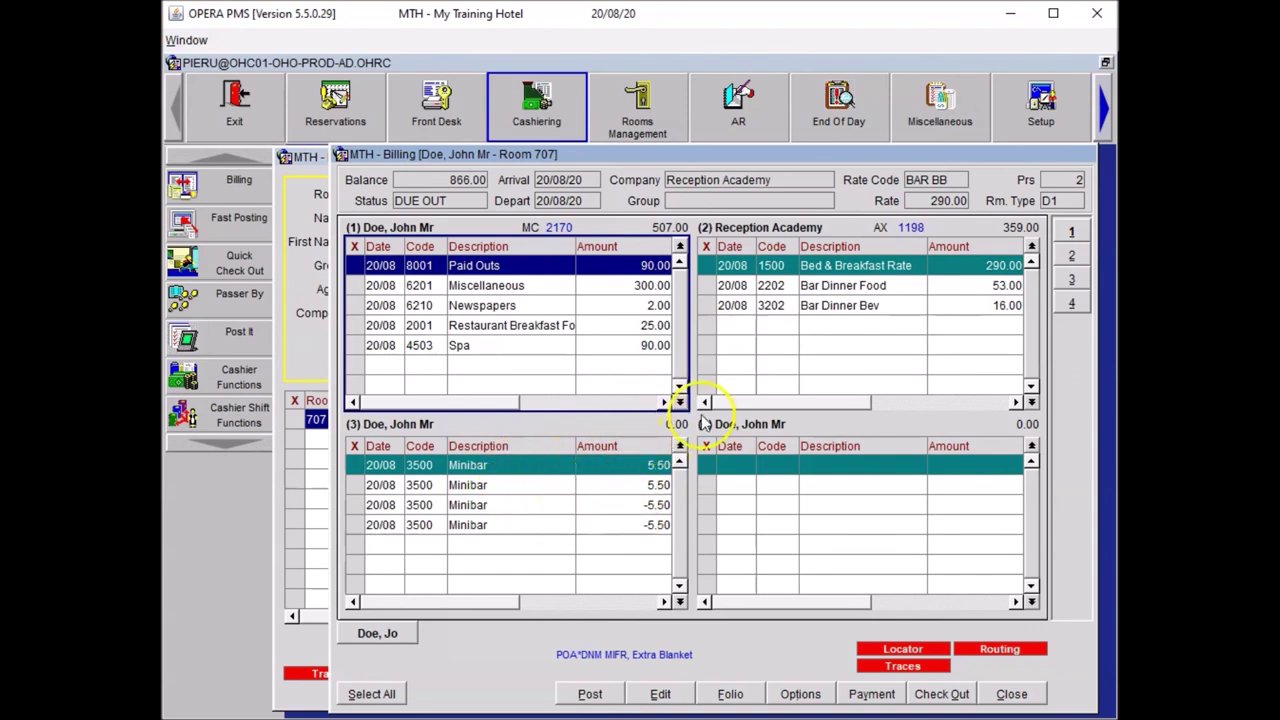
left_click(520, 383)
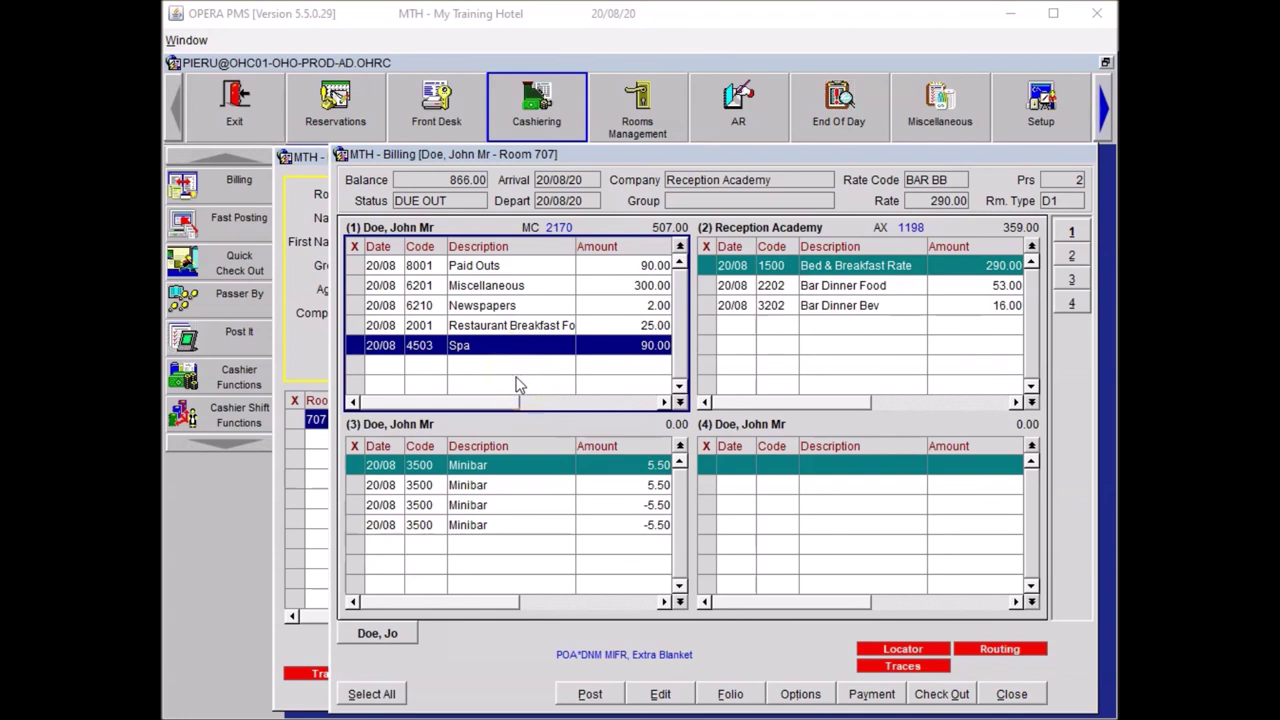
- Adjust the Spa charge using the PROM promotional discount reason code
left_click(355, 345)
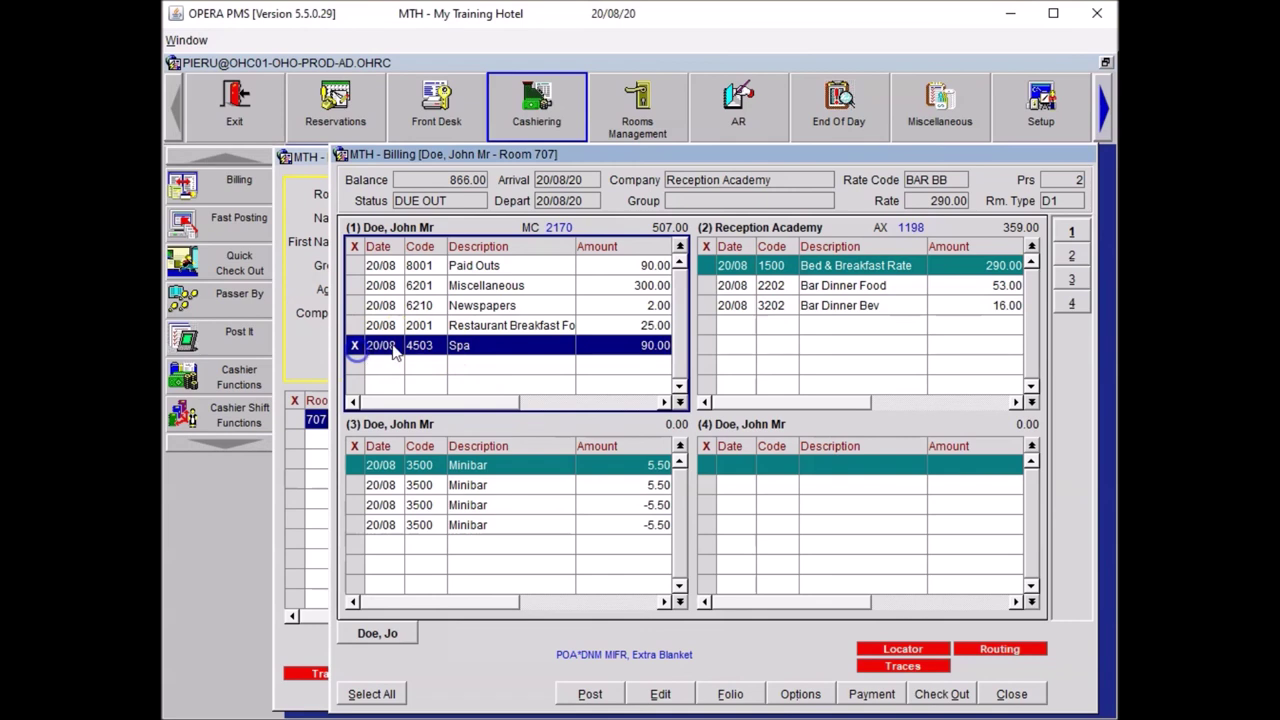
right_click(420, 346)
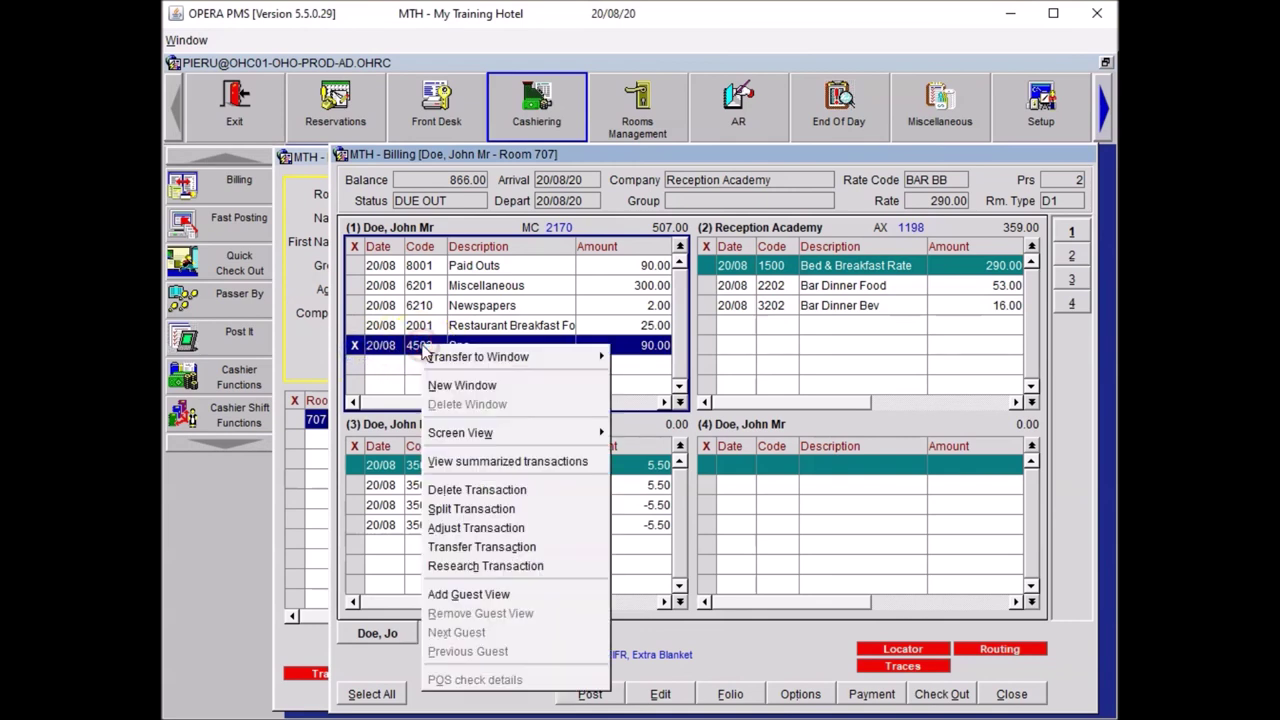
left_click(495, 528)
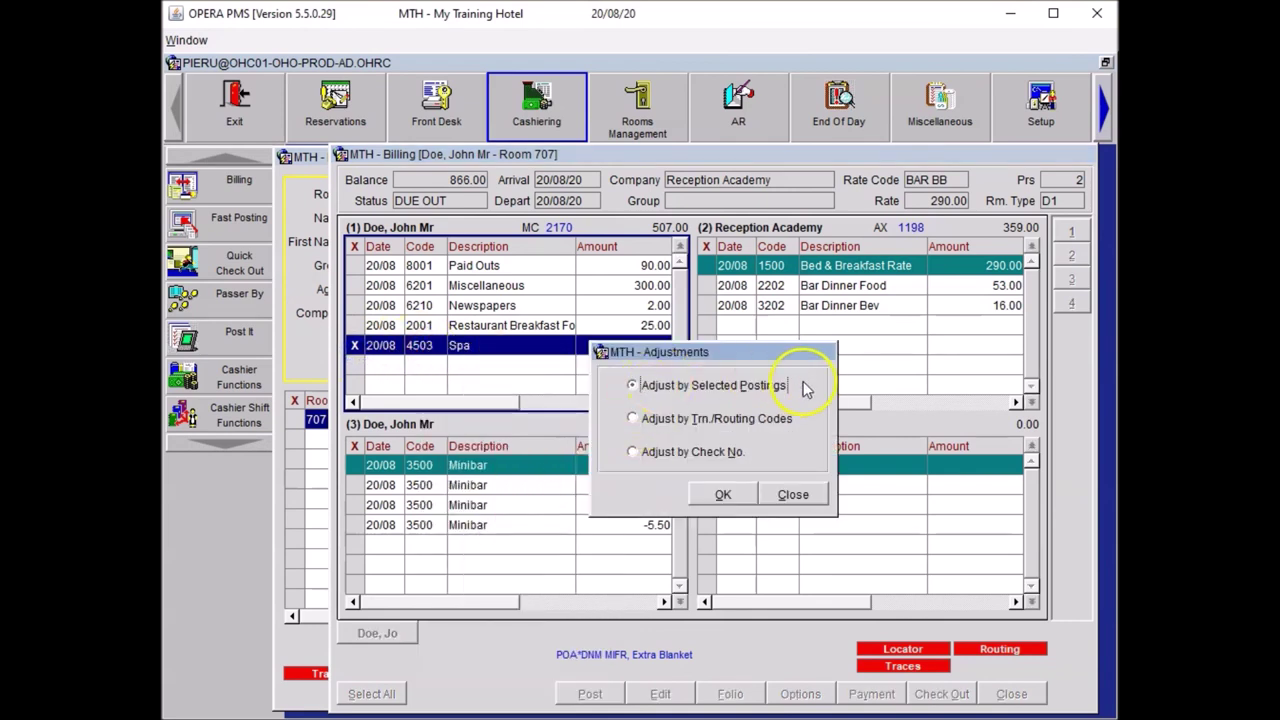
left_click(724, 496)
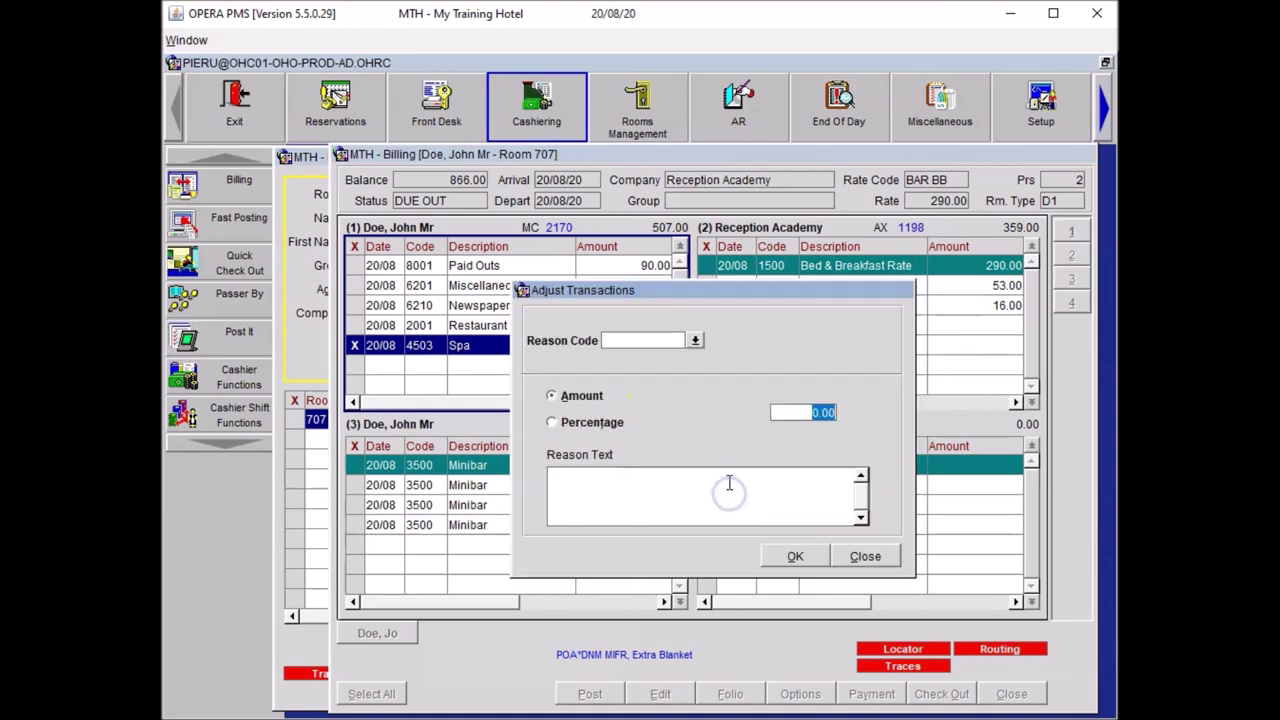
left_click(693, 345)
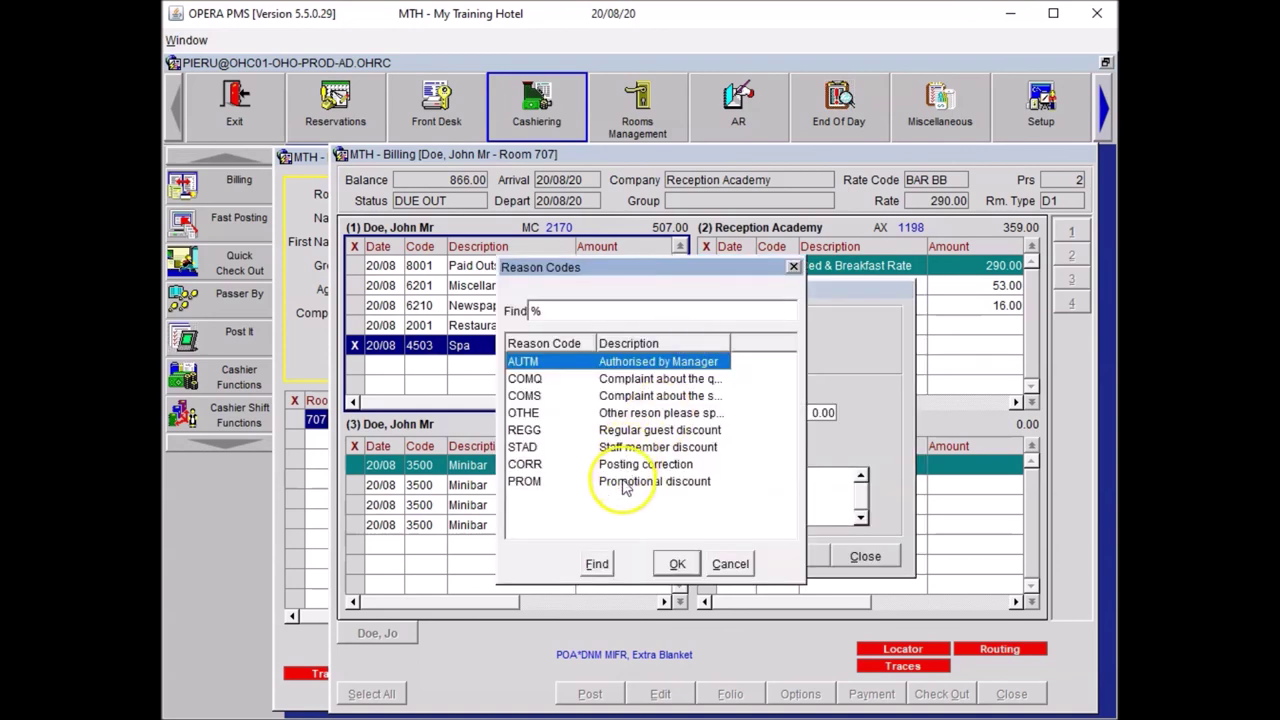
left_click(622, 481)
left_click(677, 564)
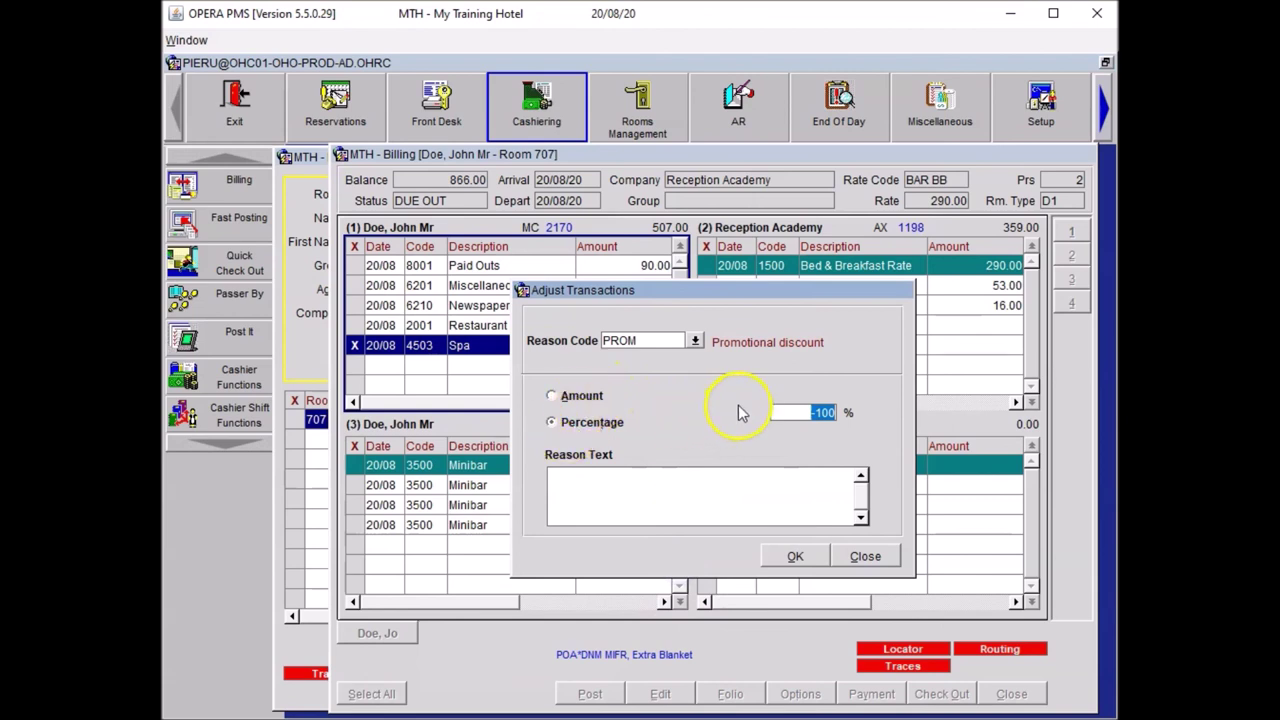
- Apply a 20% Spa discount (-18.00) with pasted reason text, then close billing and guest search
type("20")
left_click(658, 513)
type("20% Discount on Spa - Summer Promotion Discount Voucher")
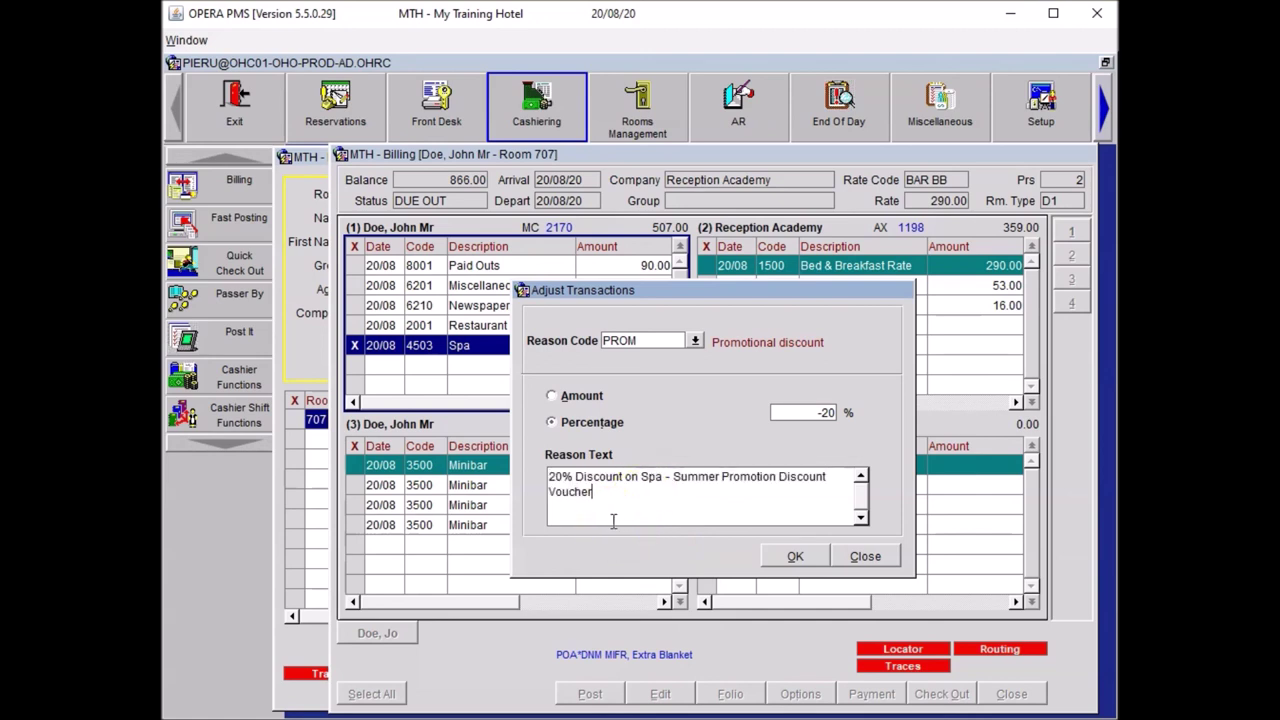
left_click(798, 556)
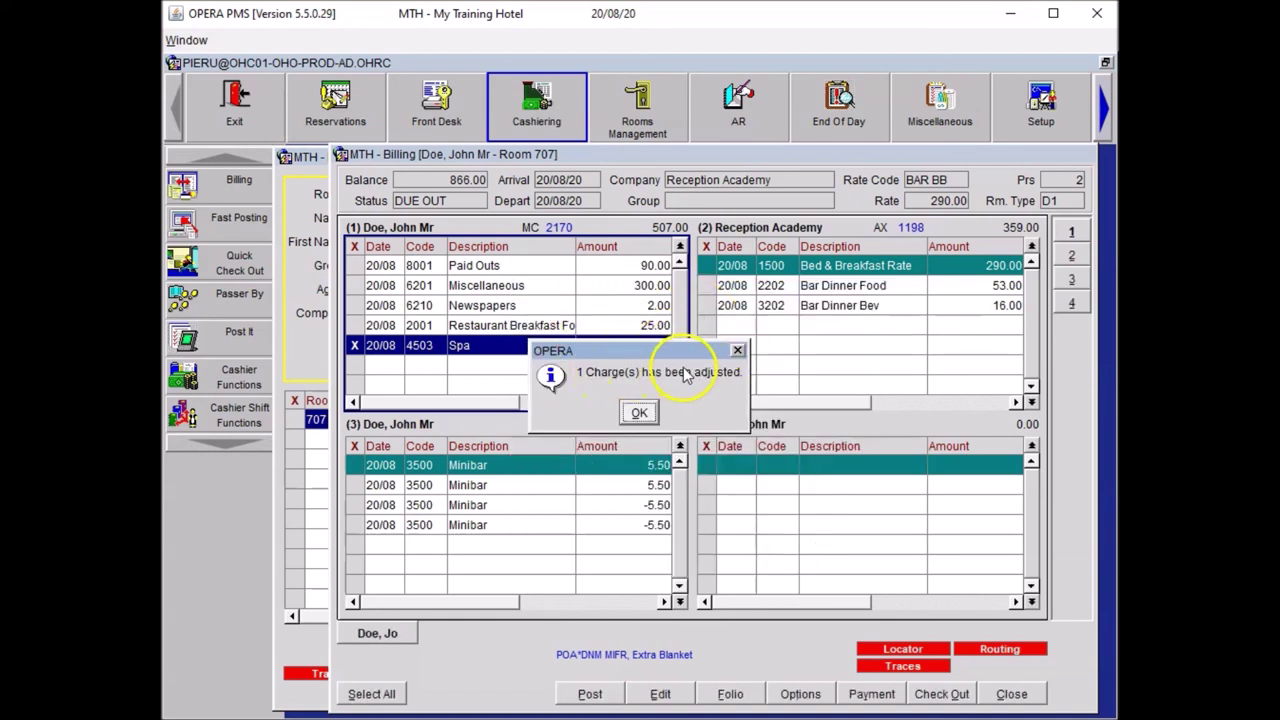
left_click(641, 415)
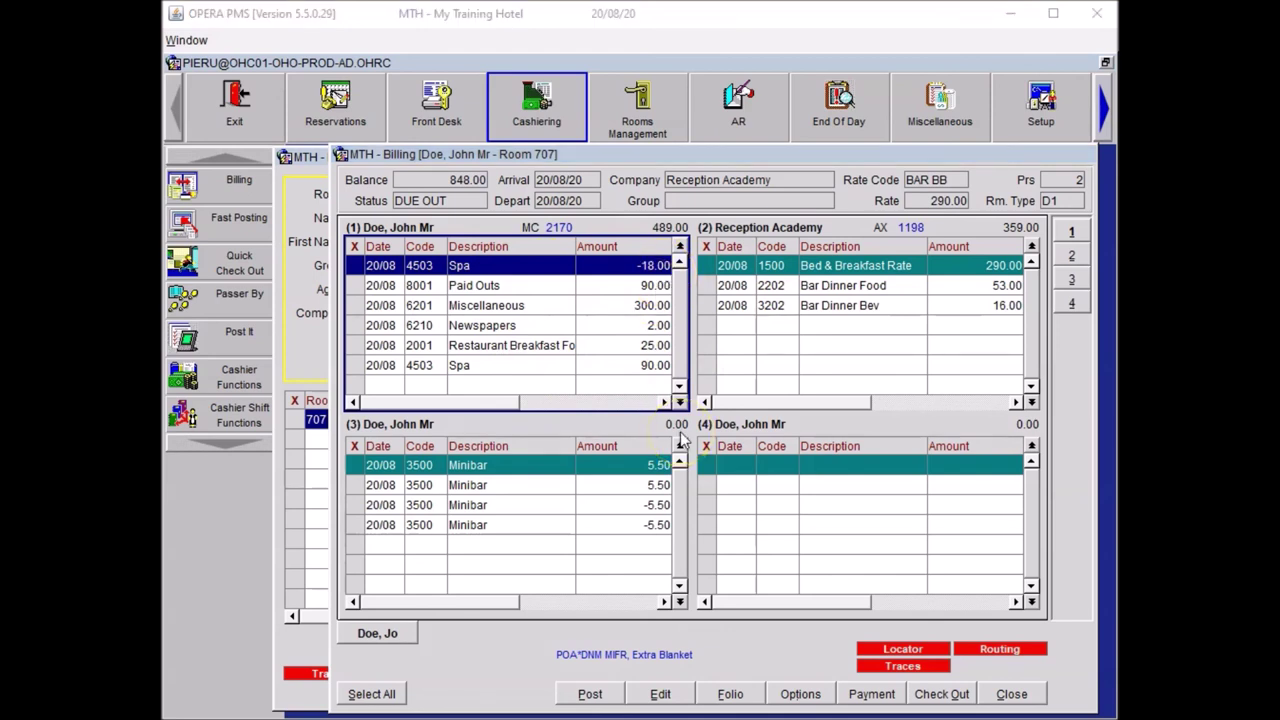
left_click(1008, 692)
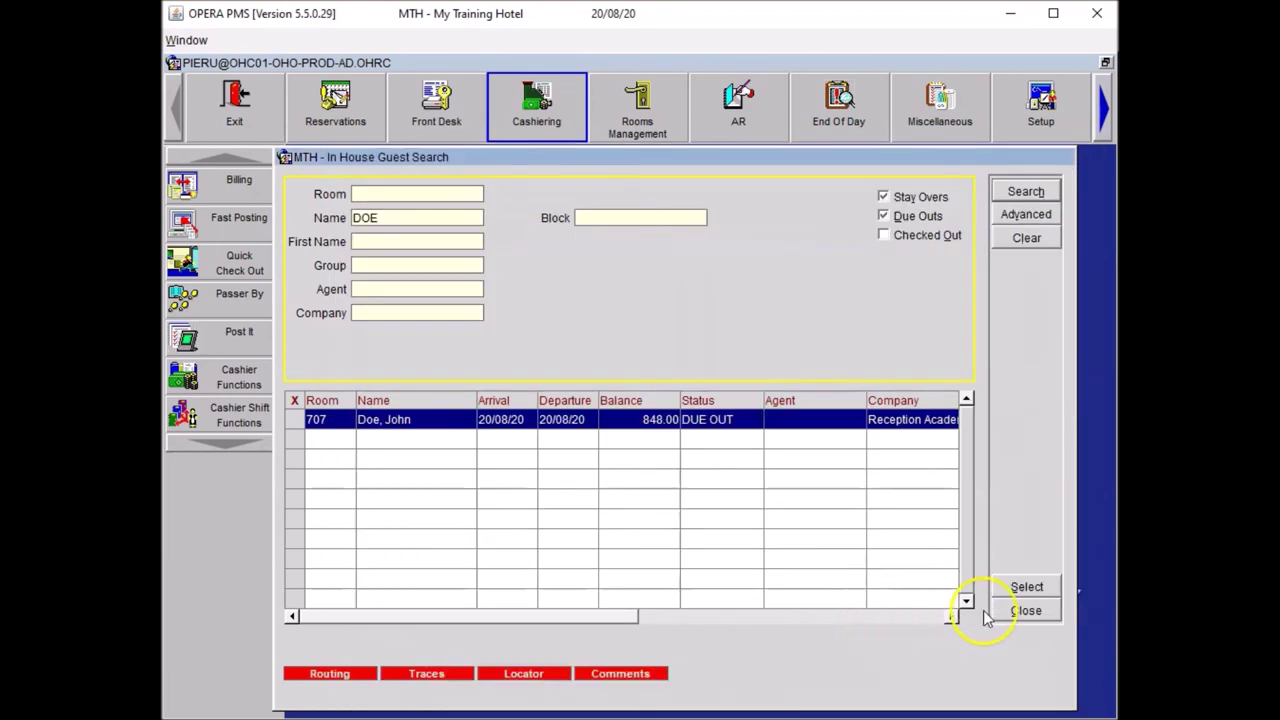
left_click(1025, 610)
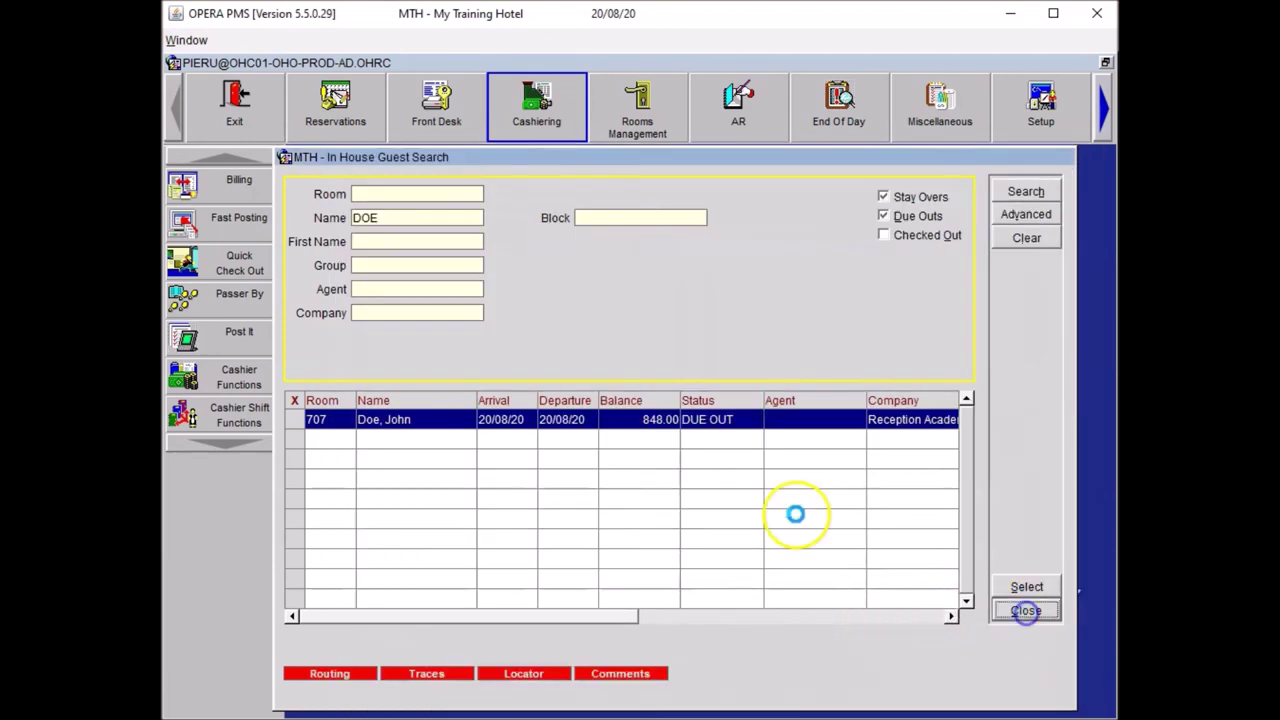